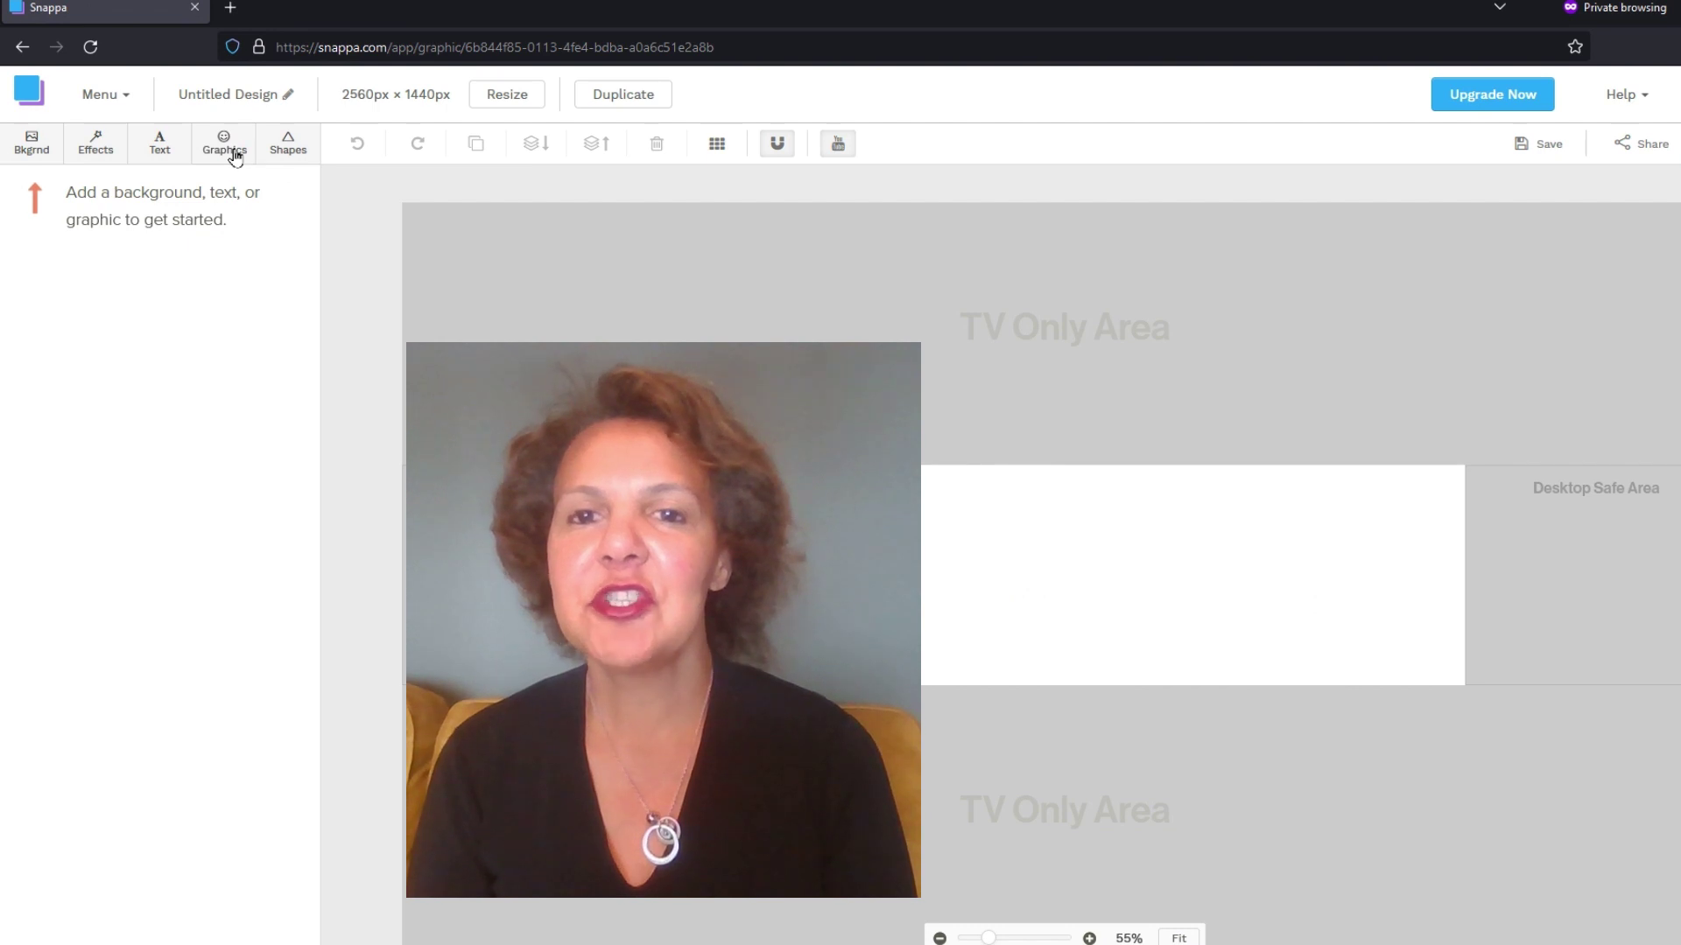
- Look through the uploaded graphics and the stock photos offered as backgrounds
left_click(235, 156)
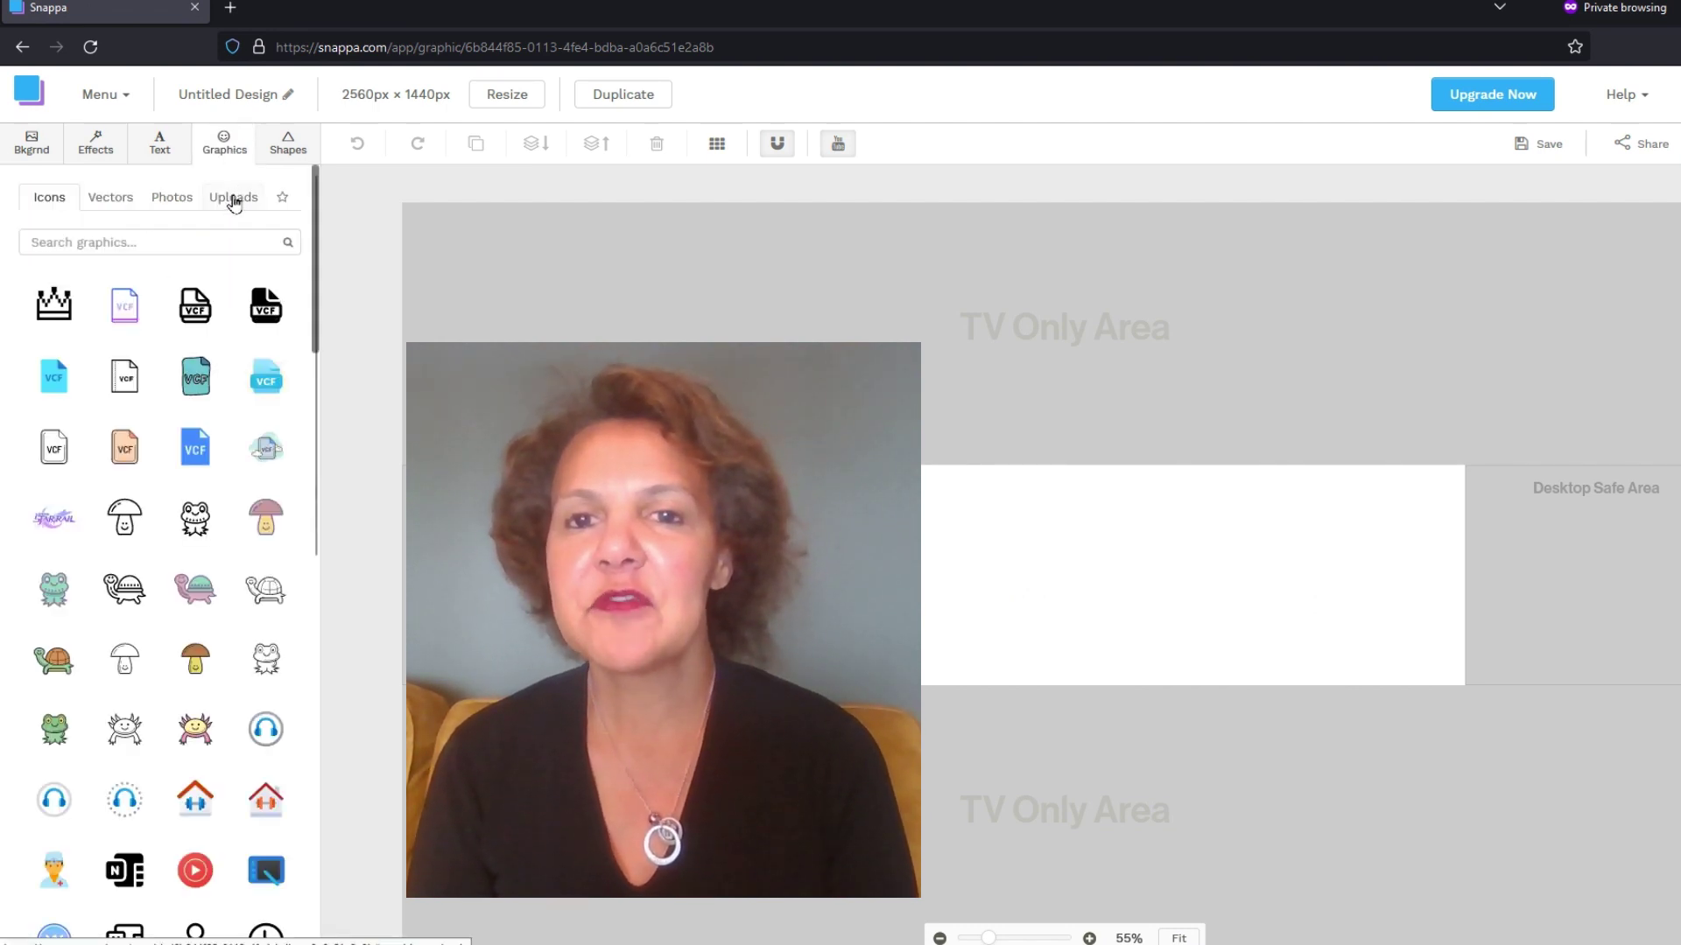
left_click(234, 198)
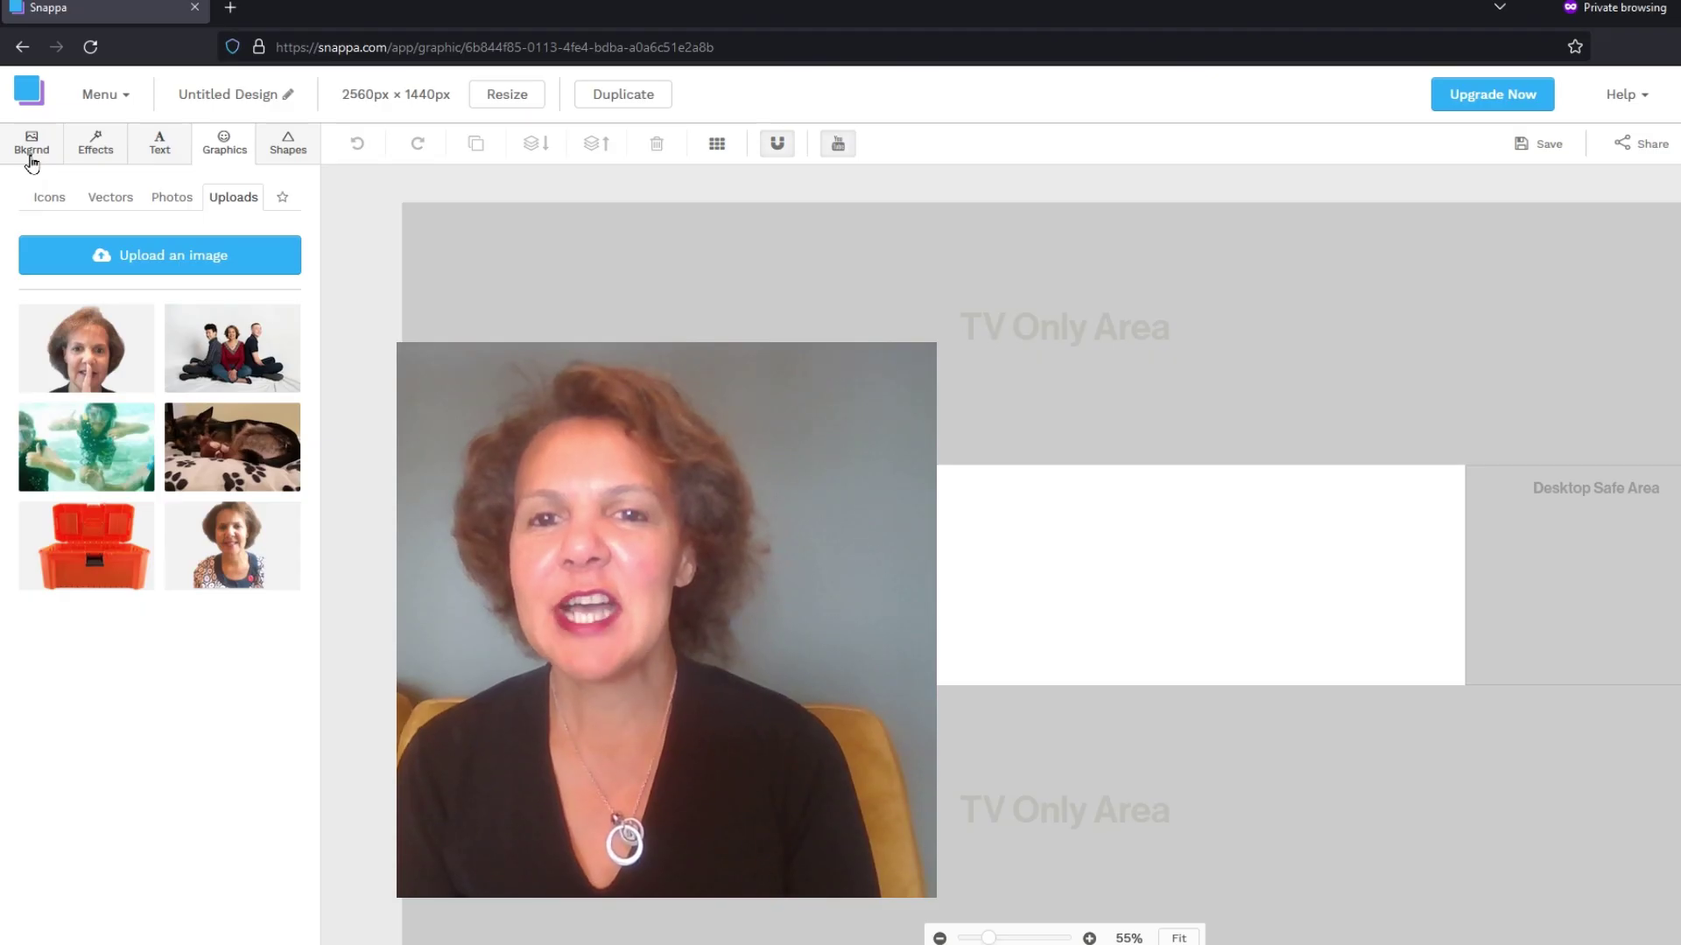
left_click(32, 158)
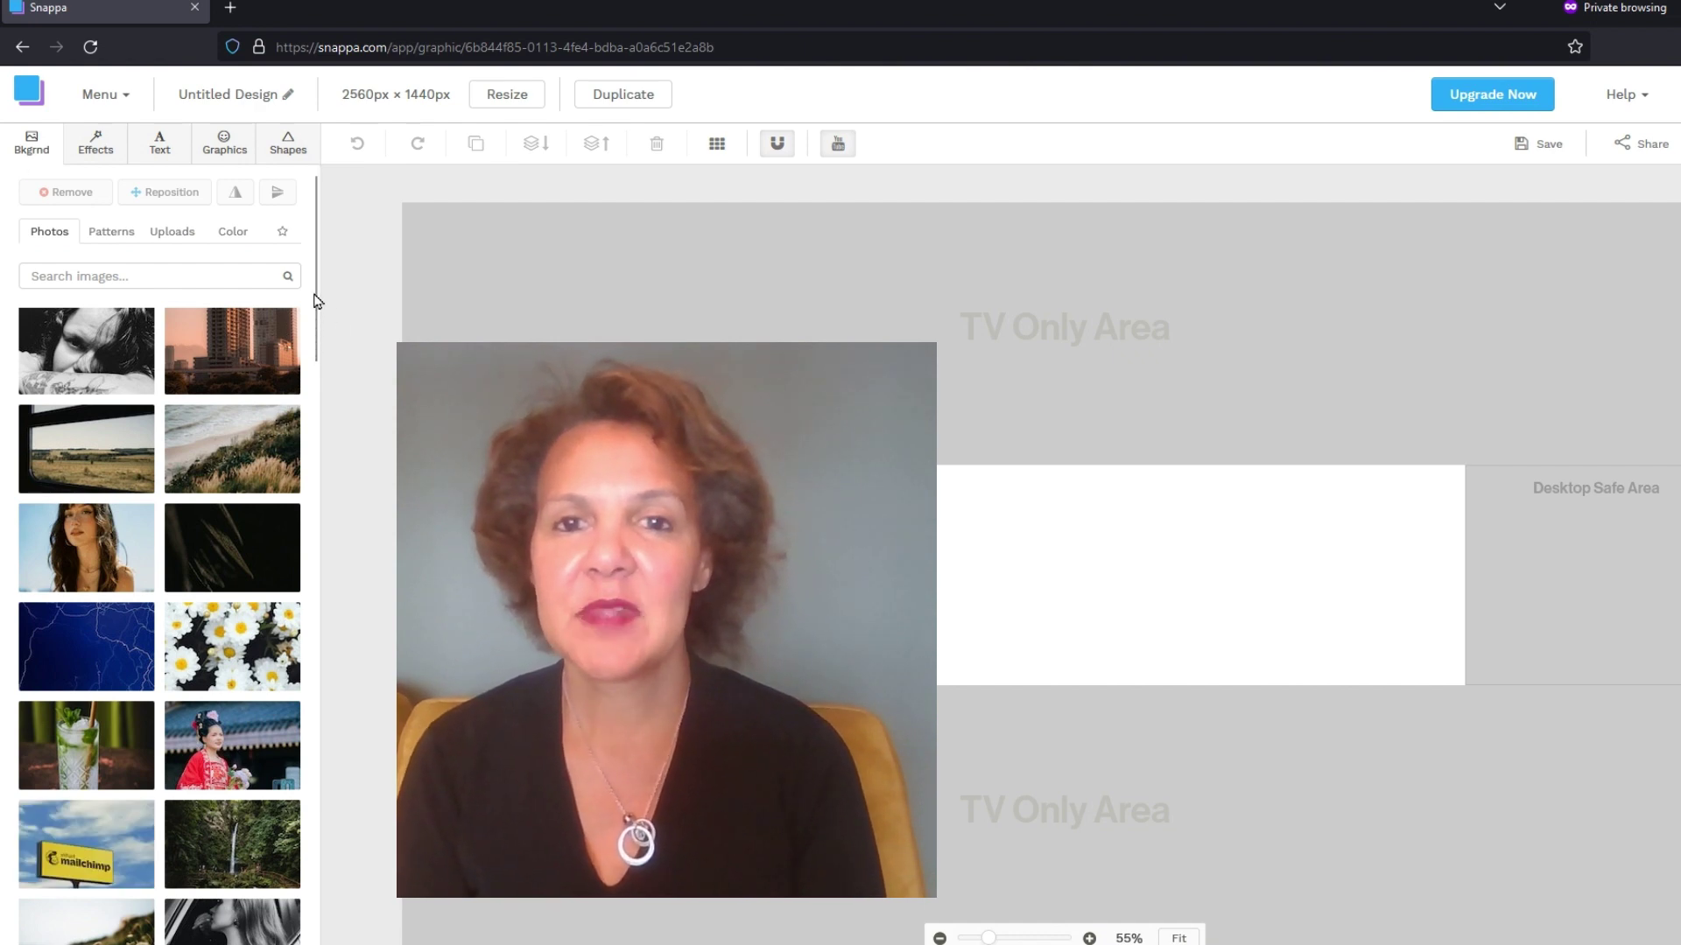
left_click_drag(317, 301, 384, 273)
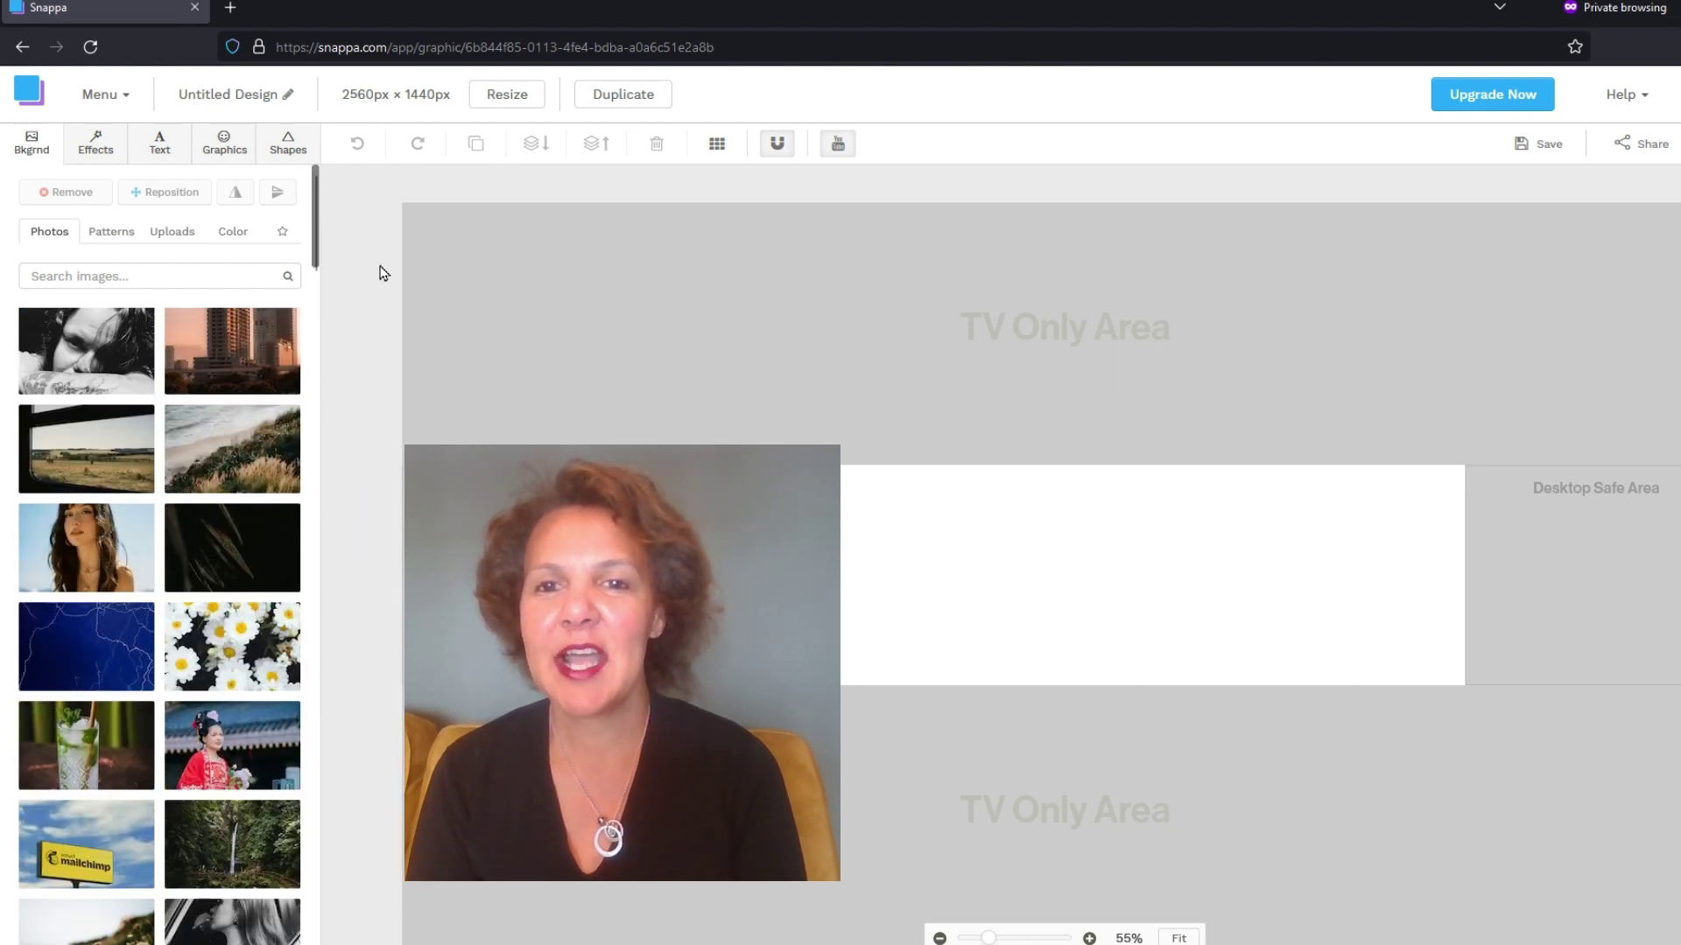
- Apply the pattern with the pink oval on blue as the banner background
left_click(114, 231)
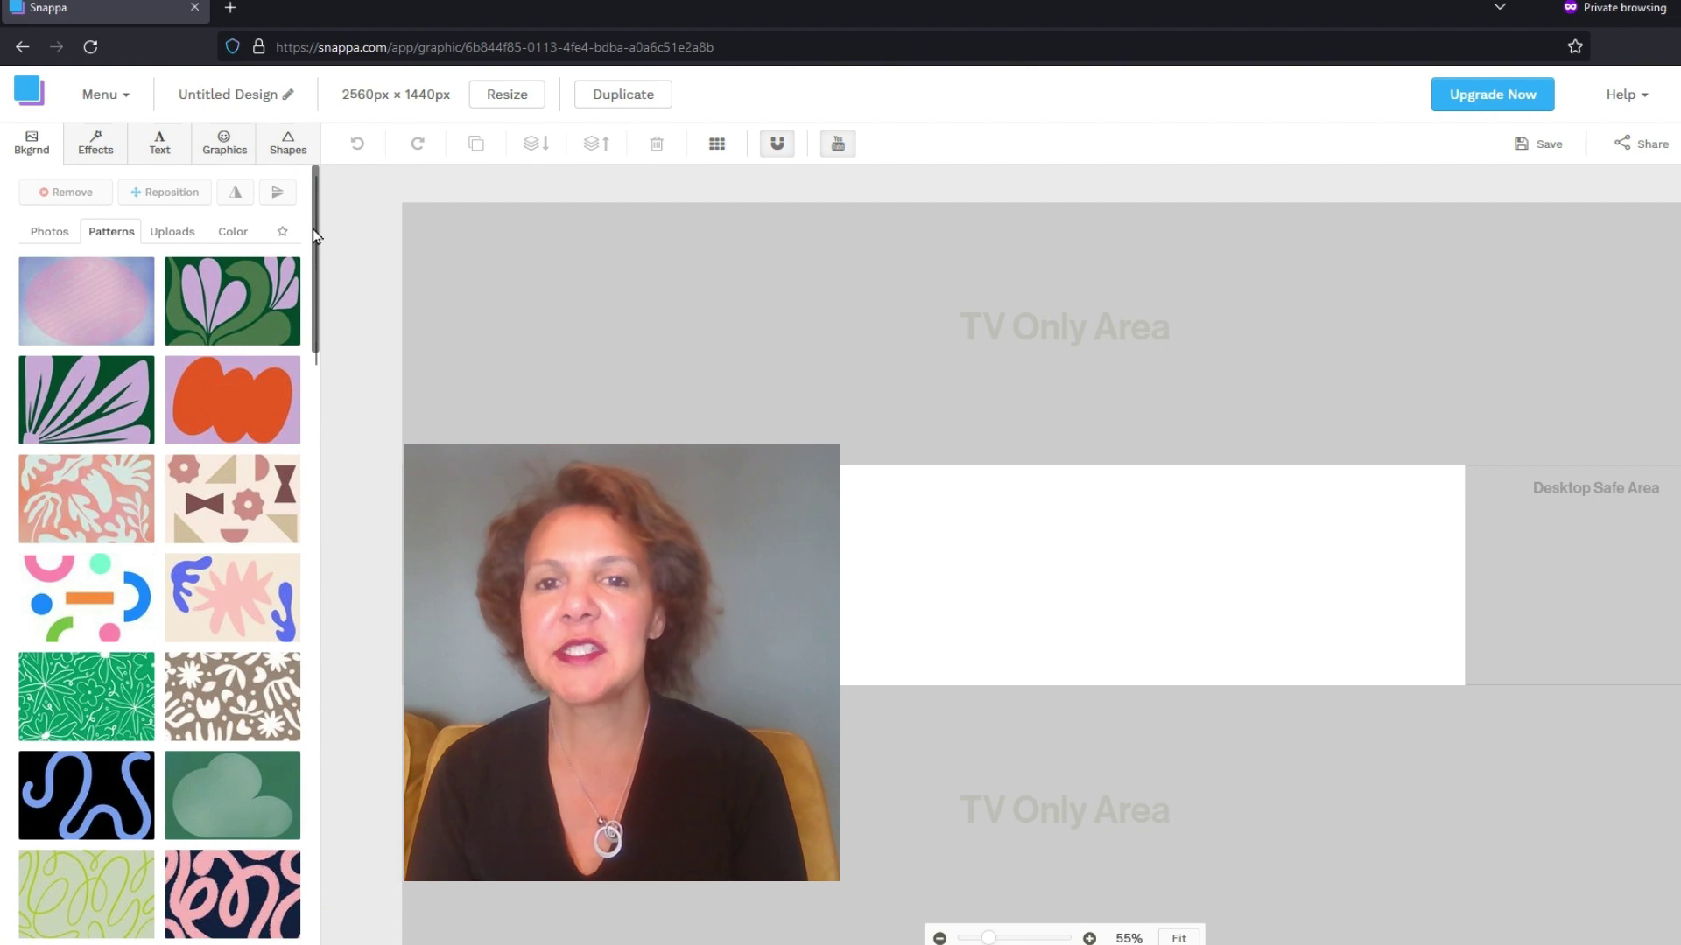
left_click_drag(312, 228, 375, 217)
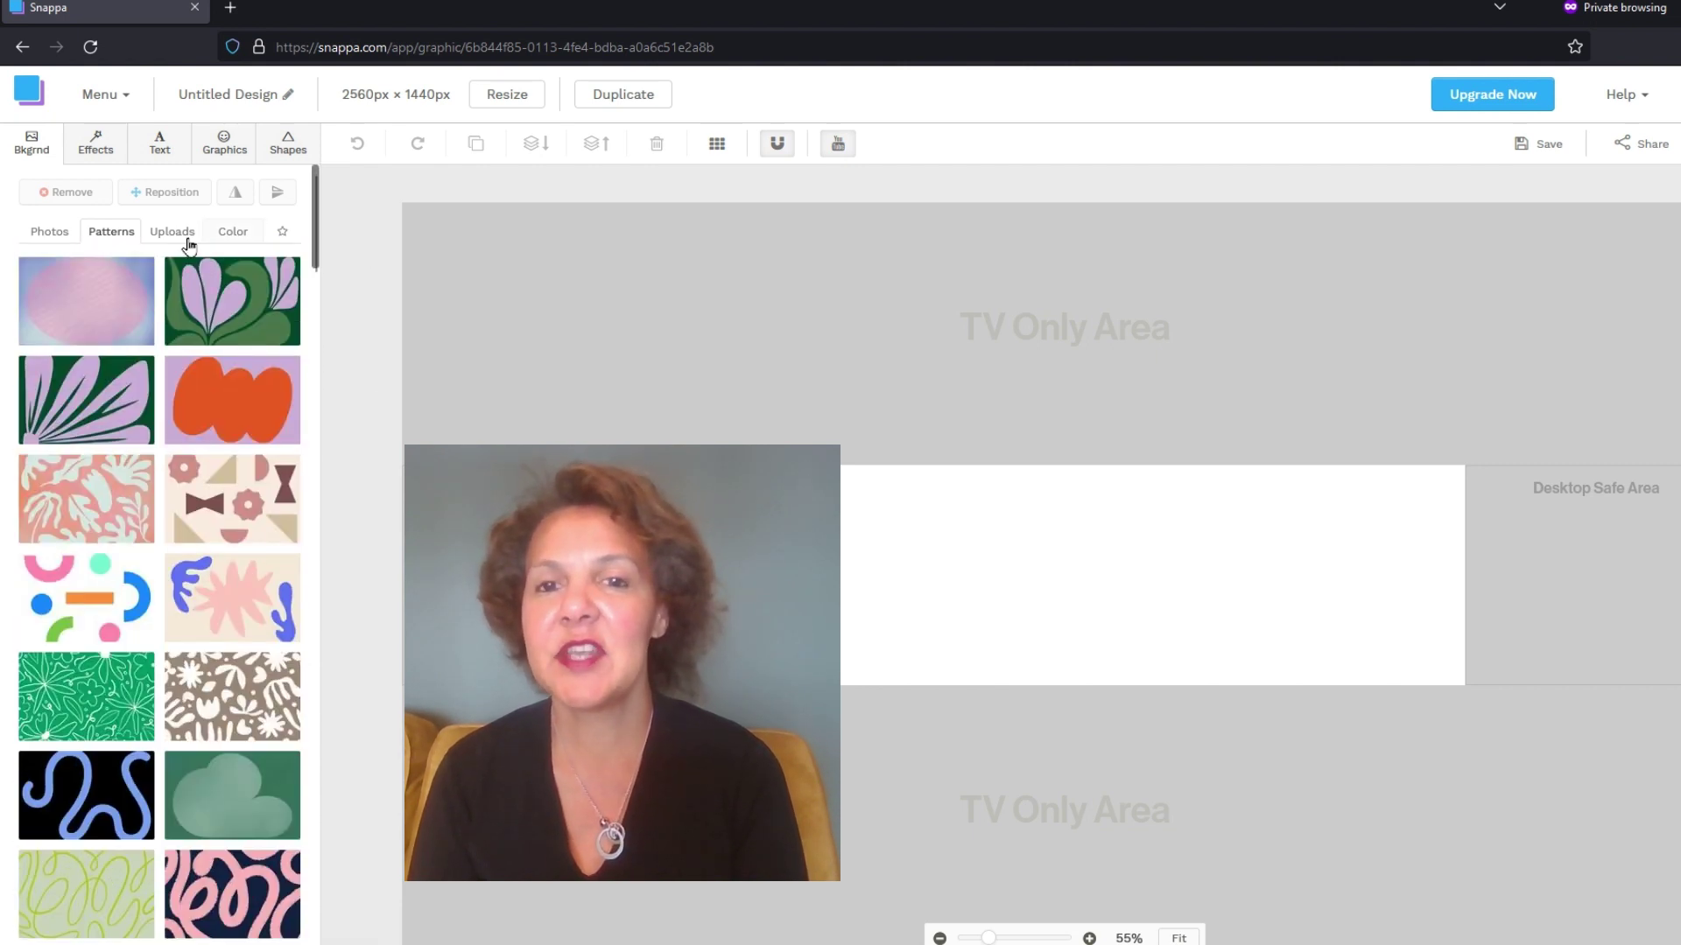
left_click(83, 300)
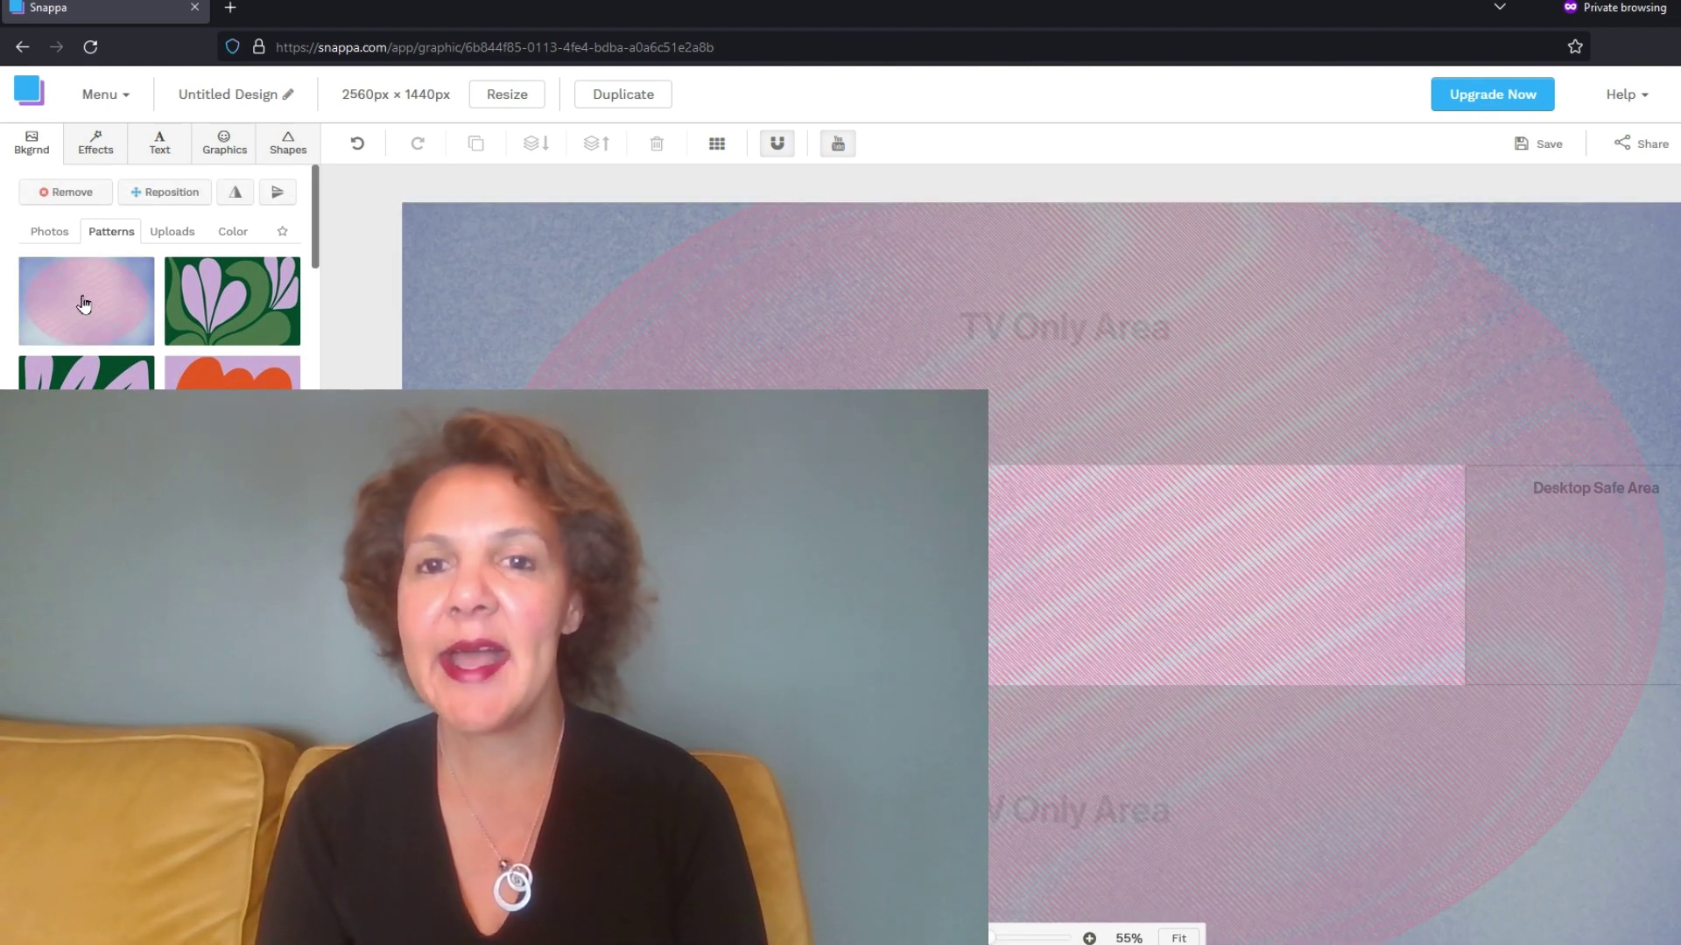
- Try the color overlay #146da8, darken and blur effects on the background, resetting each to 0
left_click(238, 236)
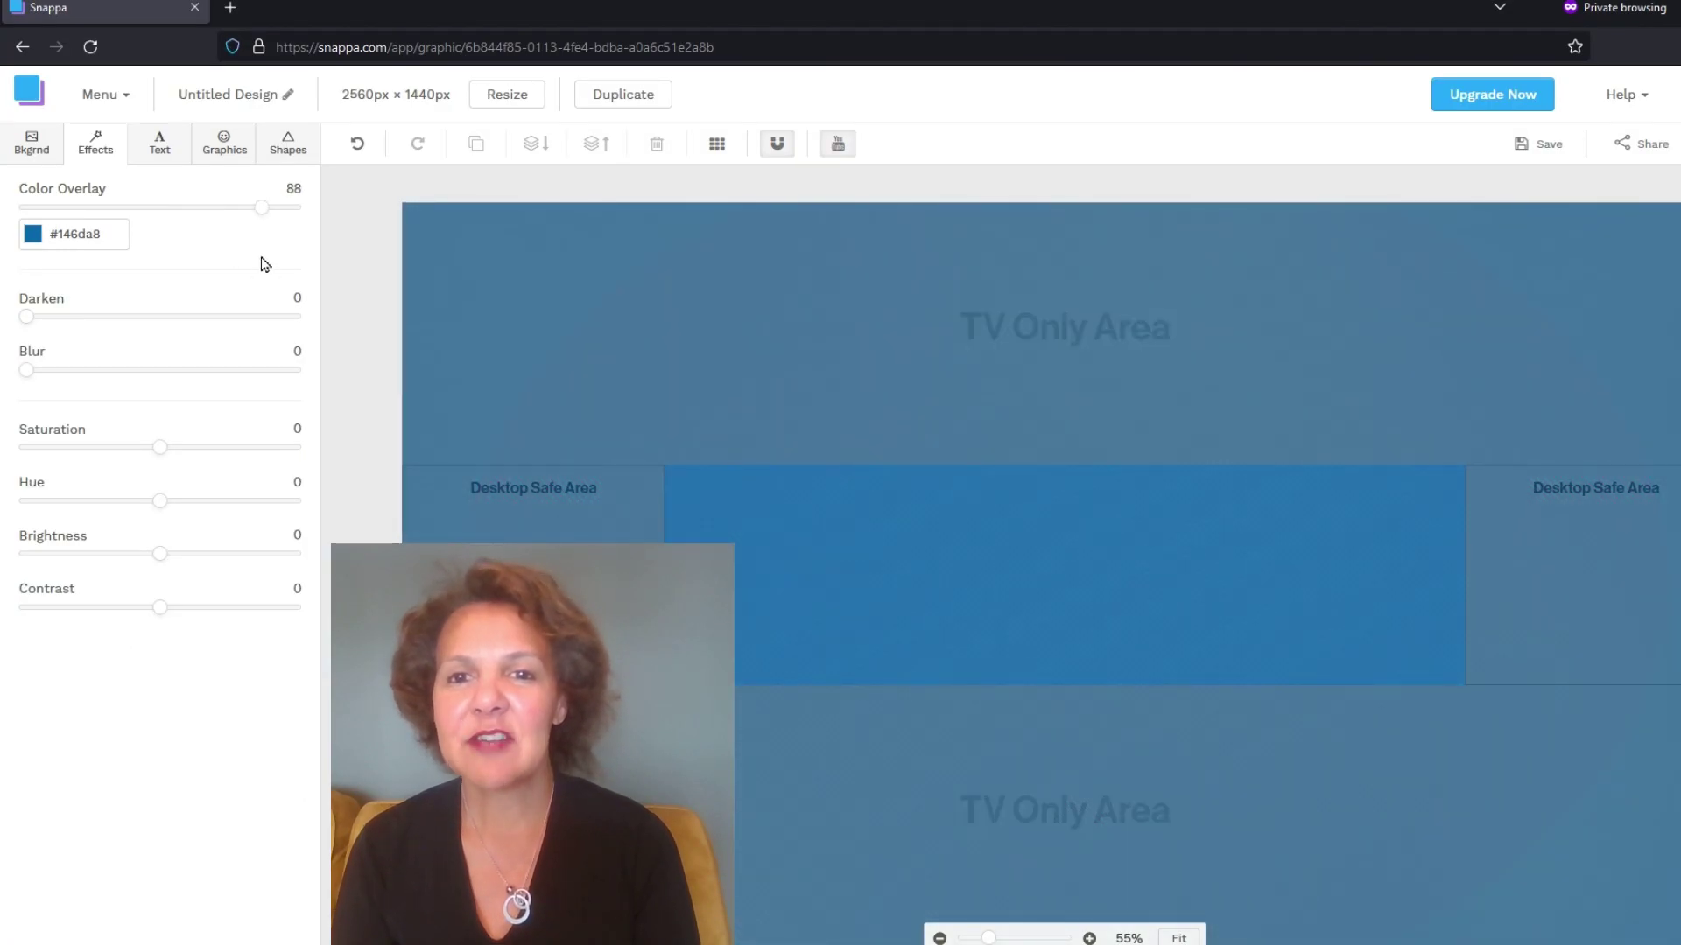
left_click_drag(261, 264, 0, 239)
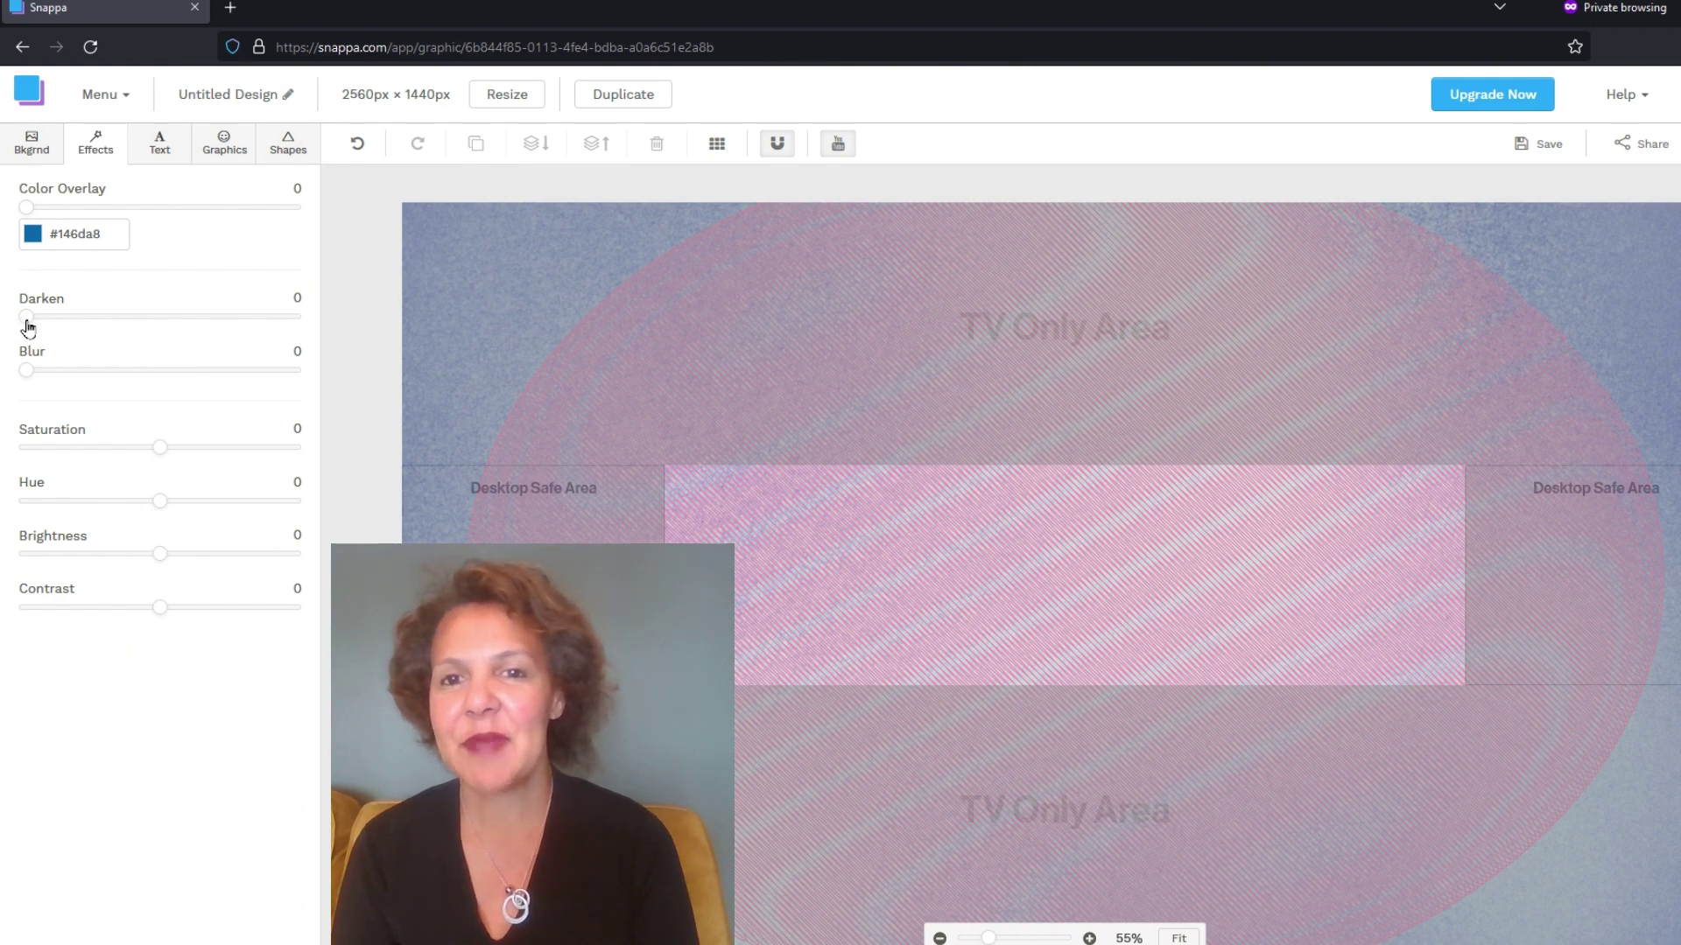
mouse_move(28, 327)
left_mouse_down()
mouse_move(176, 338)
mouse_move(7, 324)
left_mouse_up()
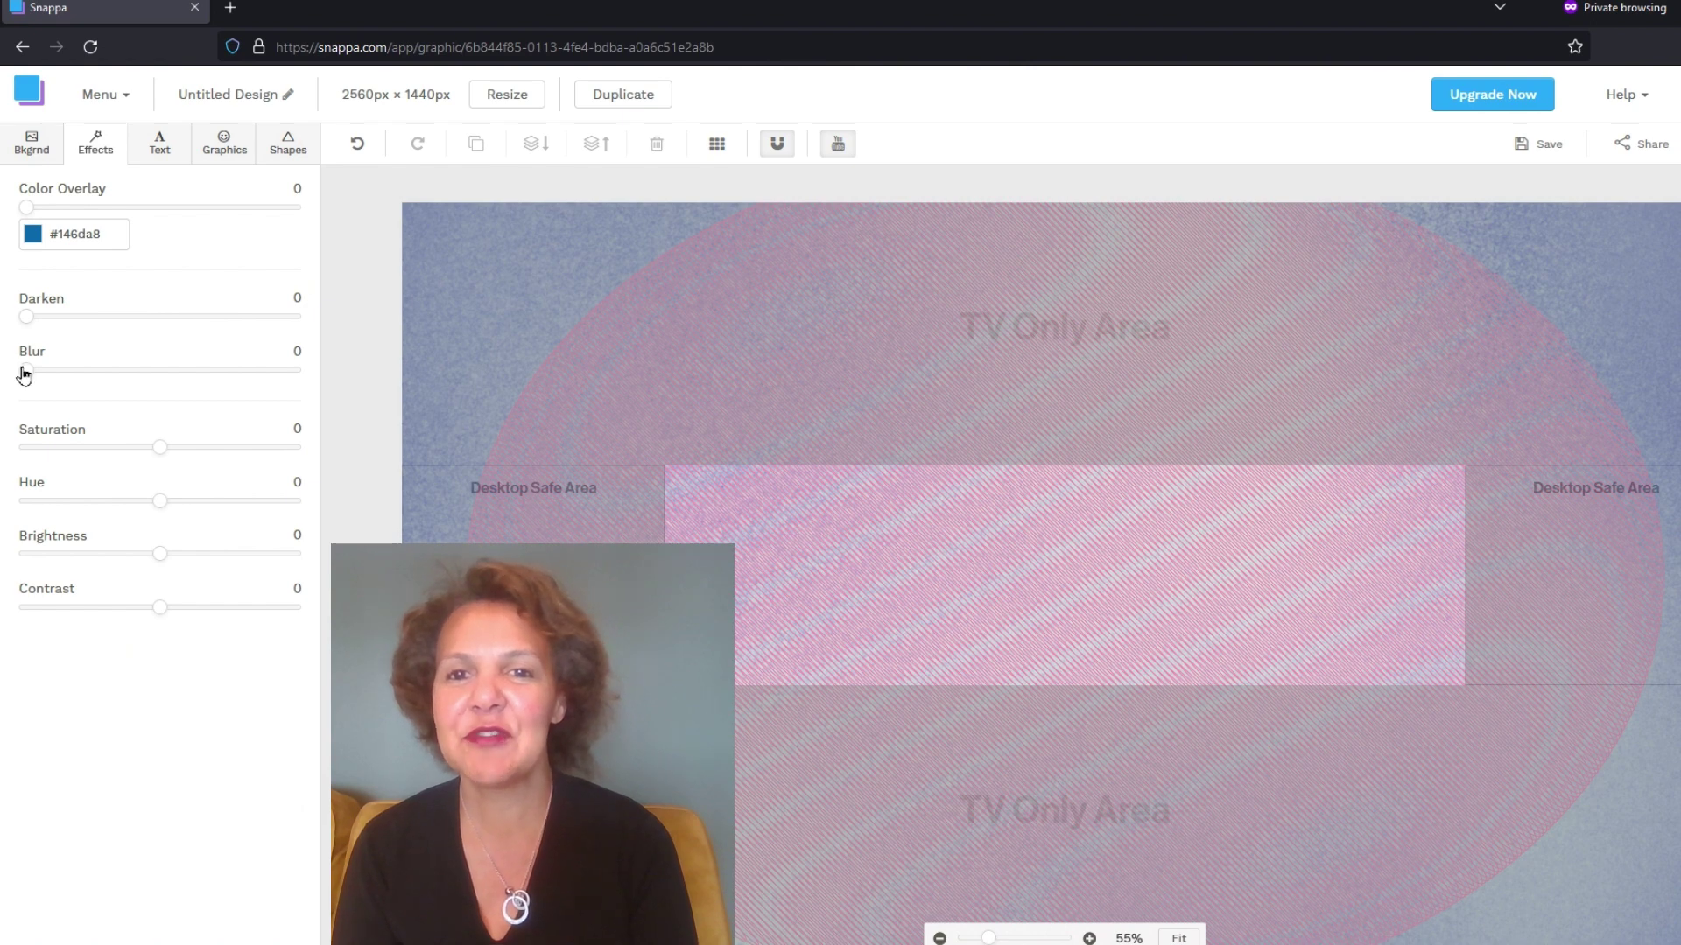
mouse_move(24, 369)
left_mouse_down()
mouse_move(151, 388)
mouse_move(3, 383)
left_mouse_up()
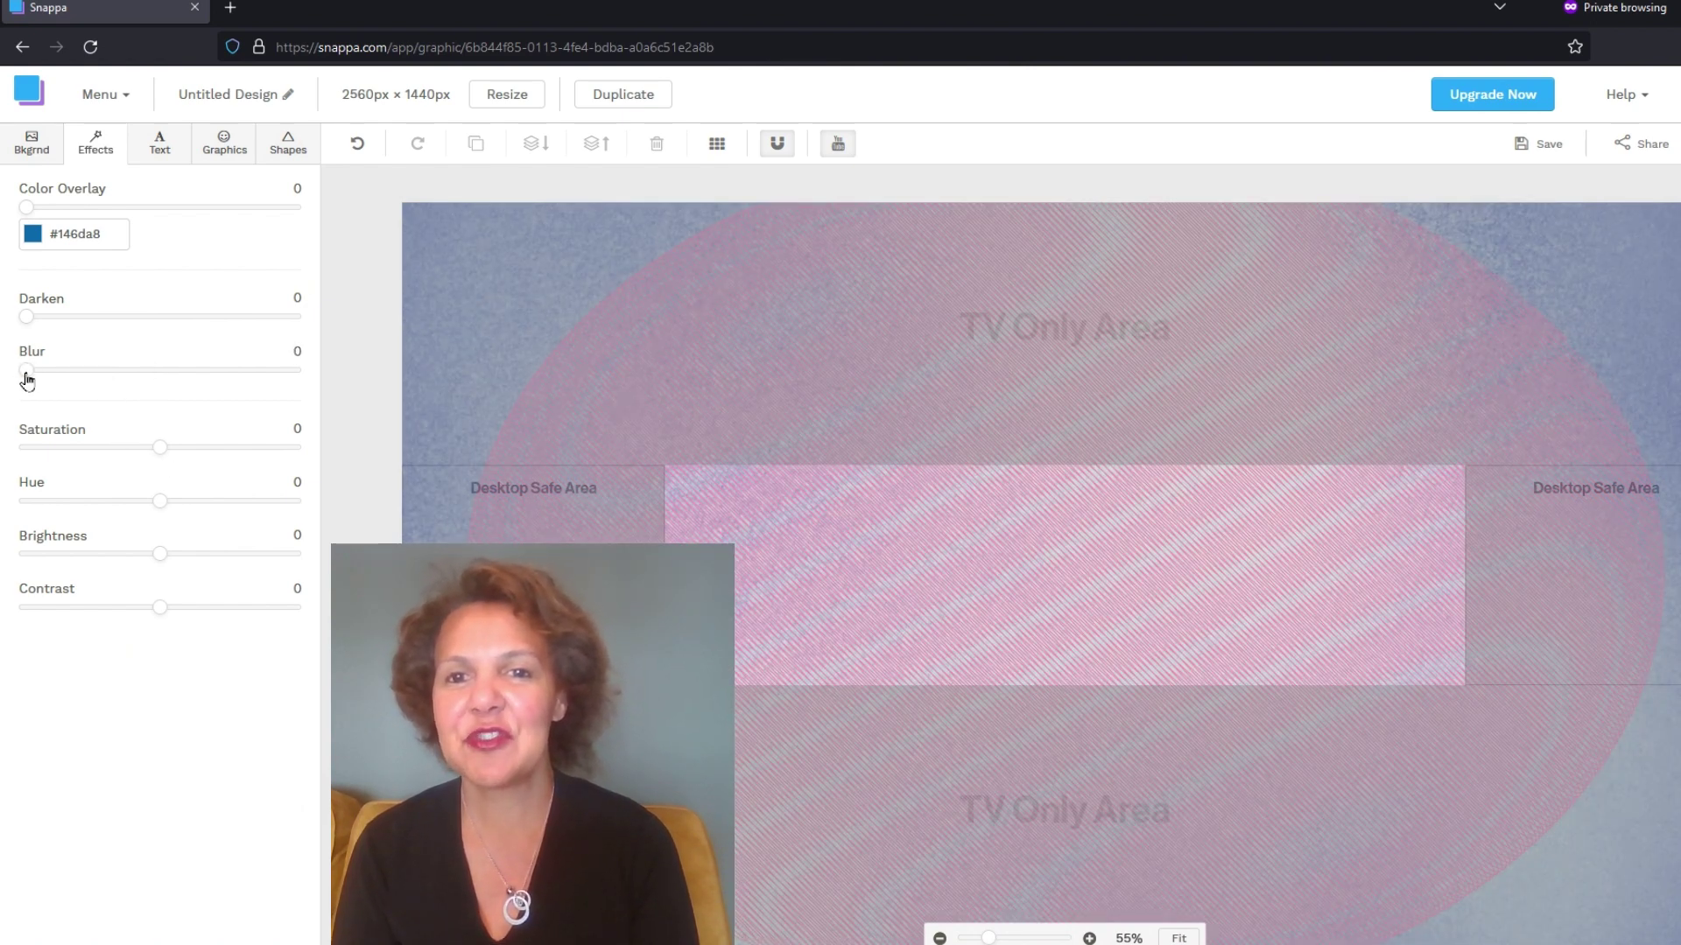
- Adjust the background effects to blur 32, hue 6, brightness 39 and contrast -6
left_click_drag(27, 379, 113, 386)
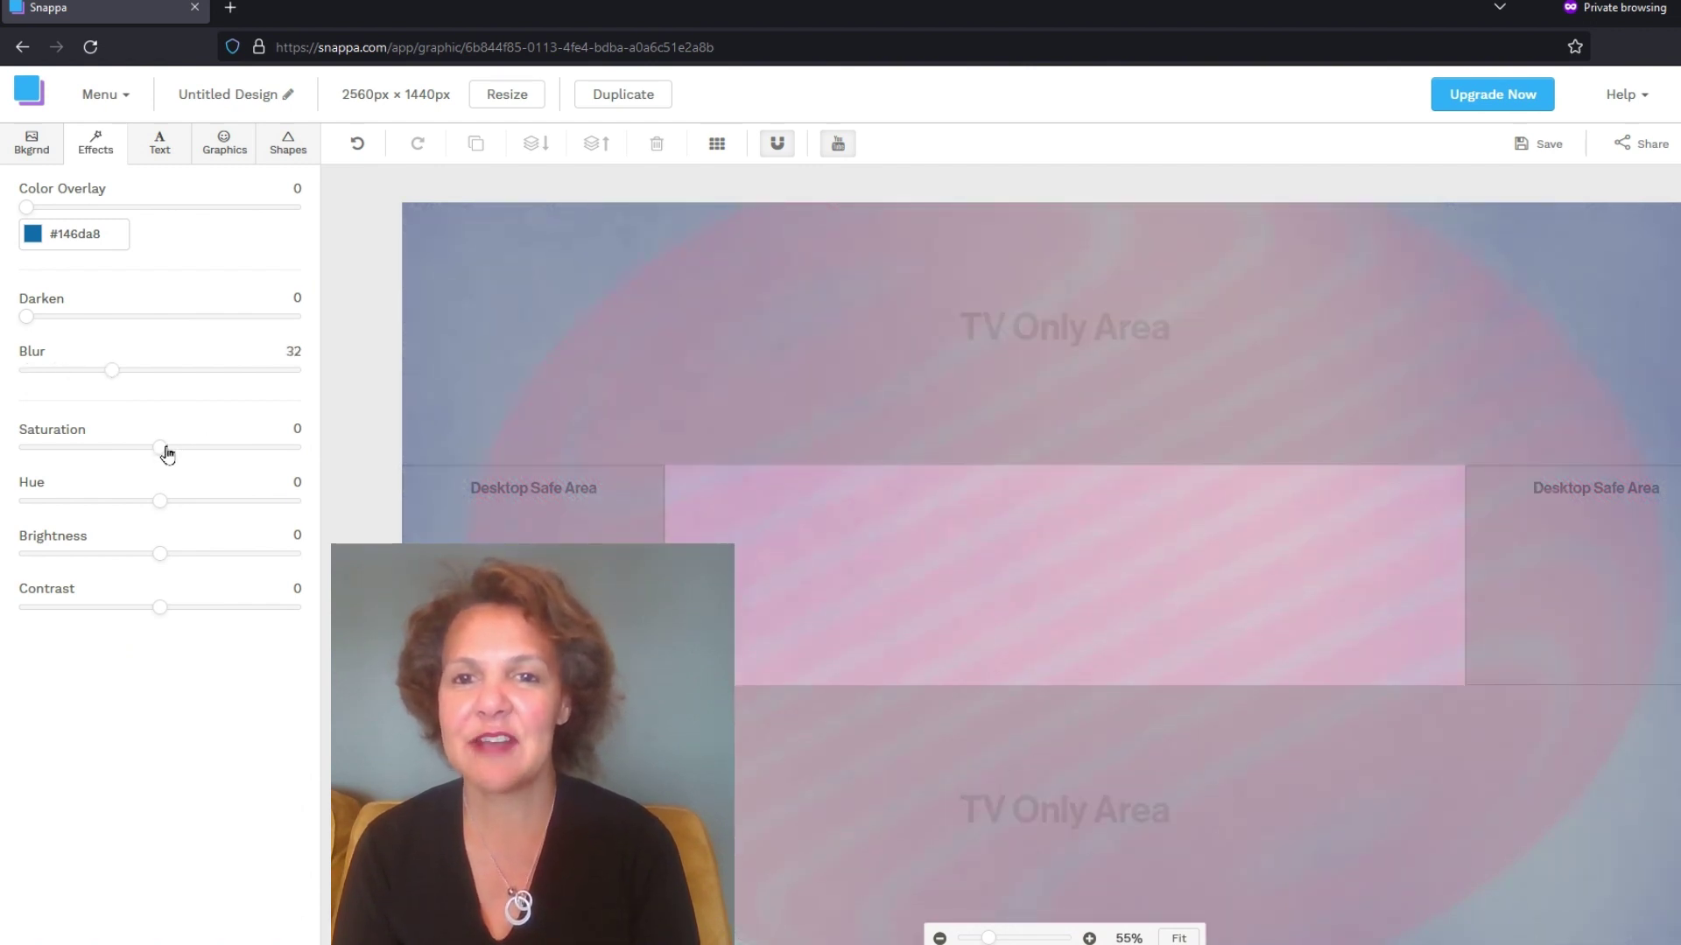
mouse_move(154, 454)
left_mouse_down()
mouse_move(13, 455)
mouse_move(158, 465)
left_mouse_up()
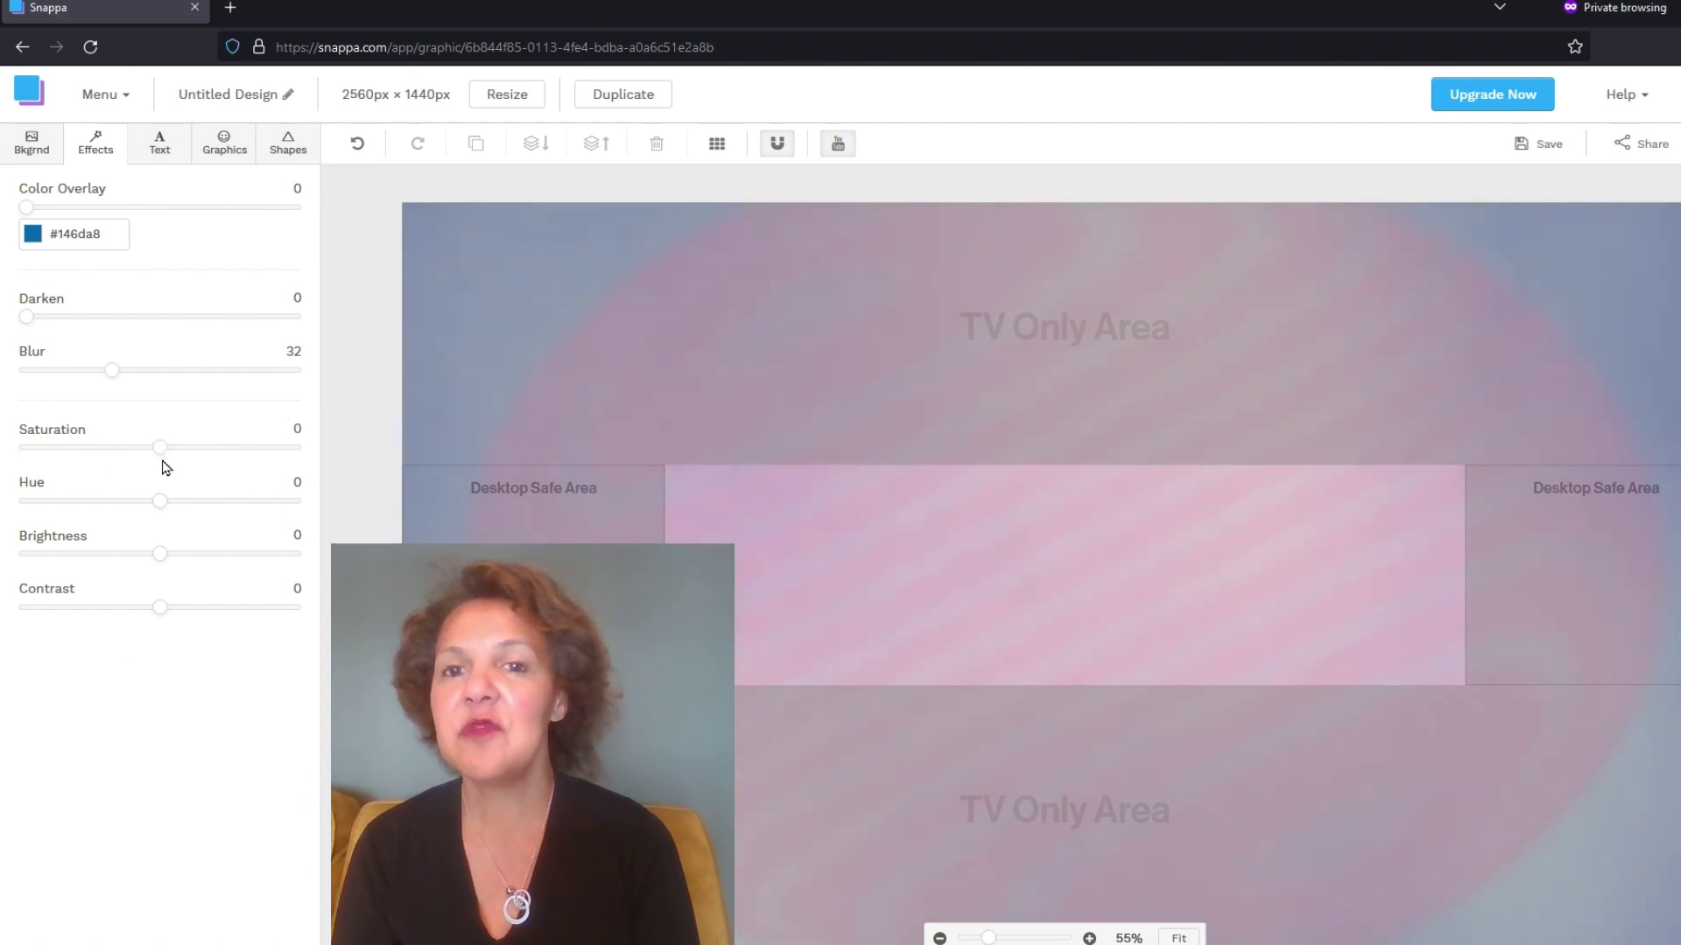
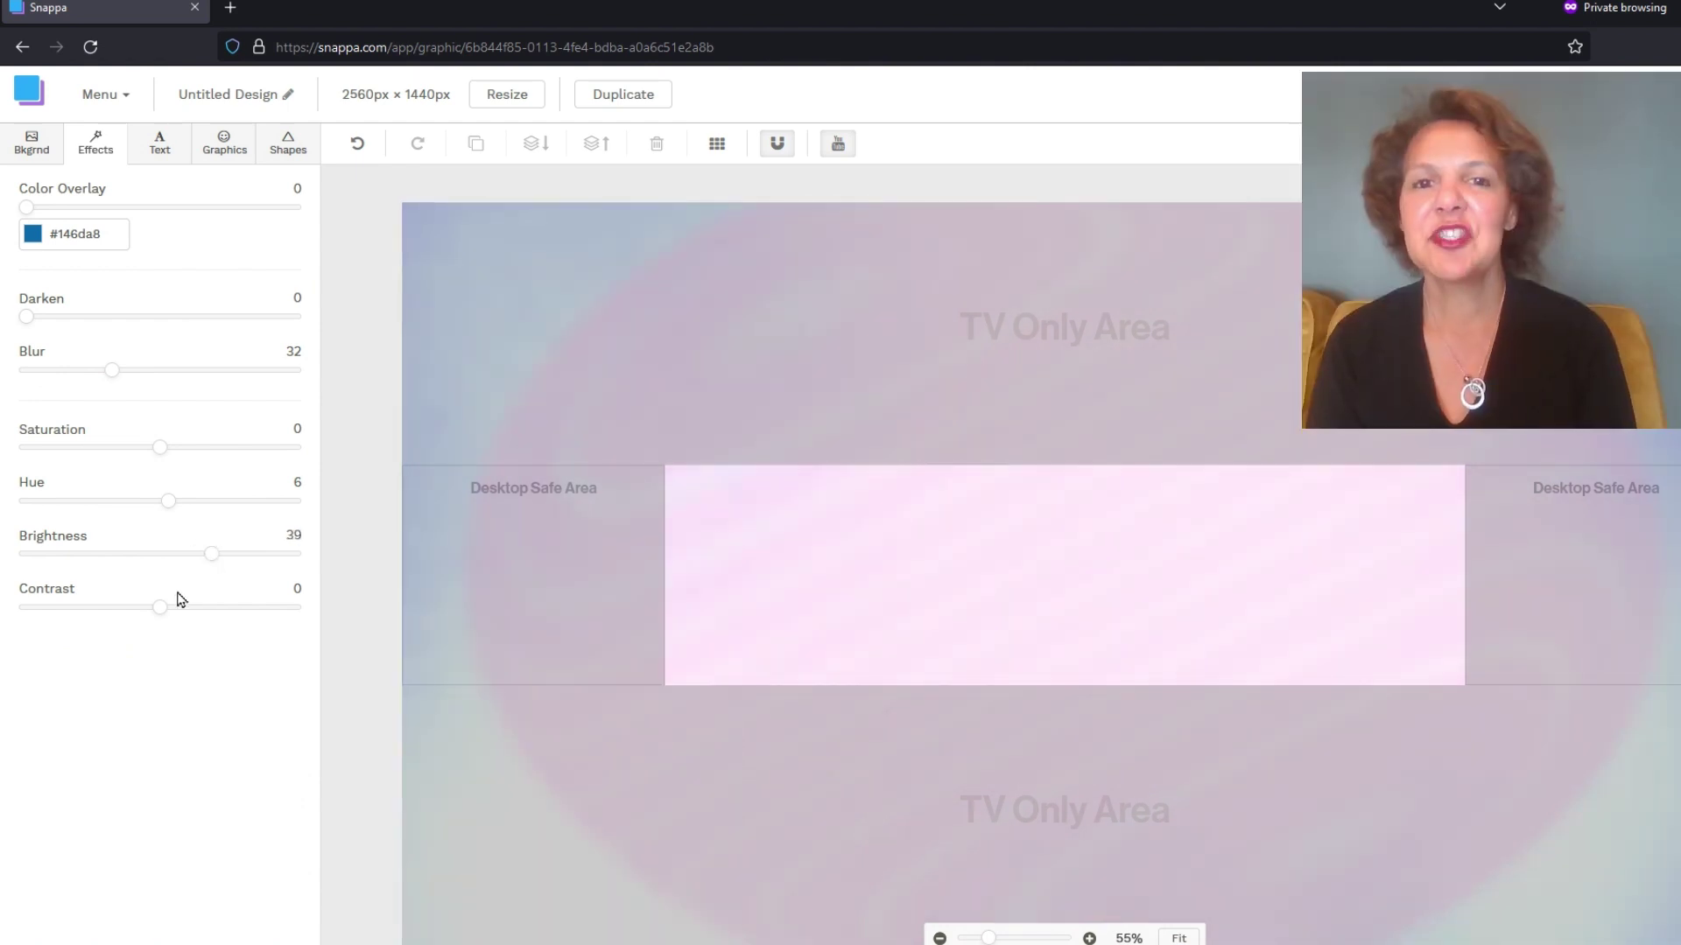
mouse_move(159, 609)
left_mouse_down()
mouse_move(300, 636)
mouse_move(154, 627)
left_mouse_up()
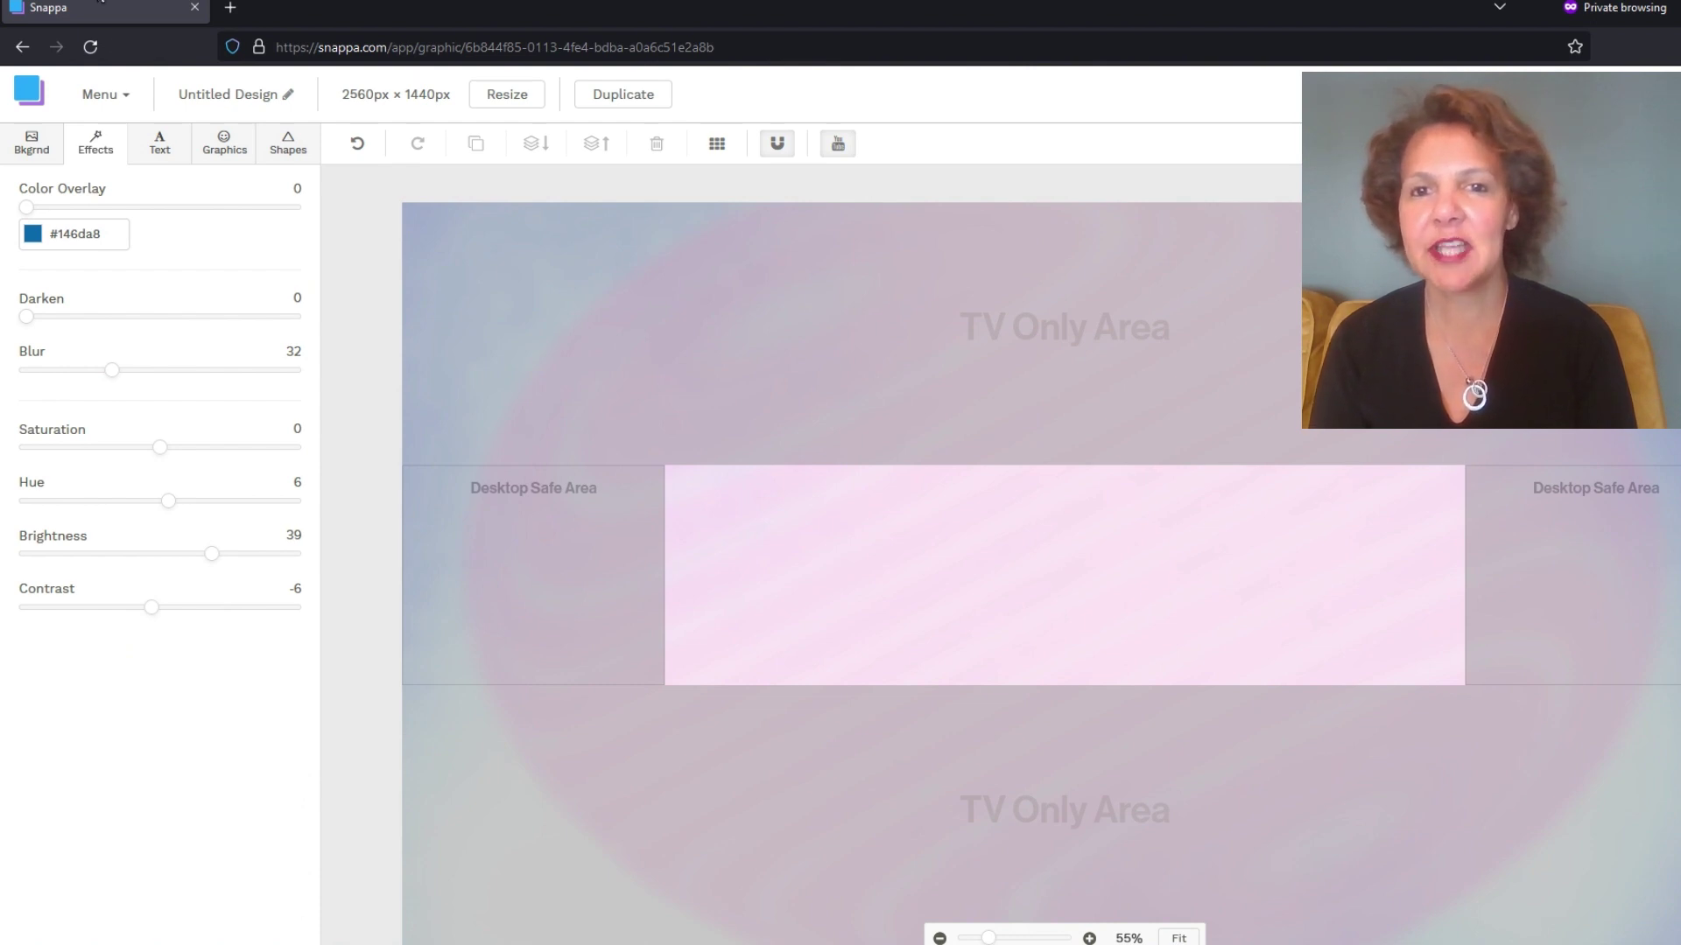
- Add a heading to the banner with the text "Channel Name"
left_click(157, 149)
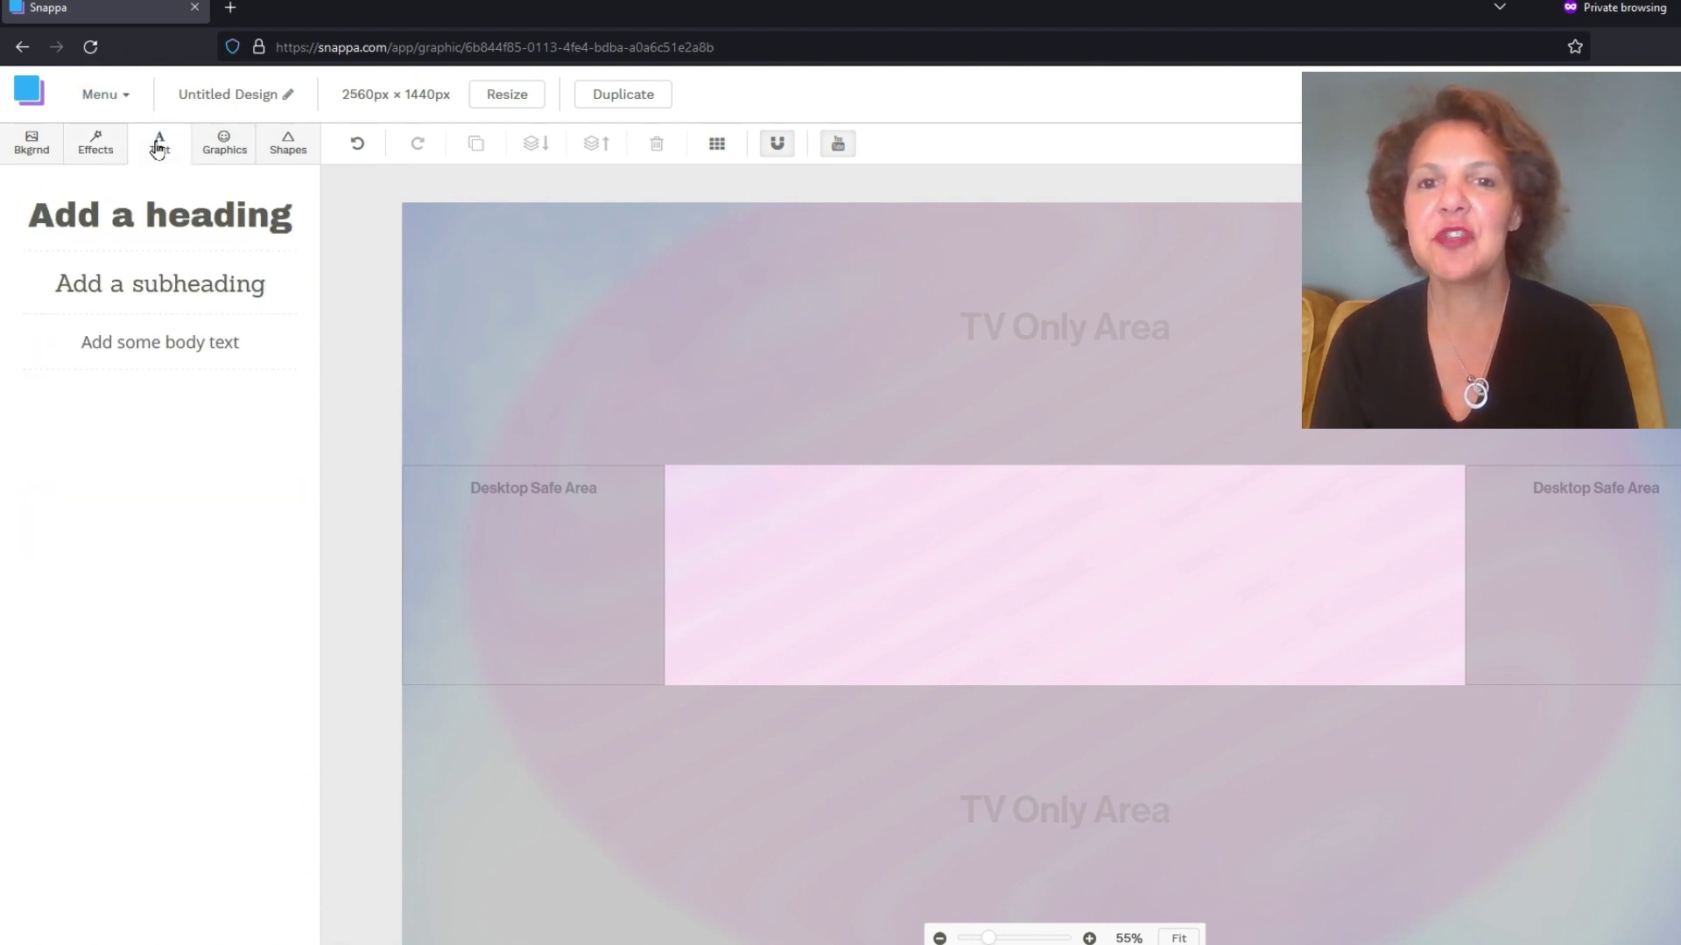
left_click(156, 219)
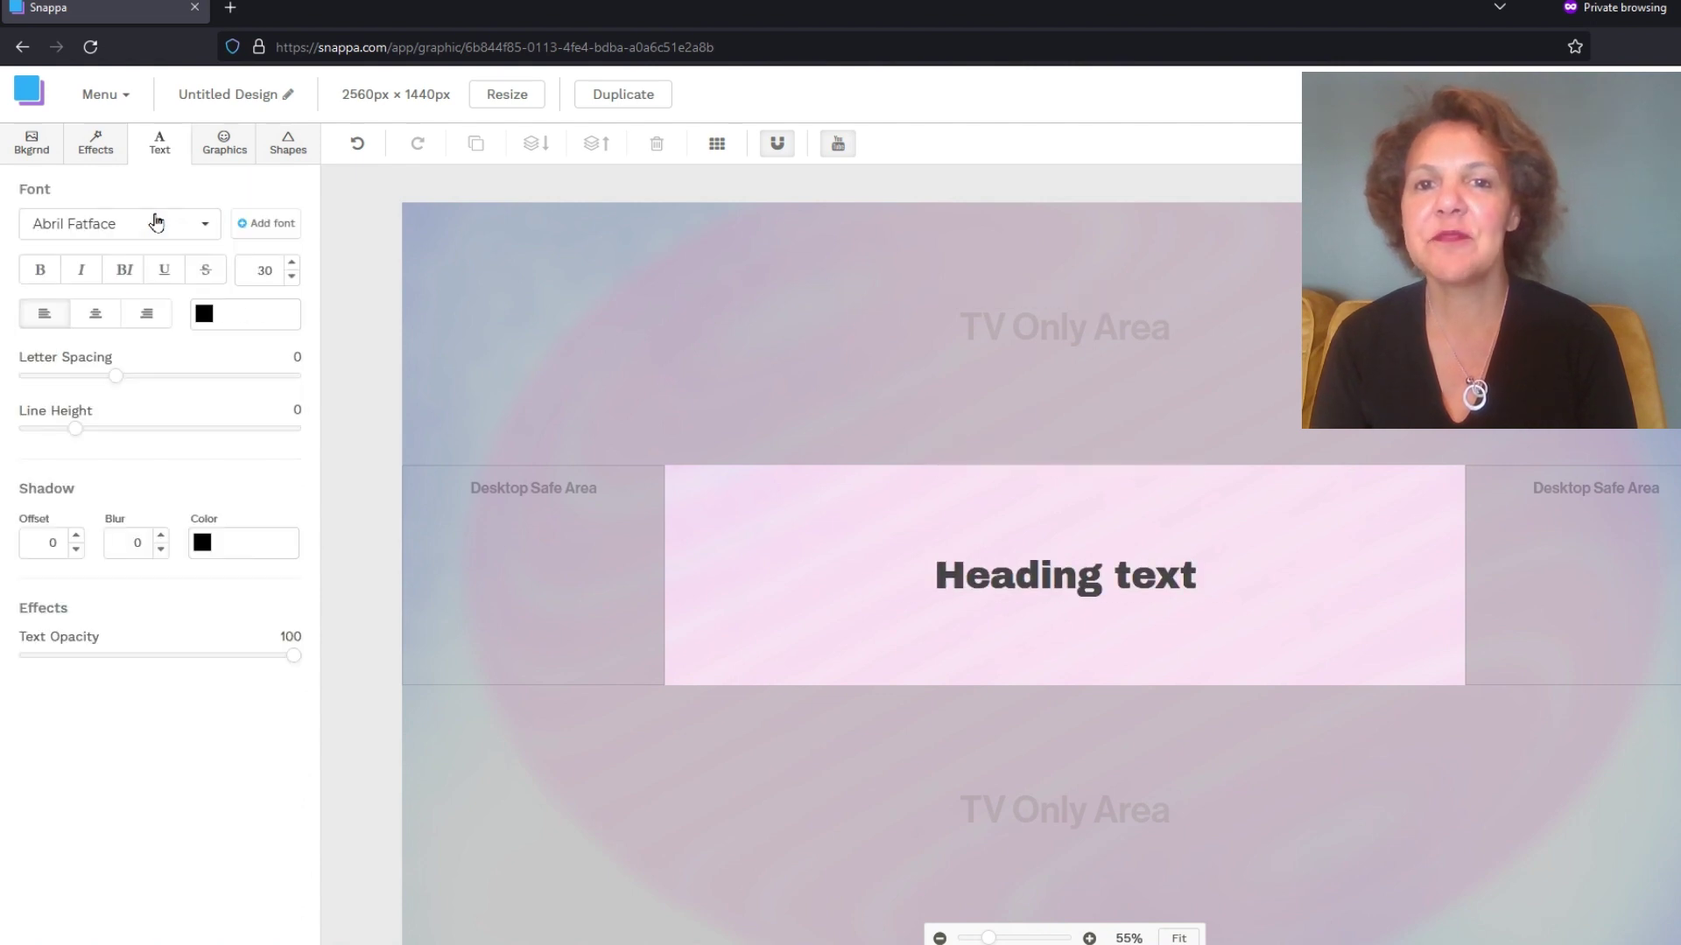
double_click(1196, 571)
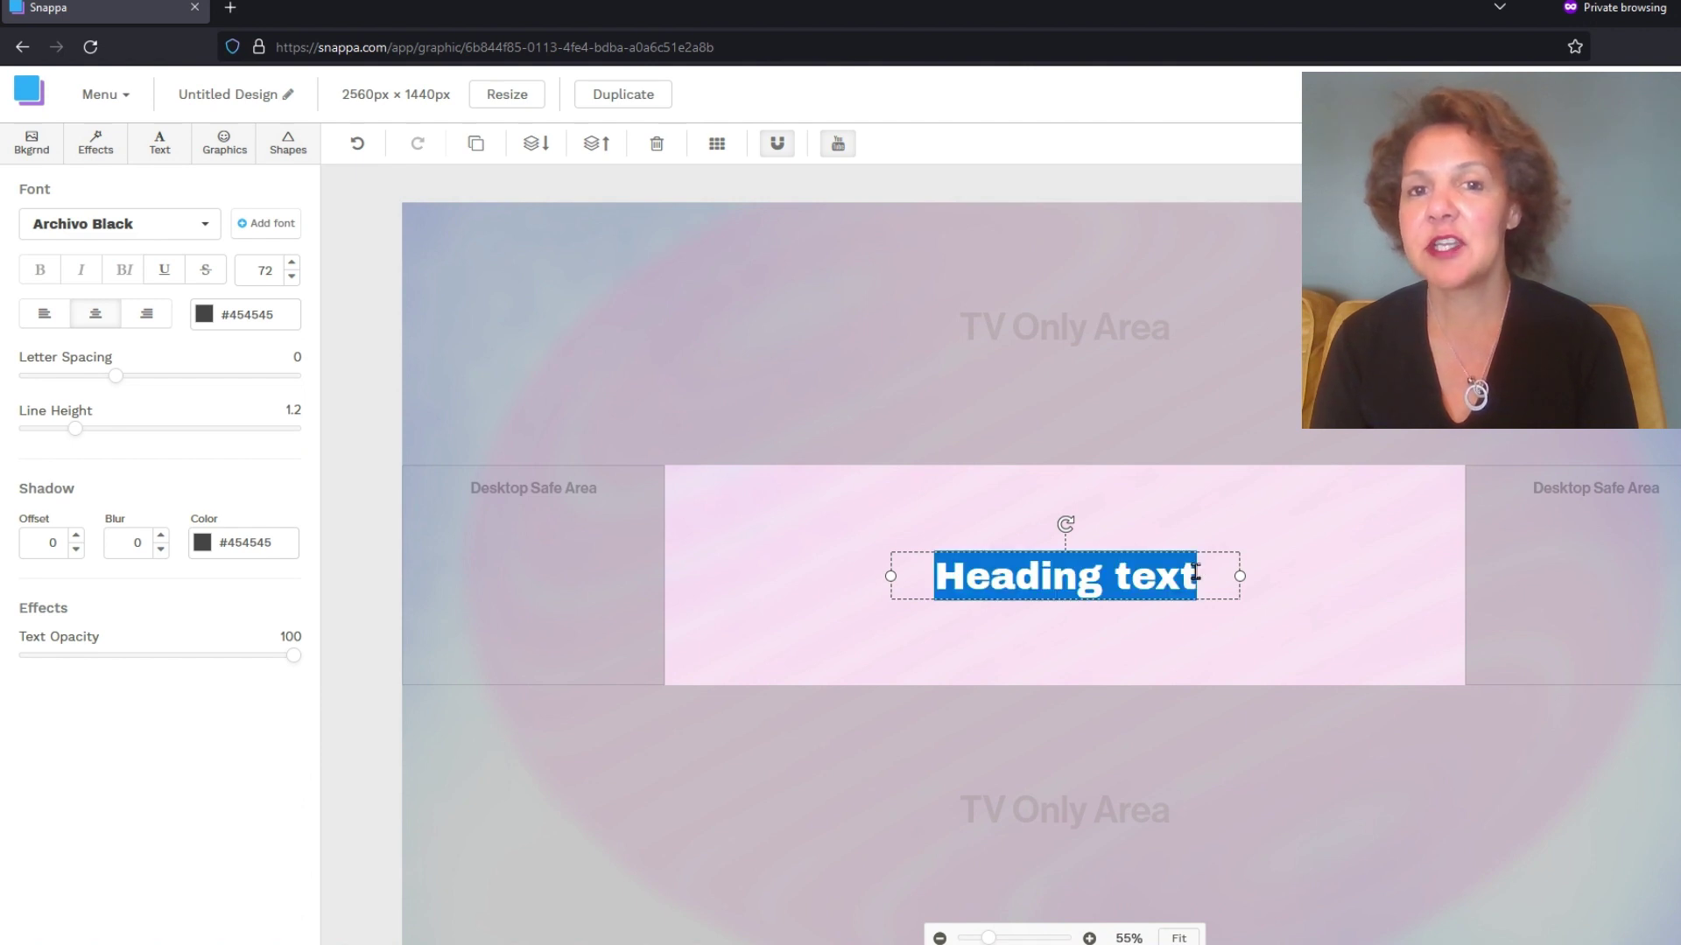
type("Channel Name")
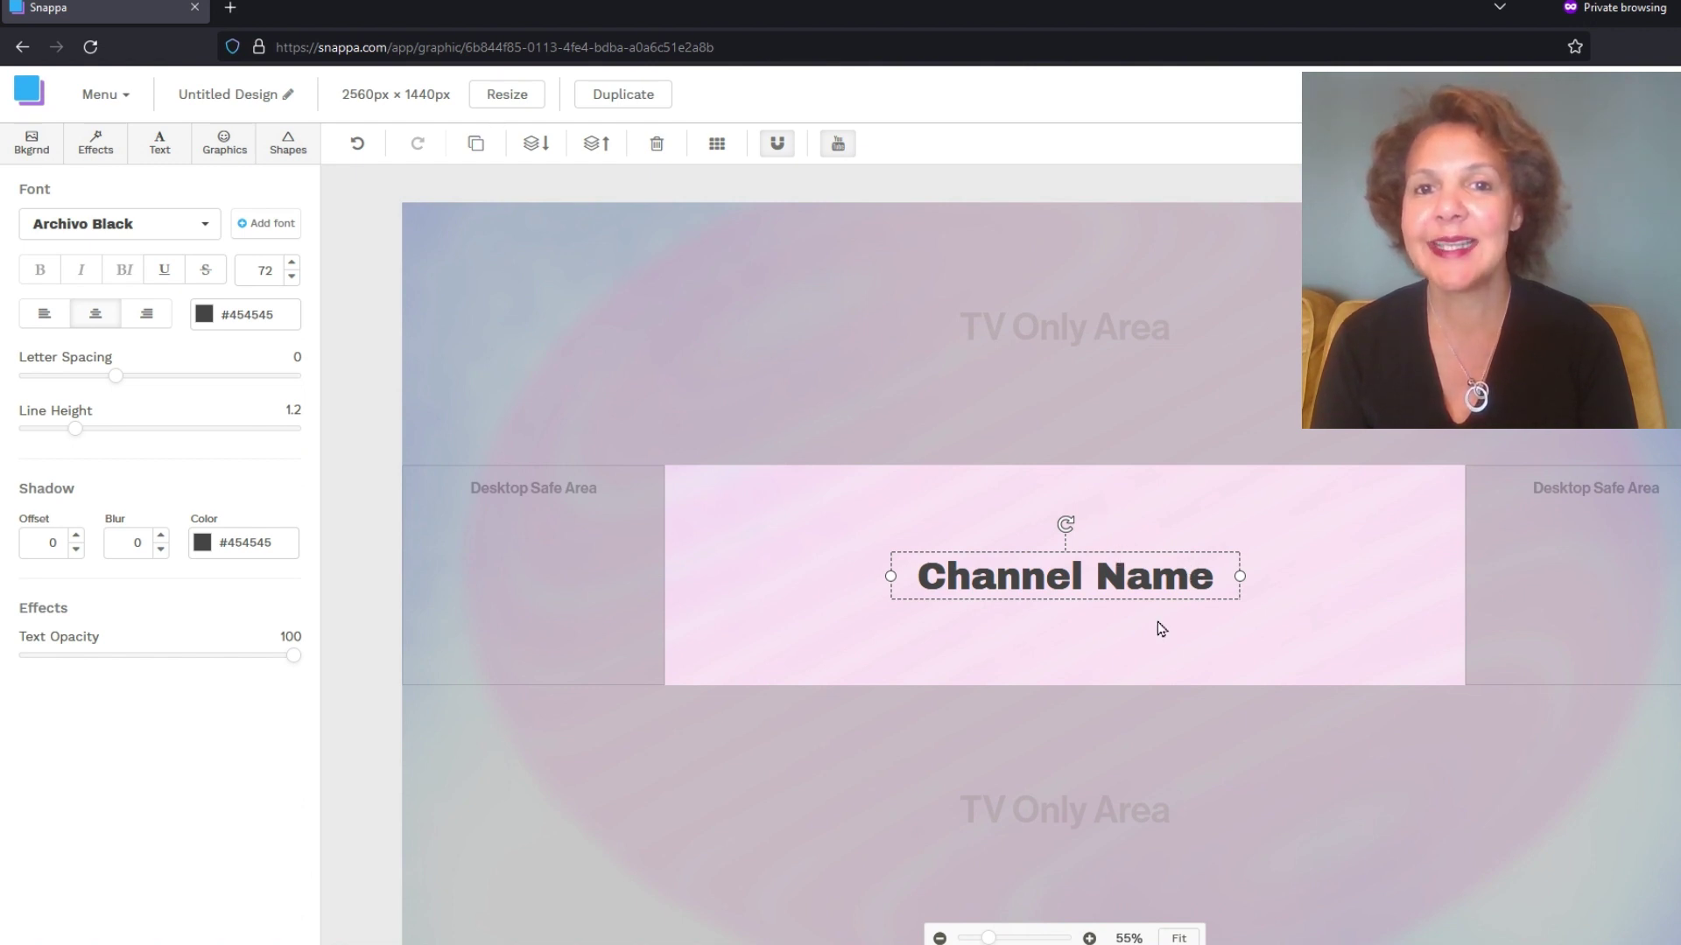
- Format the "Channel Name" heading in Anton with color #b8336a and move it to the upper-left of the central safe area
left_click_drag(1217, 579, 893, 606)
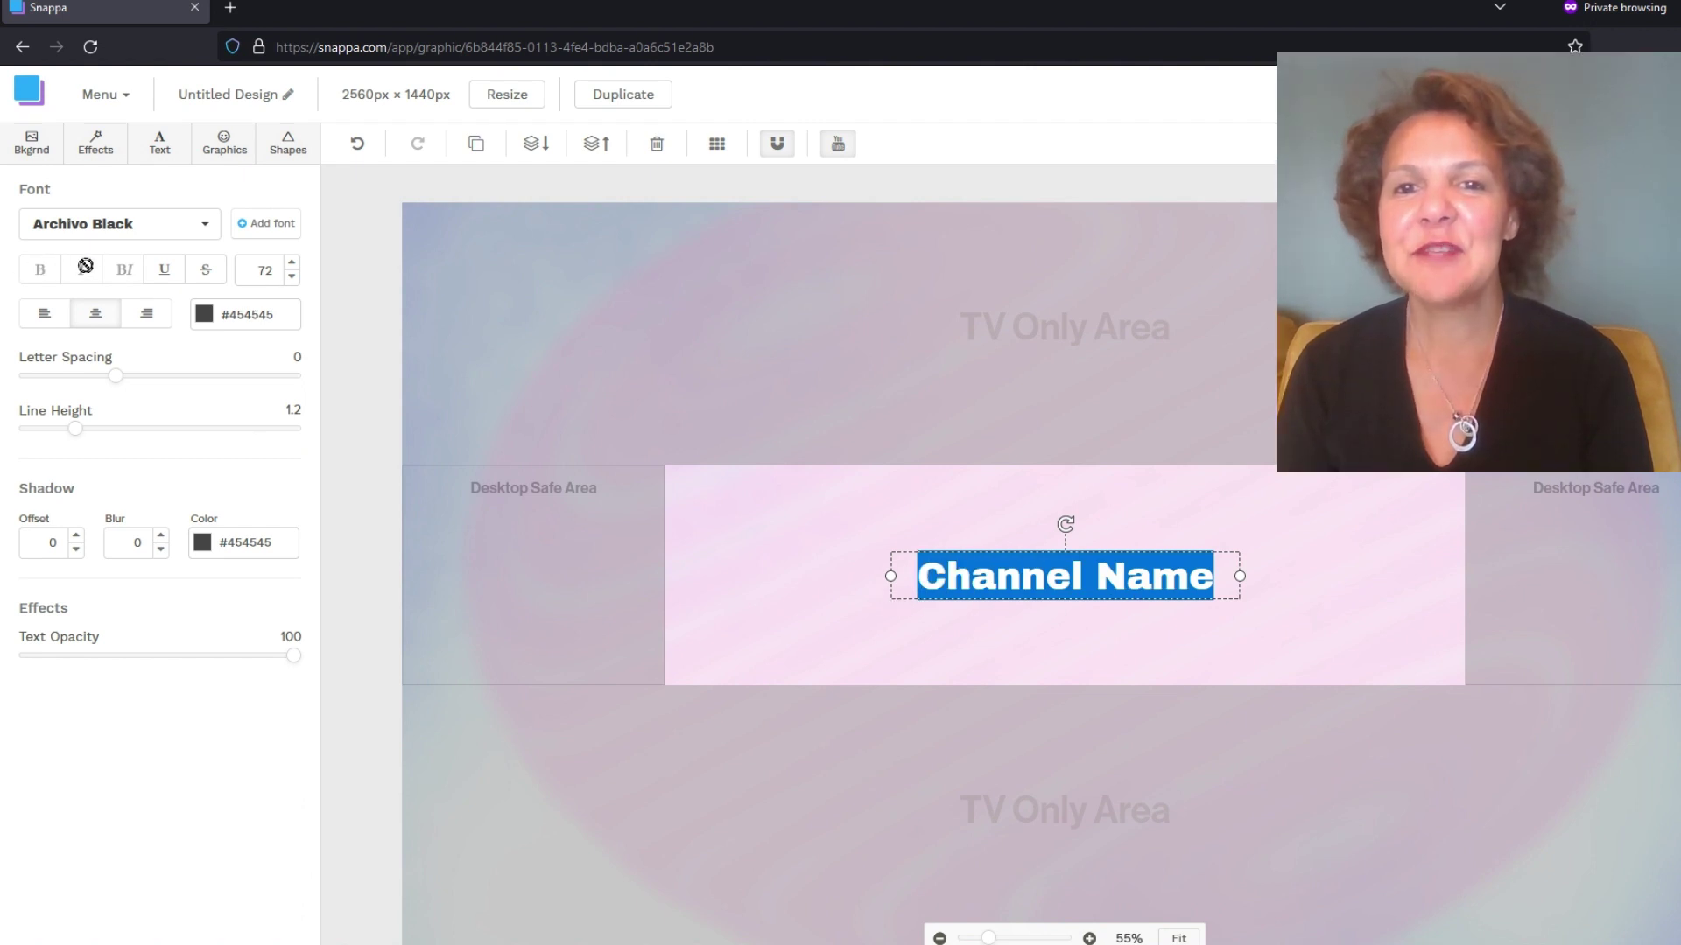
left_click(205, 226)
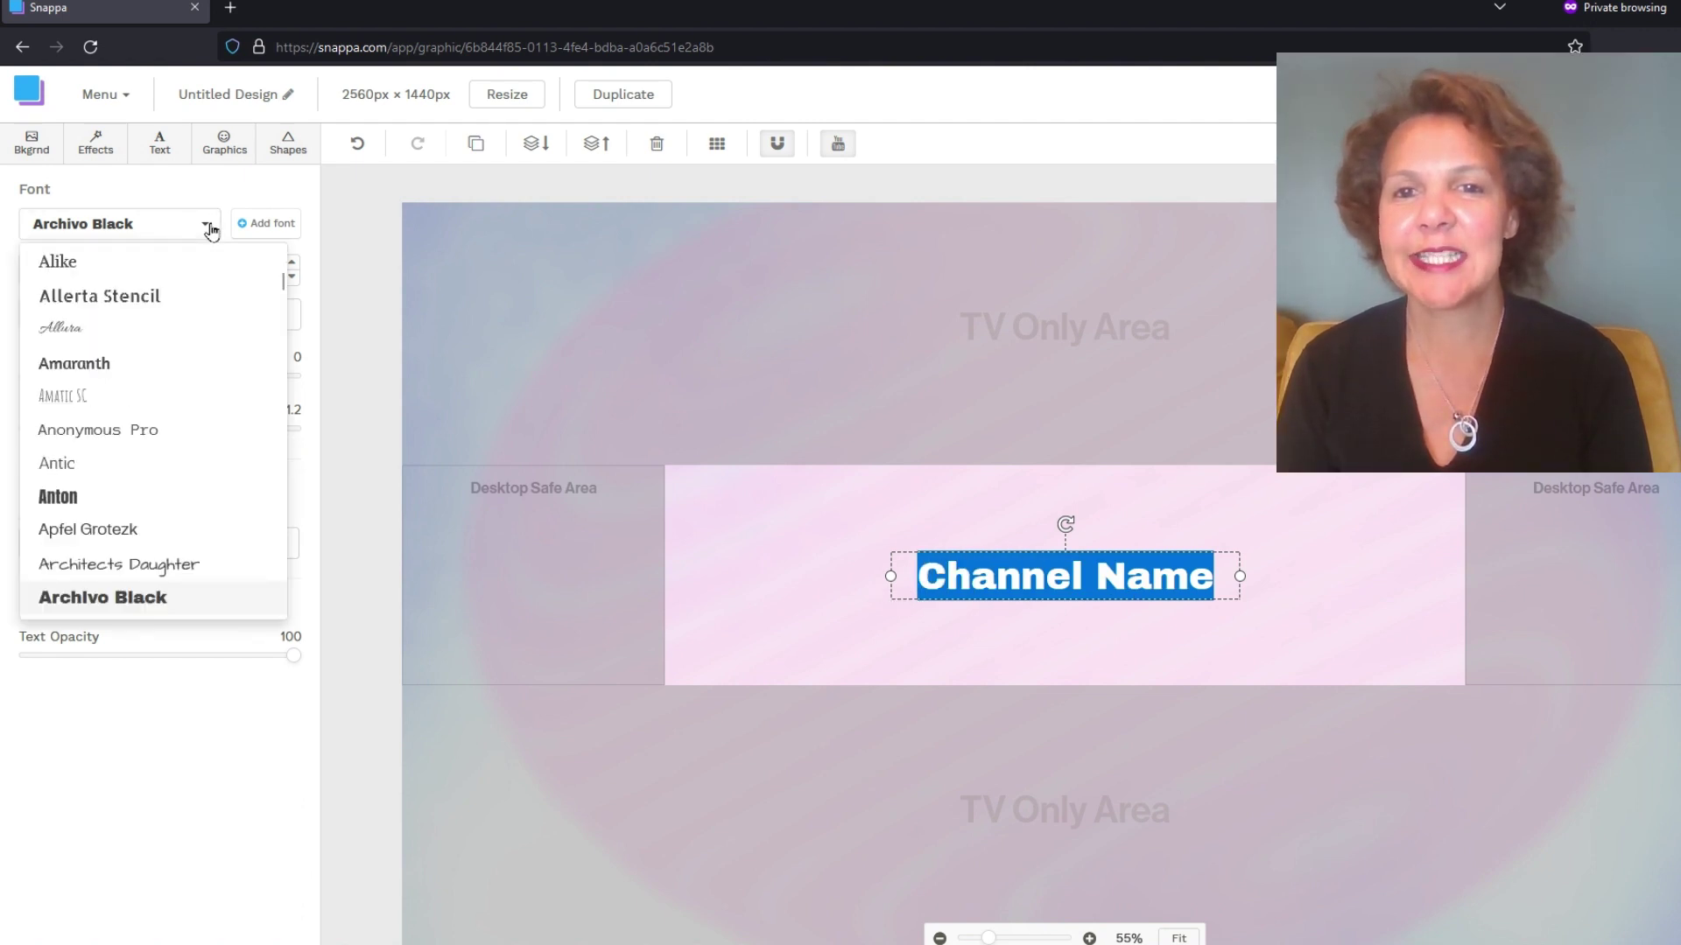
left_click(123, 497)
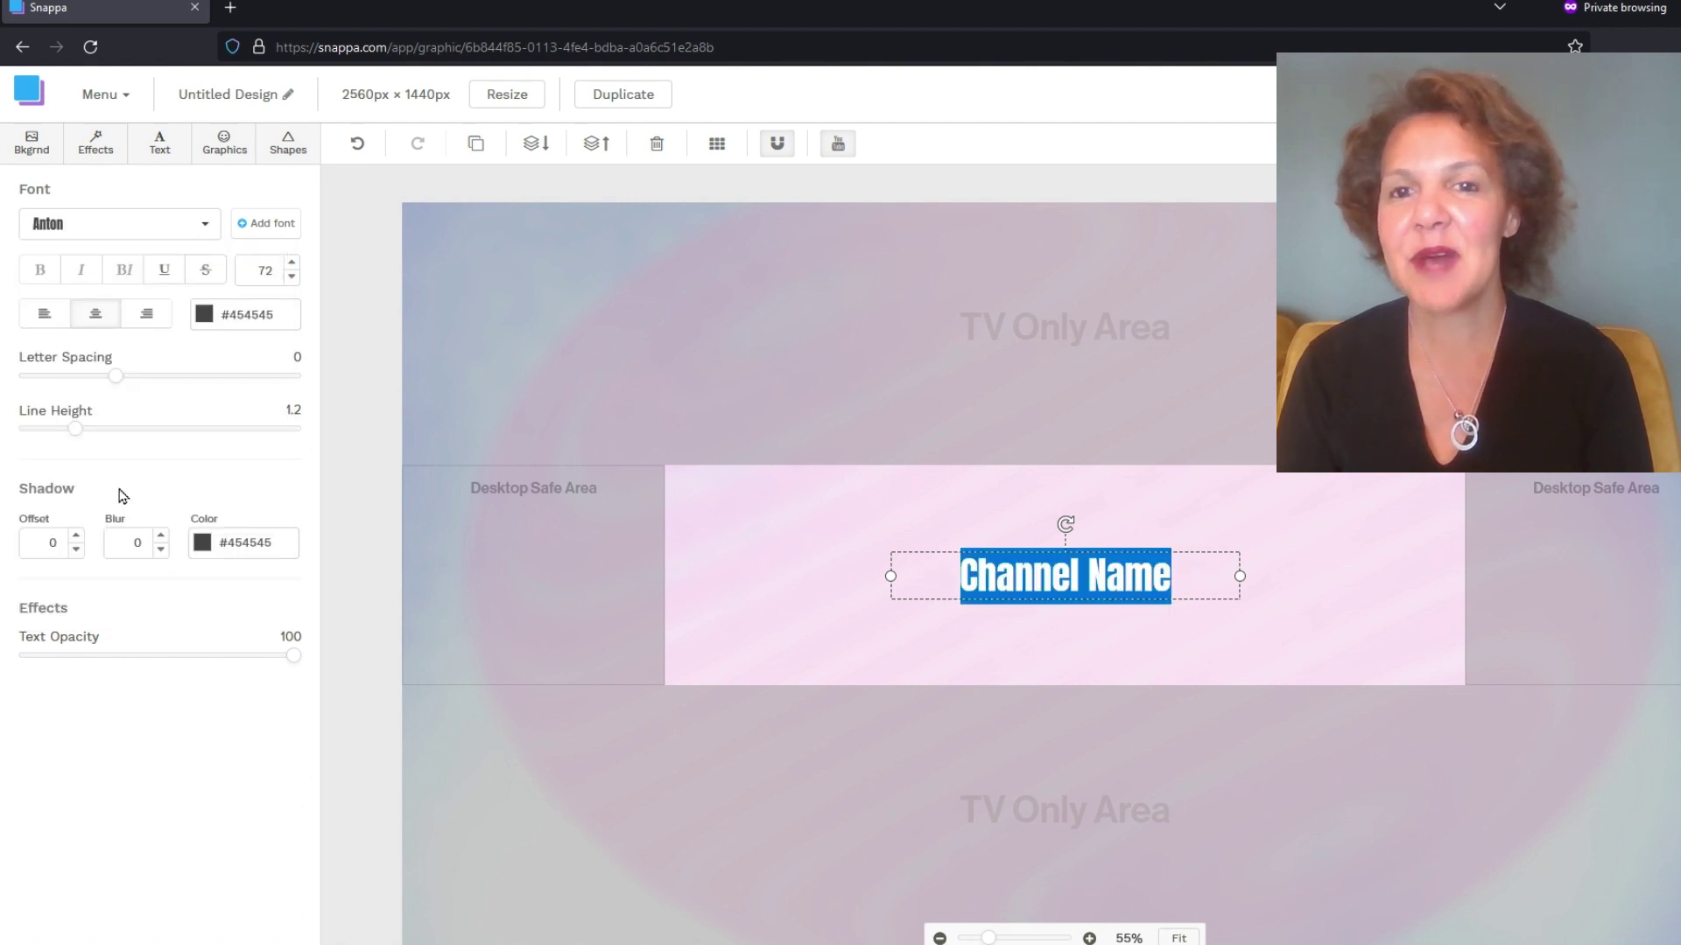
left_click(206, 317)
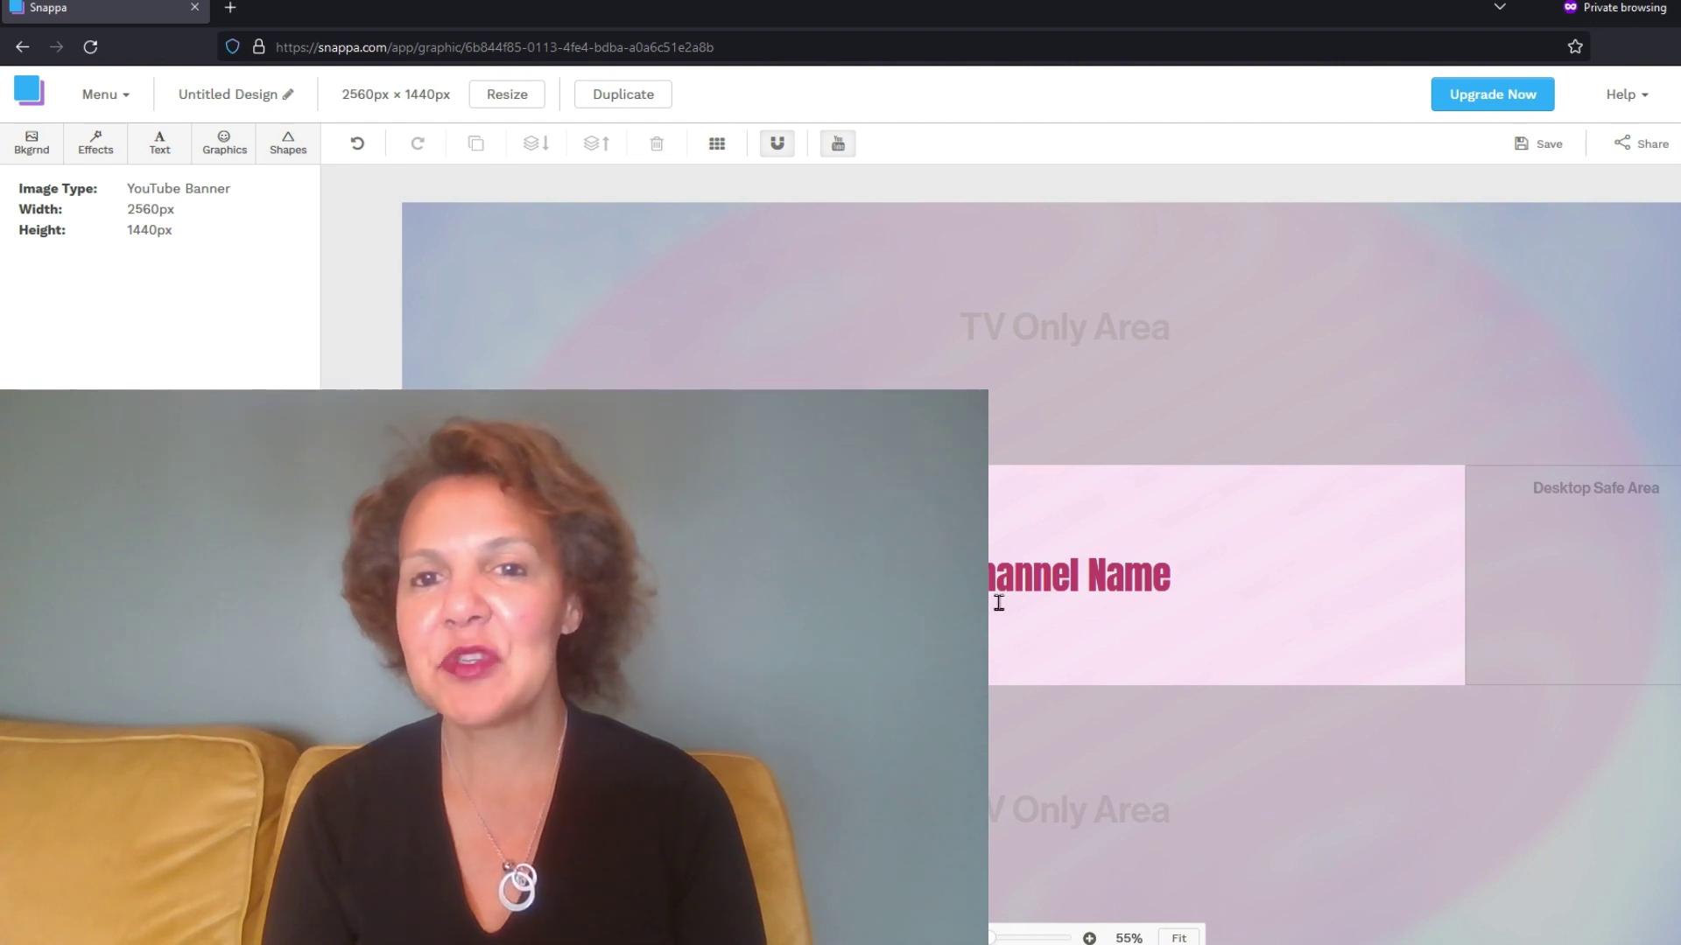
left_click_drag(1027, 575, 815, 515)
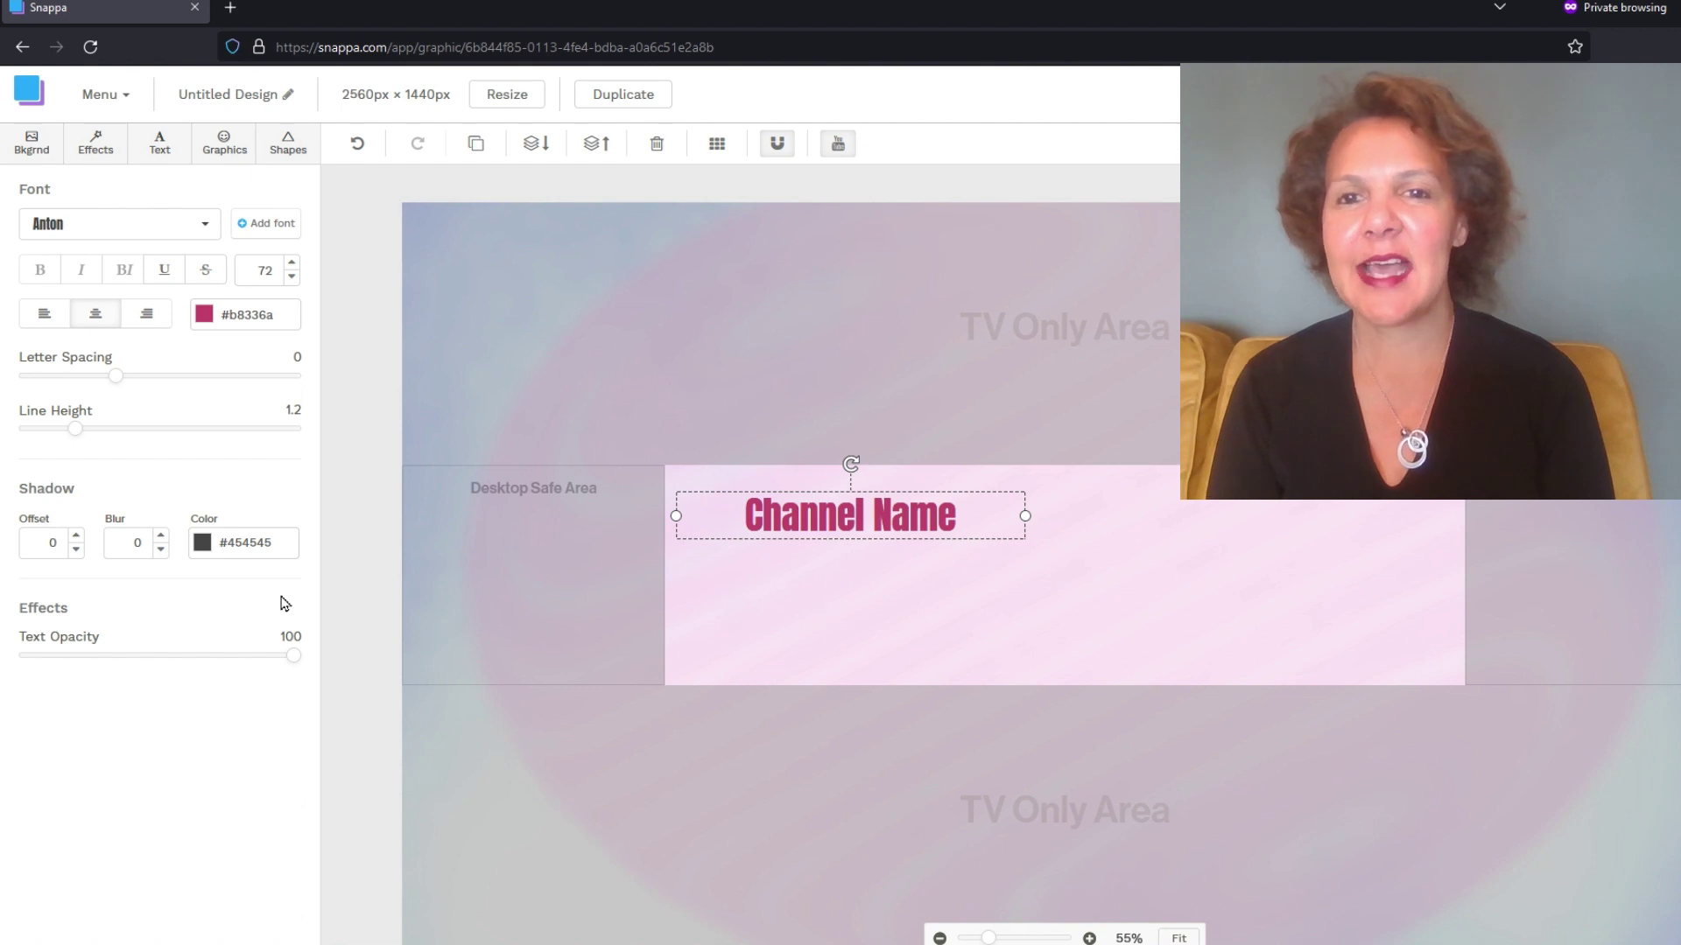
- Search the icon library for "toolbox" and browse the matching icons
left_click(224, 142)
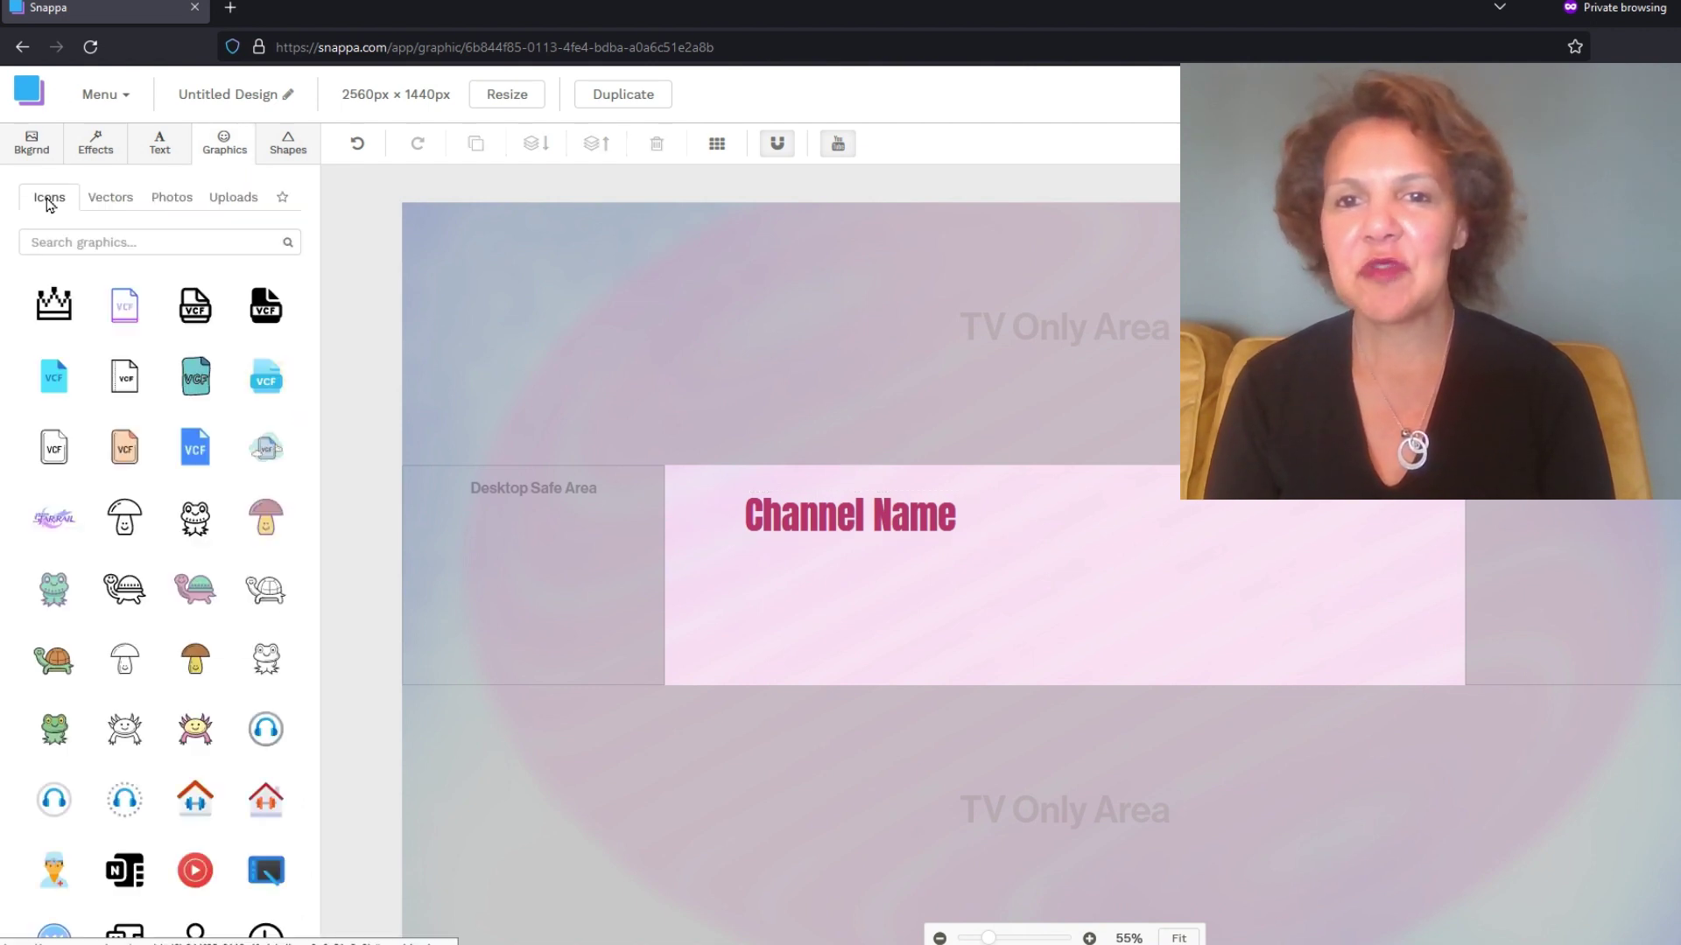
left_click(92, 240)
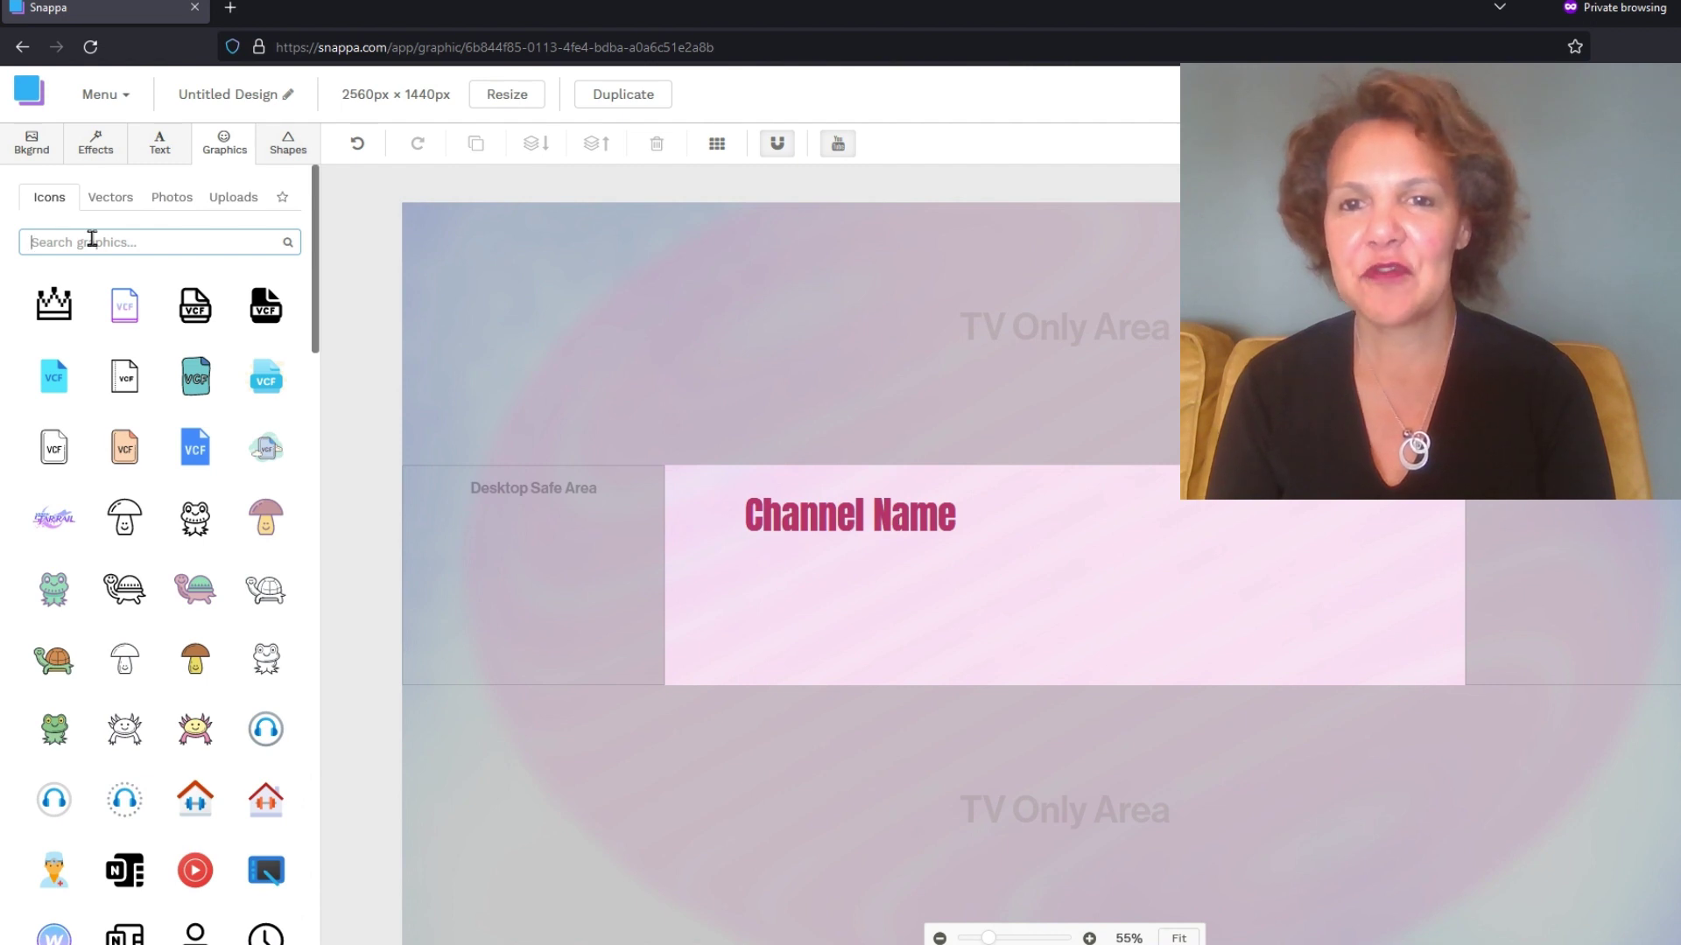
type("toolbox")
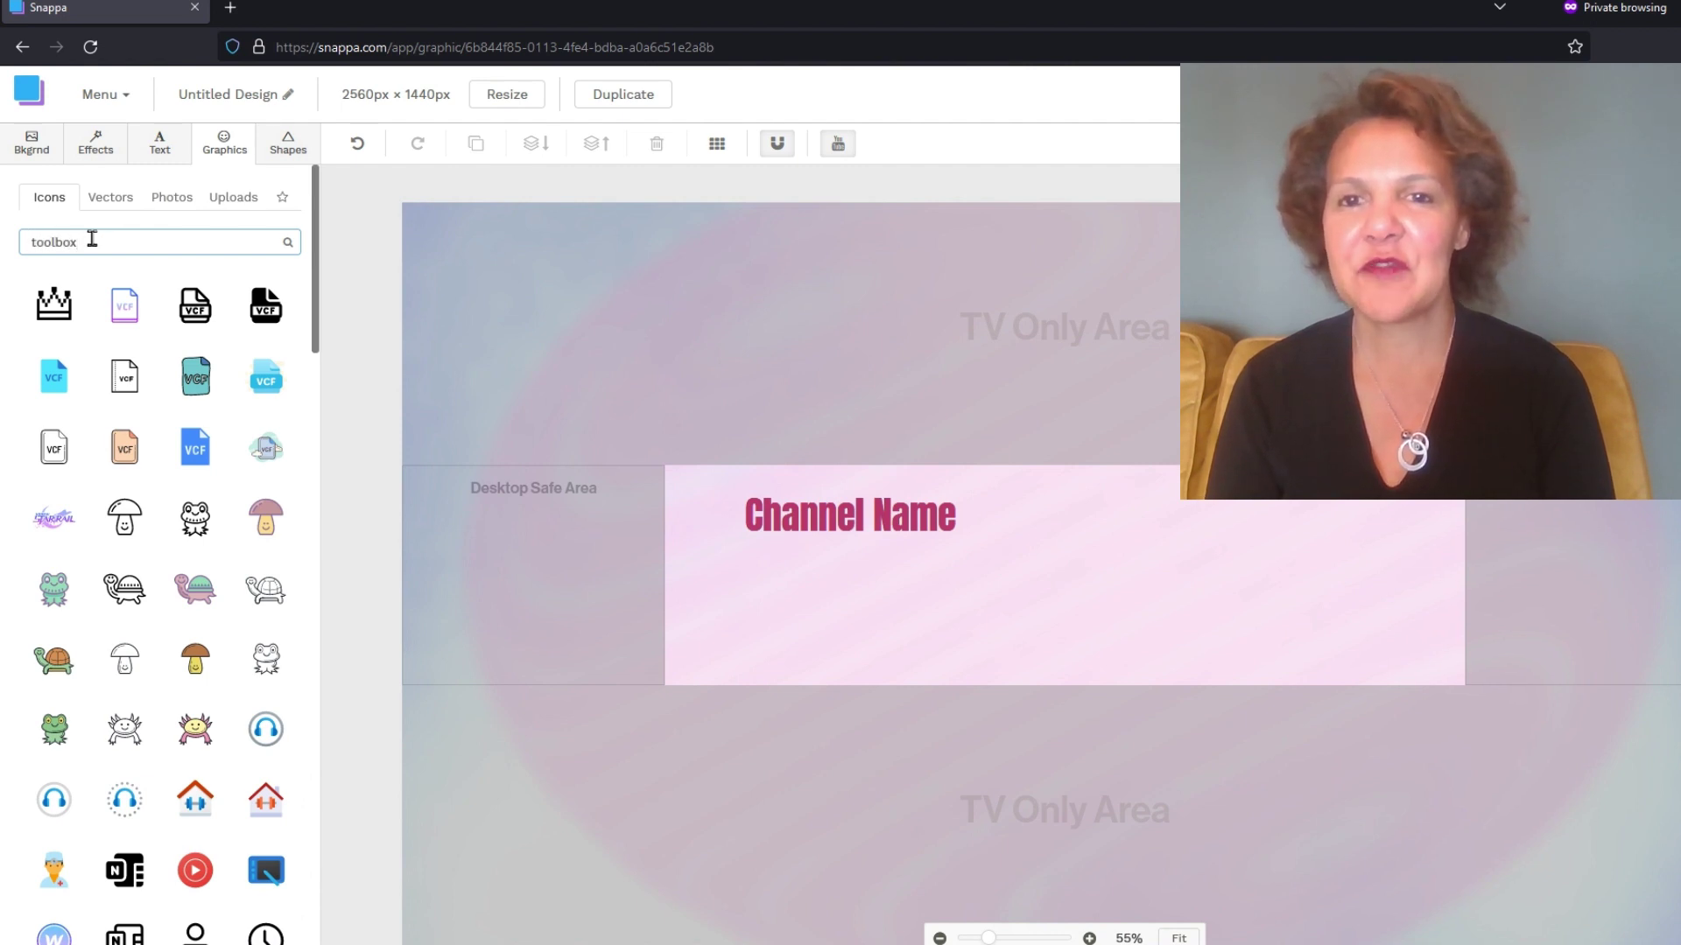
left_click(290, 242)
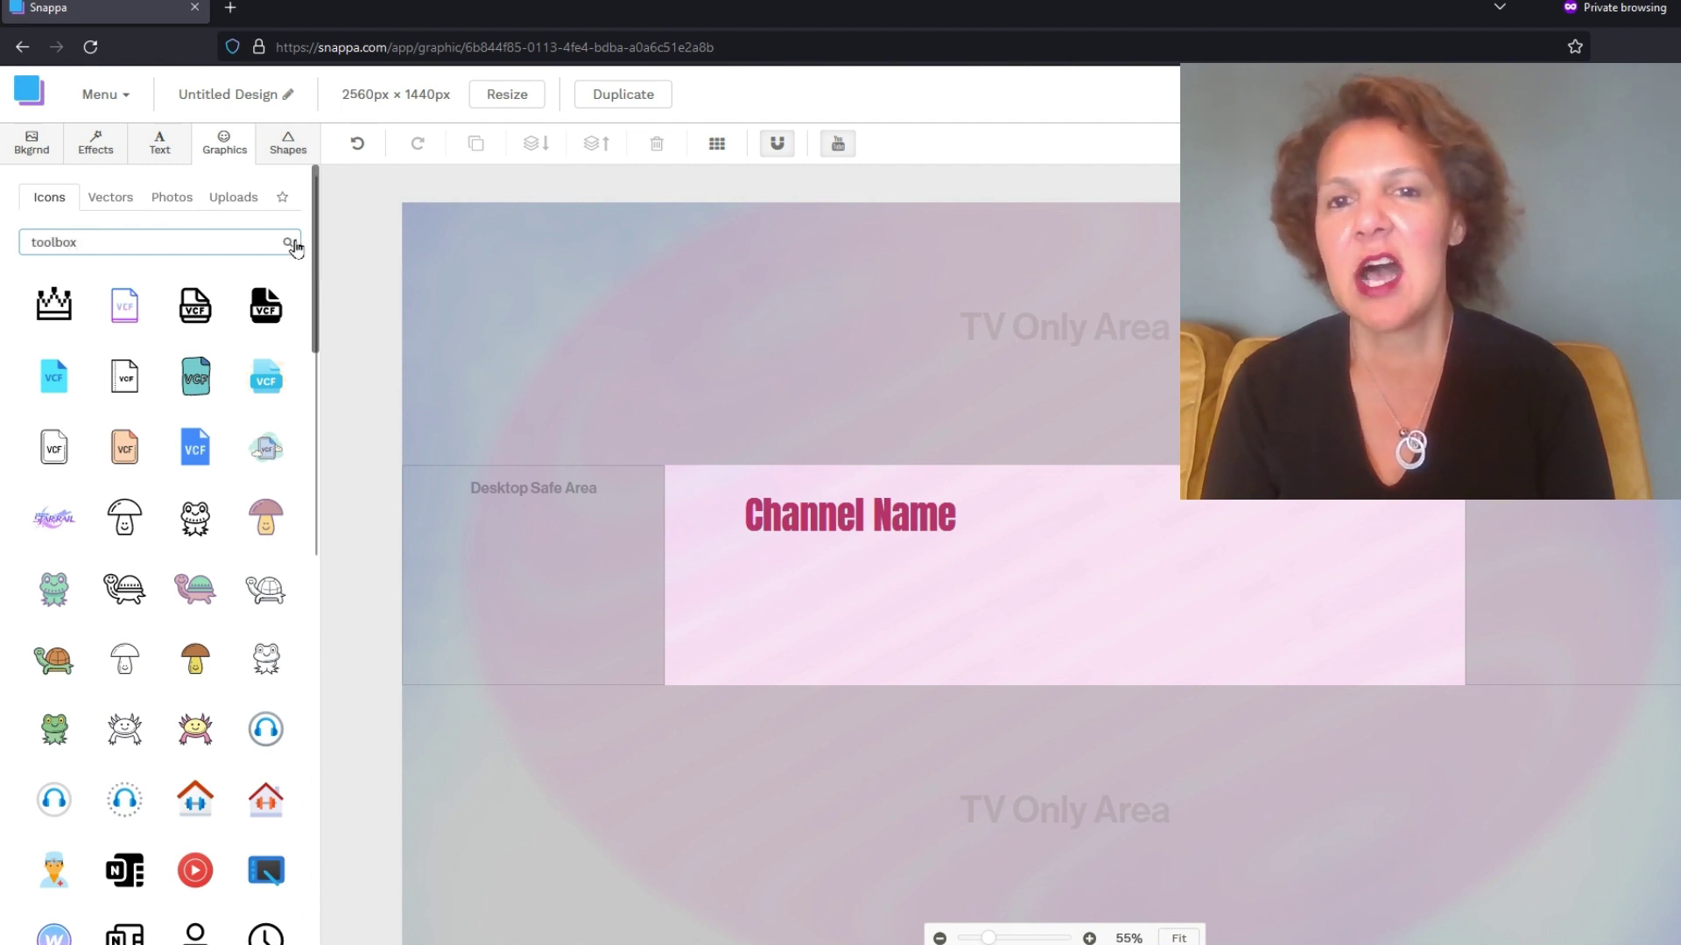
left_click(290, 243)
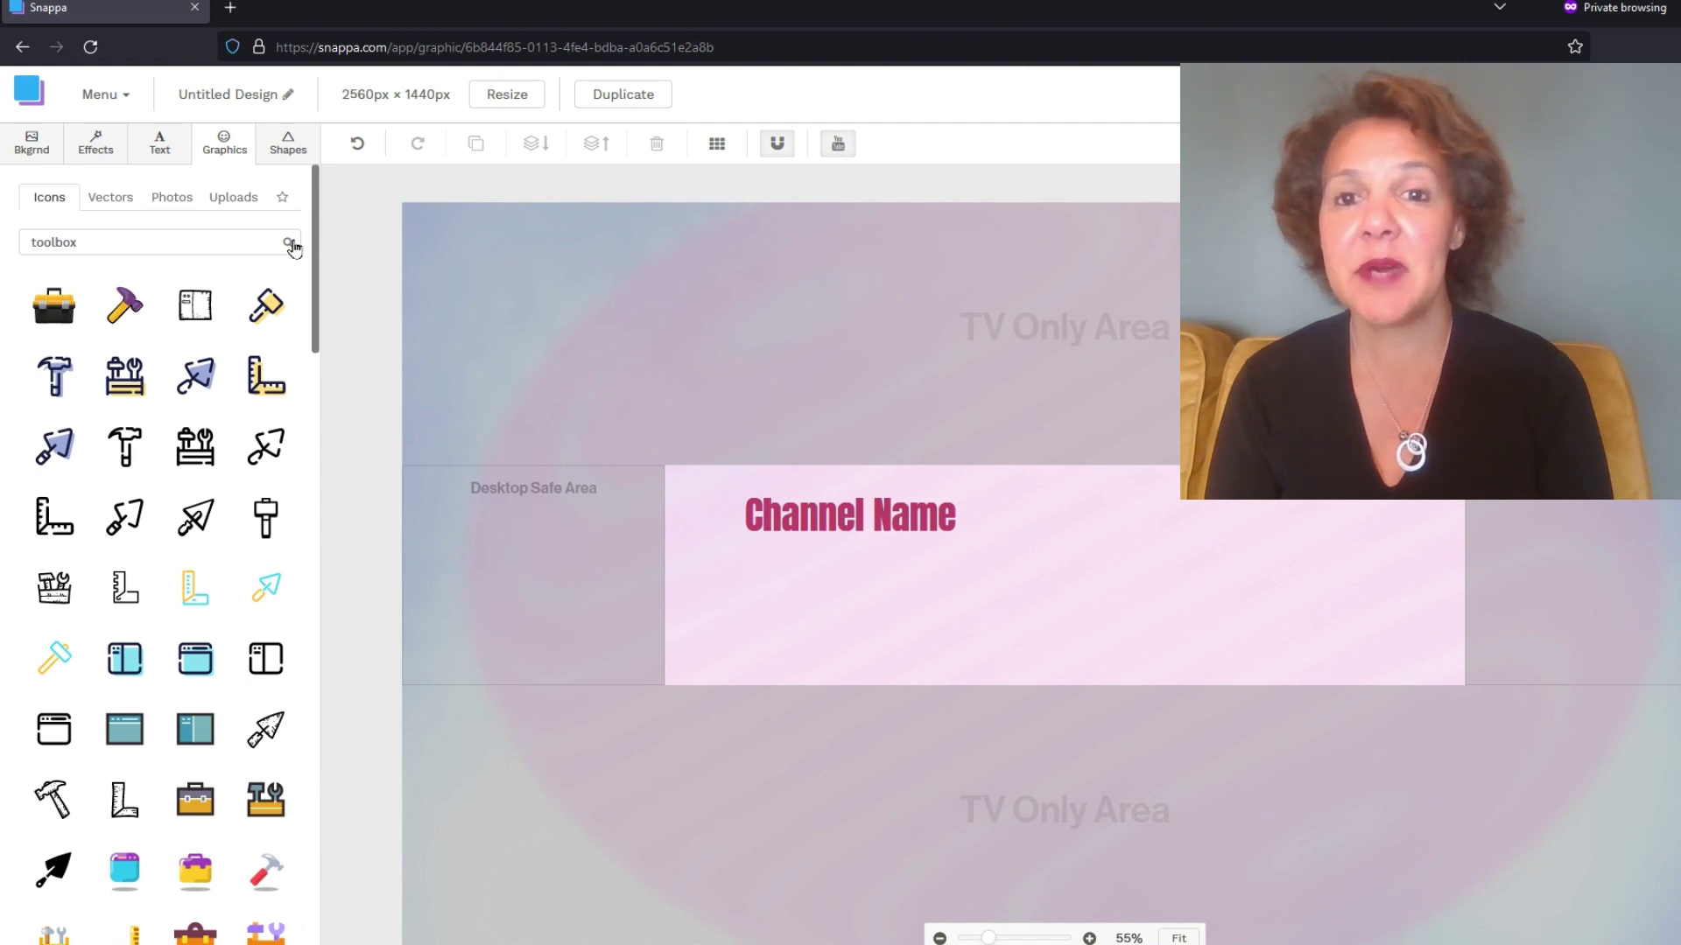
left_click_drag(321, 264, 297, 899)
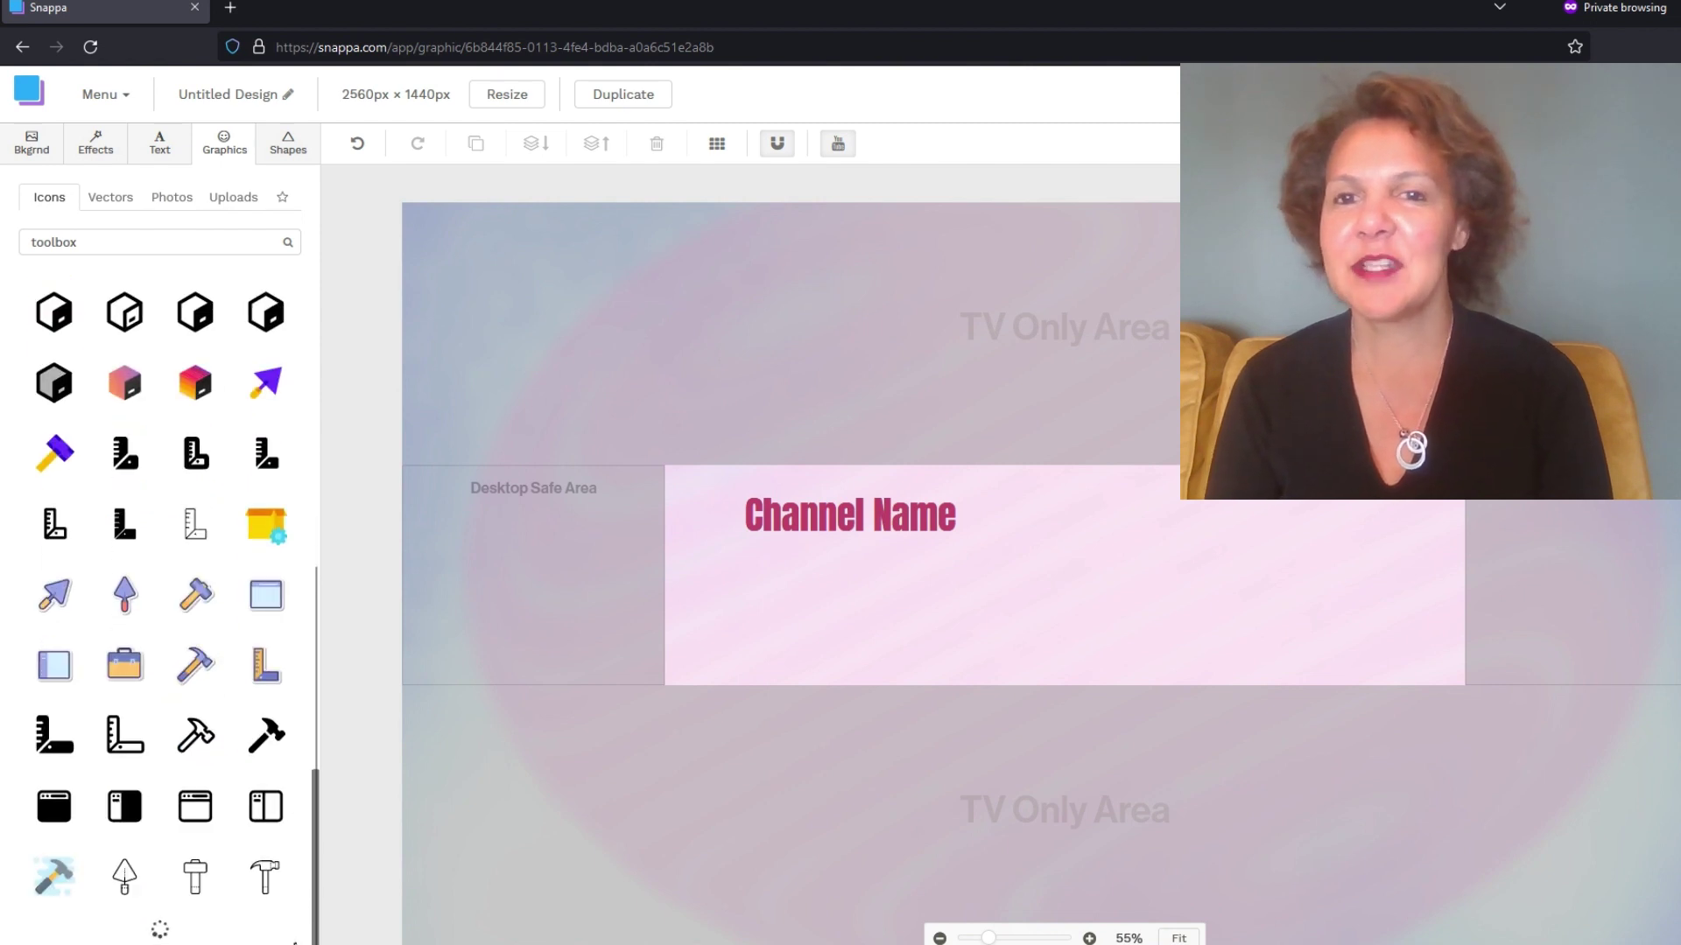
- Search the icons for "arrows" and add the purple round icon with the yellow arrow pointing down-right to the banner
left_click(223, 234)
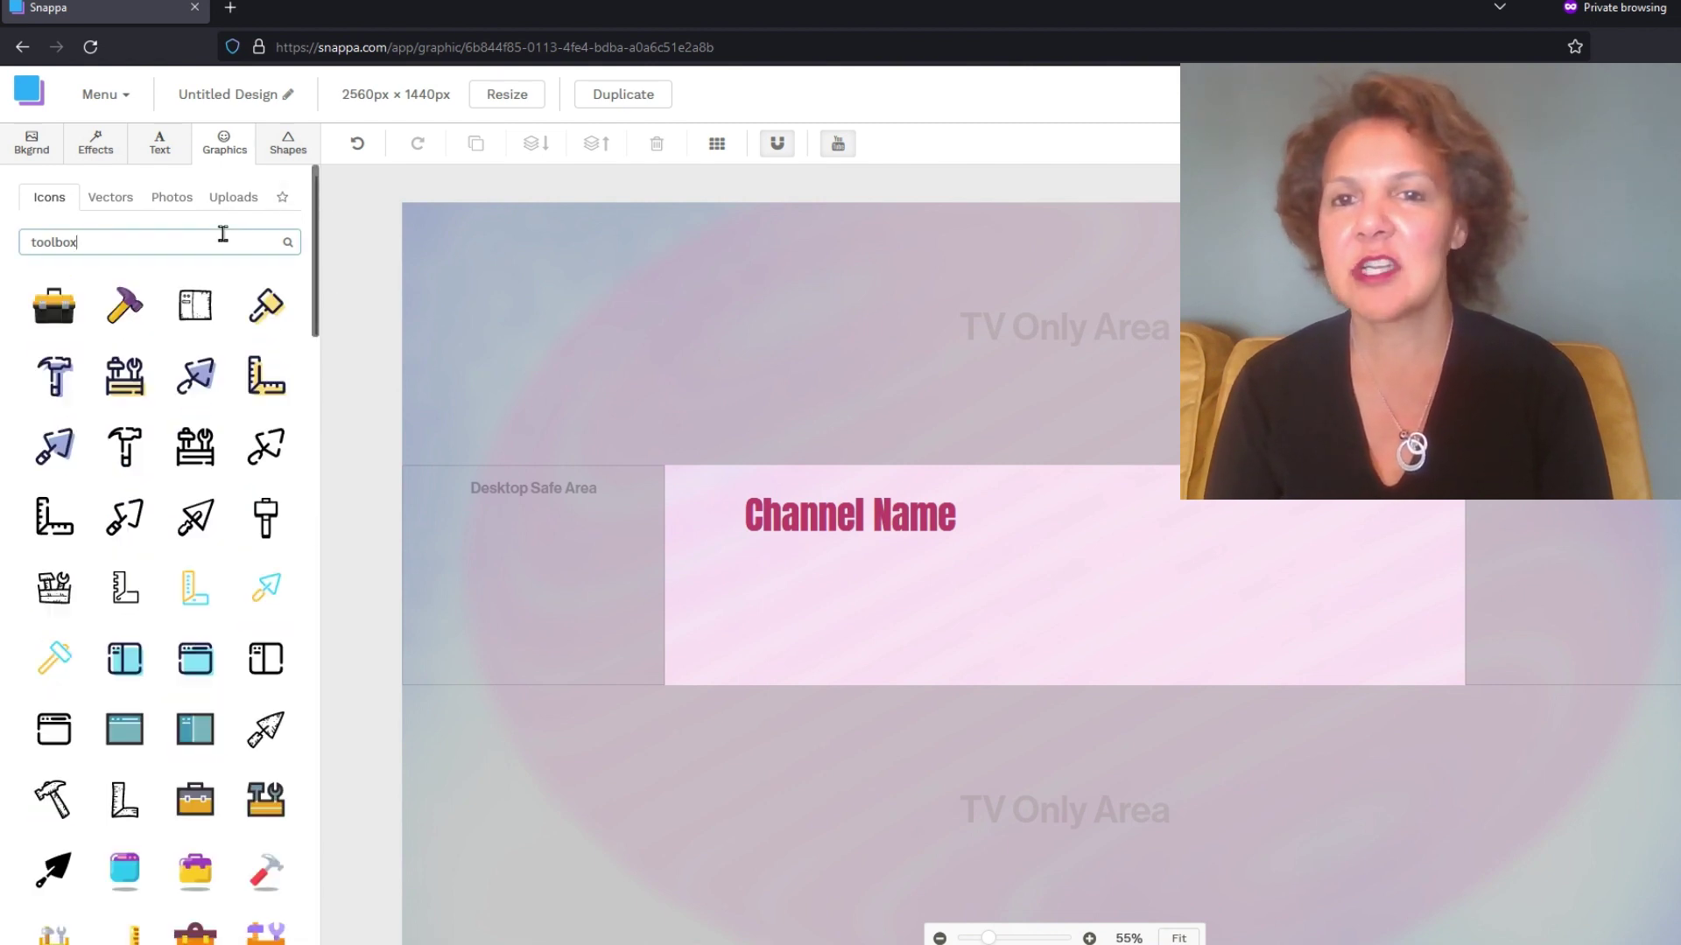
key("BackSpace")
type("arr")
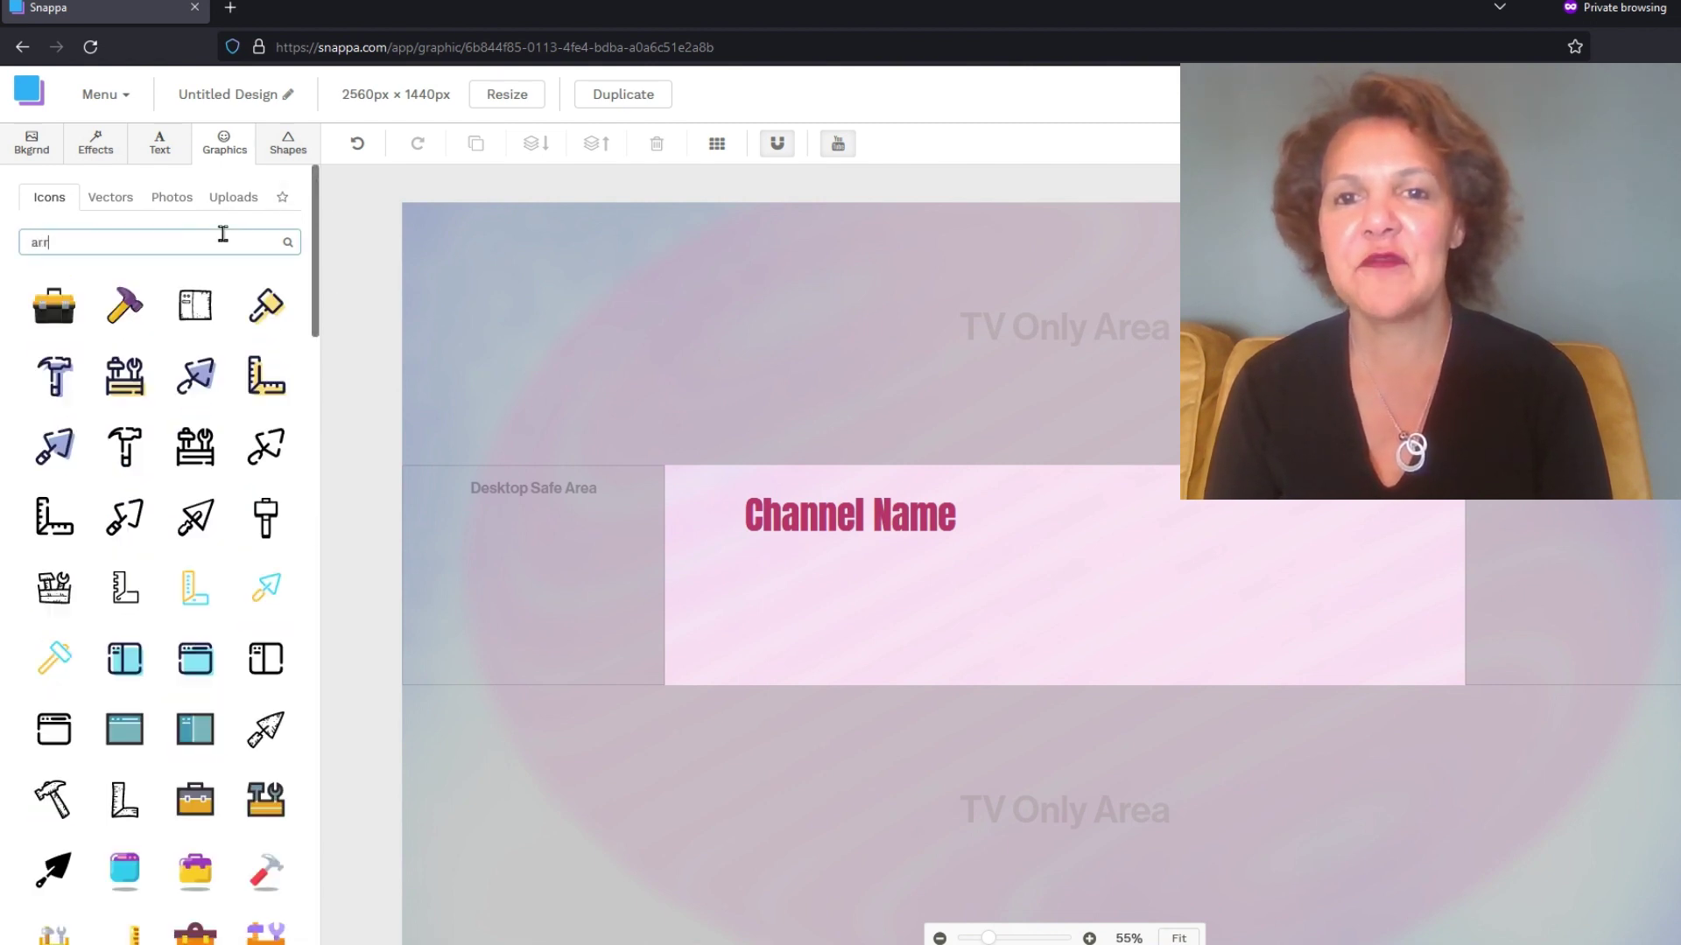
type("ows")
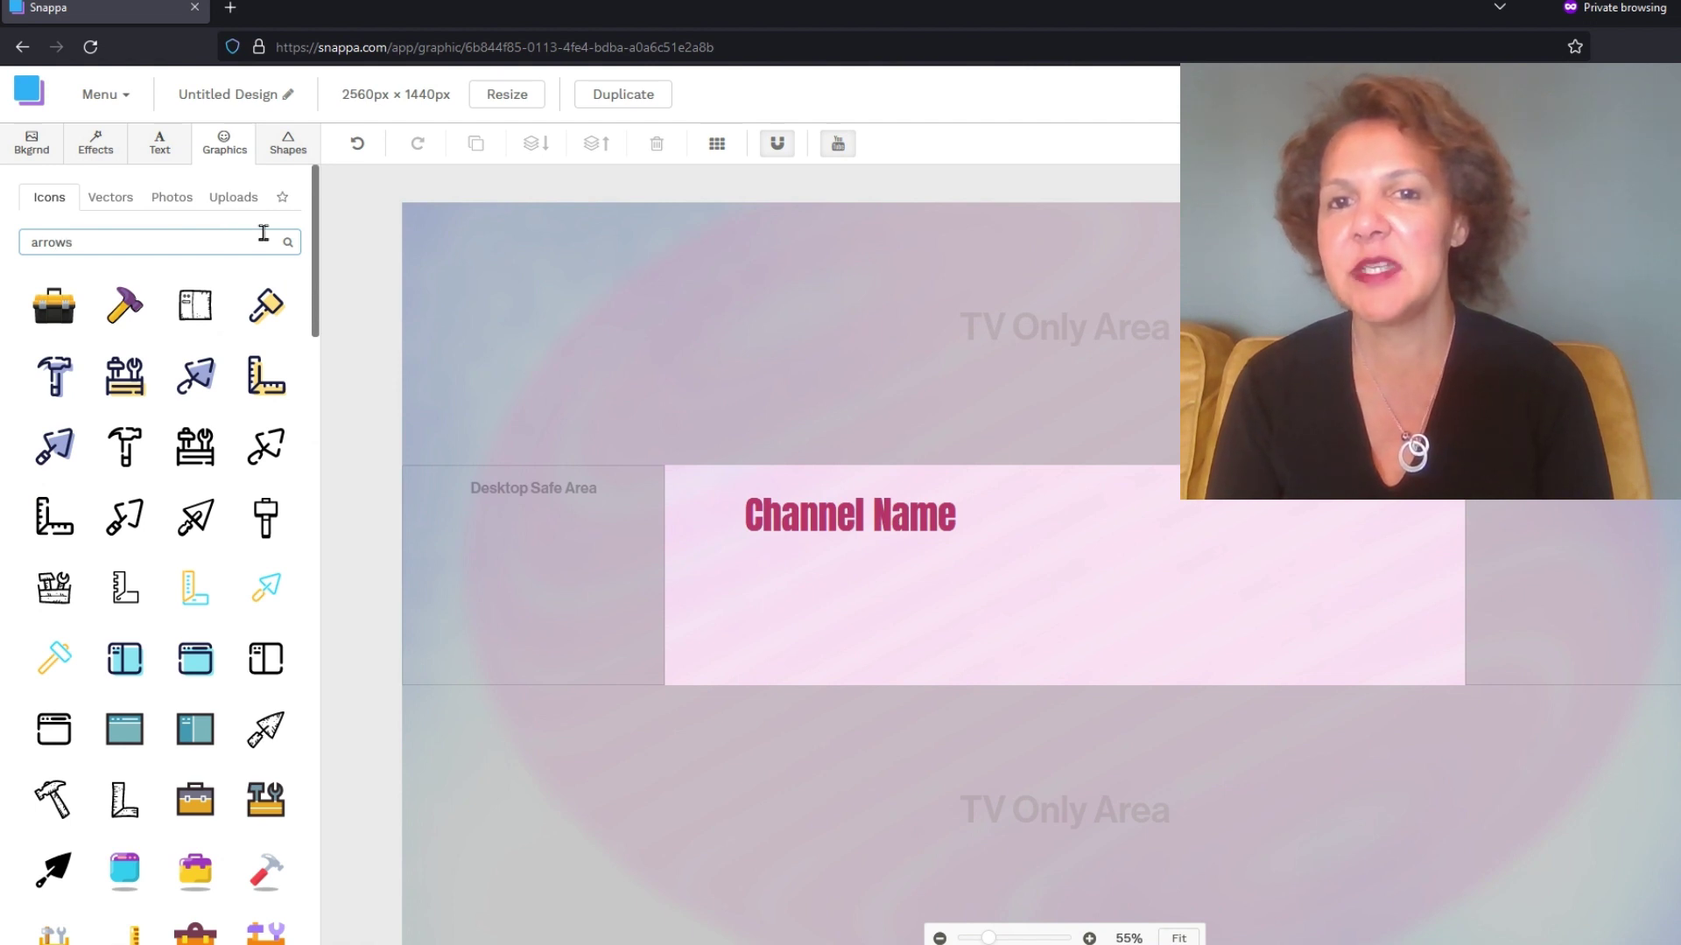
left_click(288, 242)
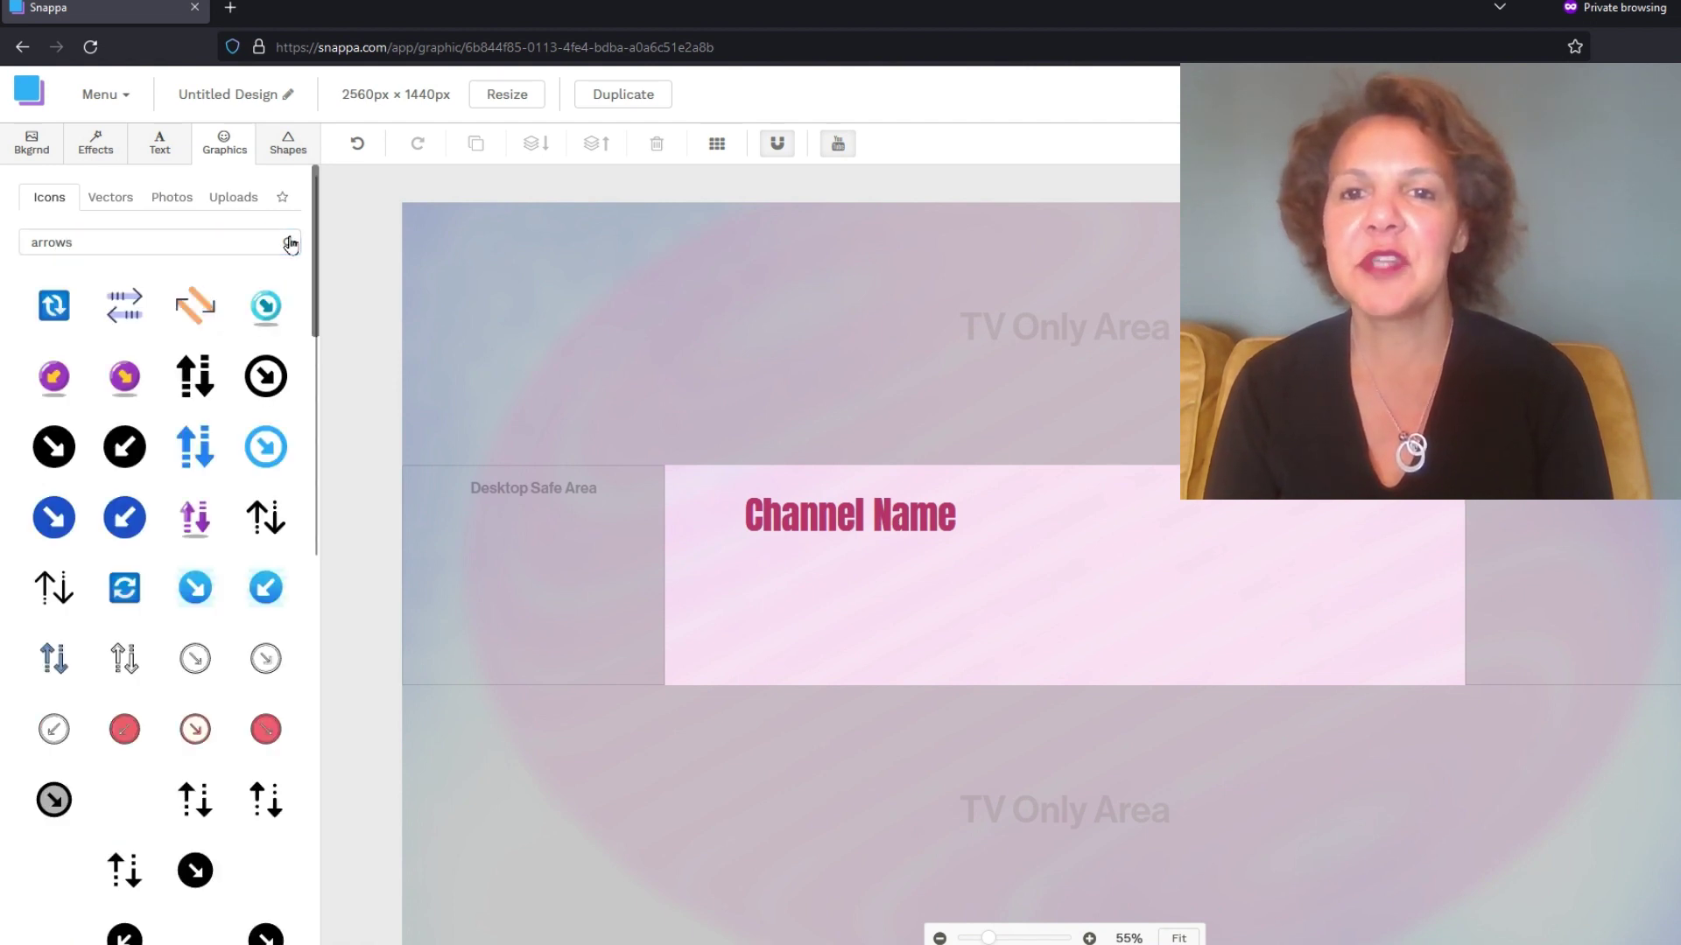
left_click(124, 378)
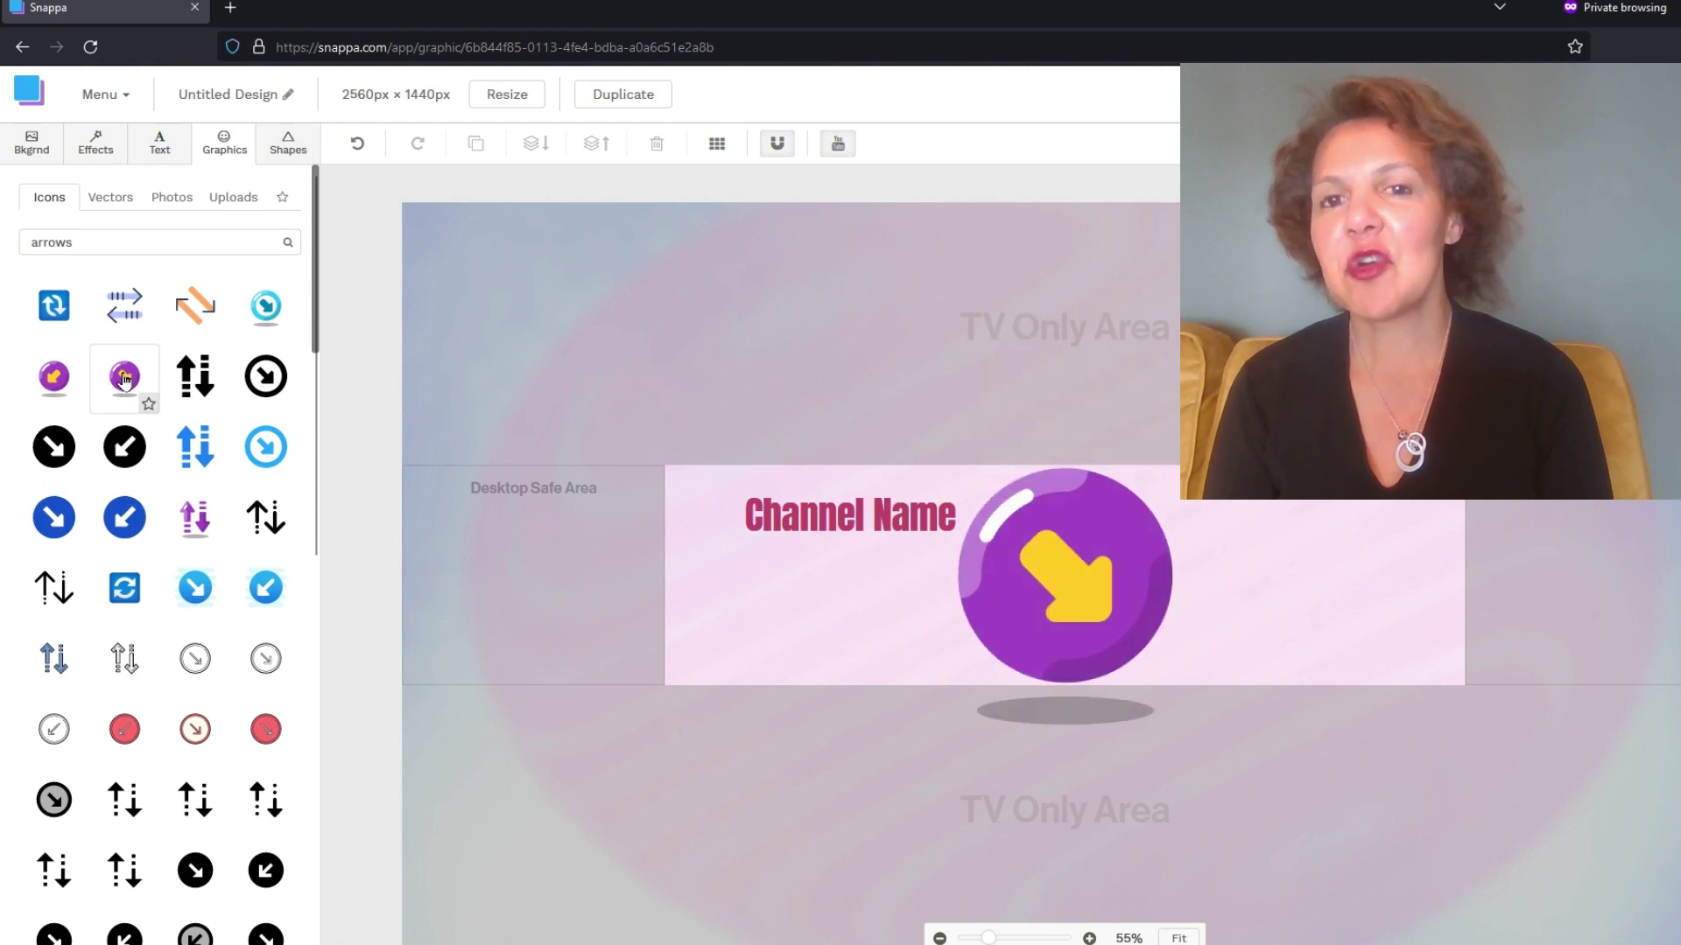
- Shrink the purple arrow icon and place it just outside the lower-right corner of the central safe area
left_click(1129, 518)
left_click_drag(1215, 426, 1527, 632)
left_click(1325, 646)
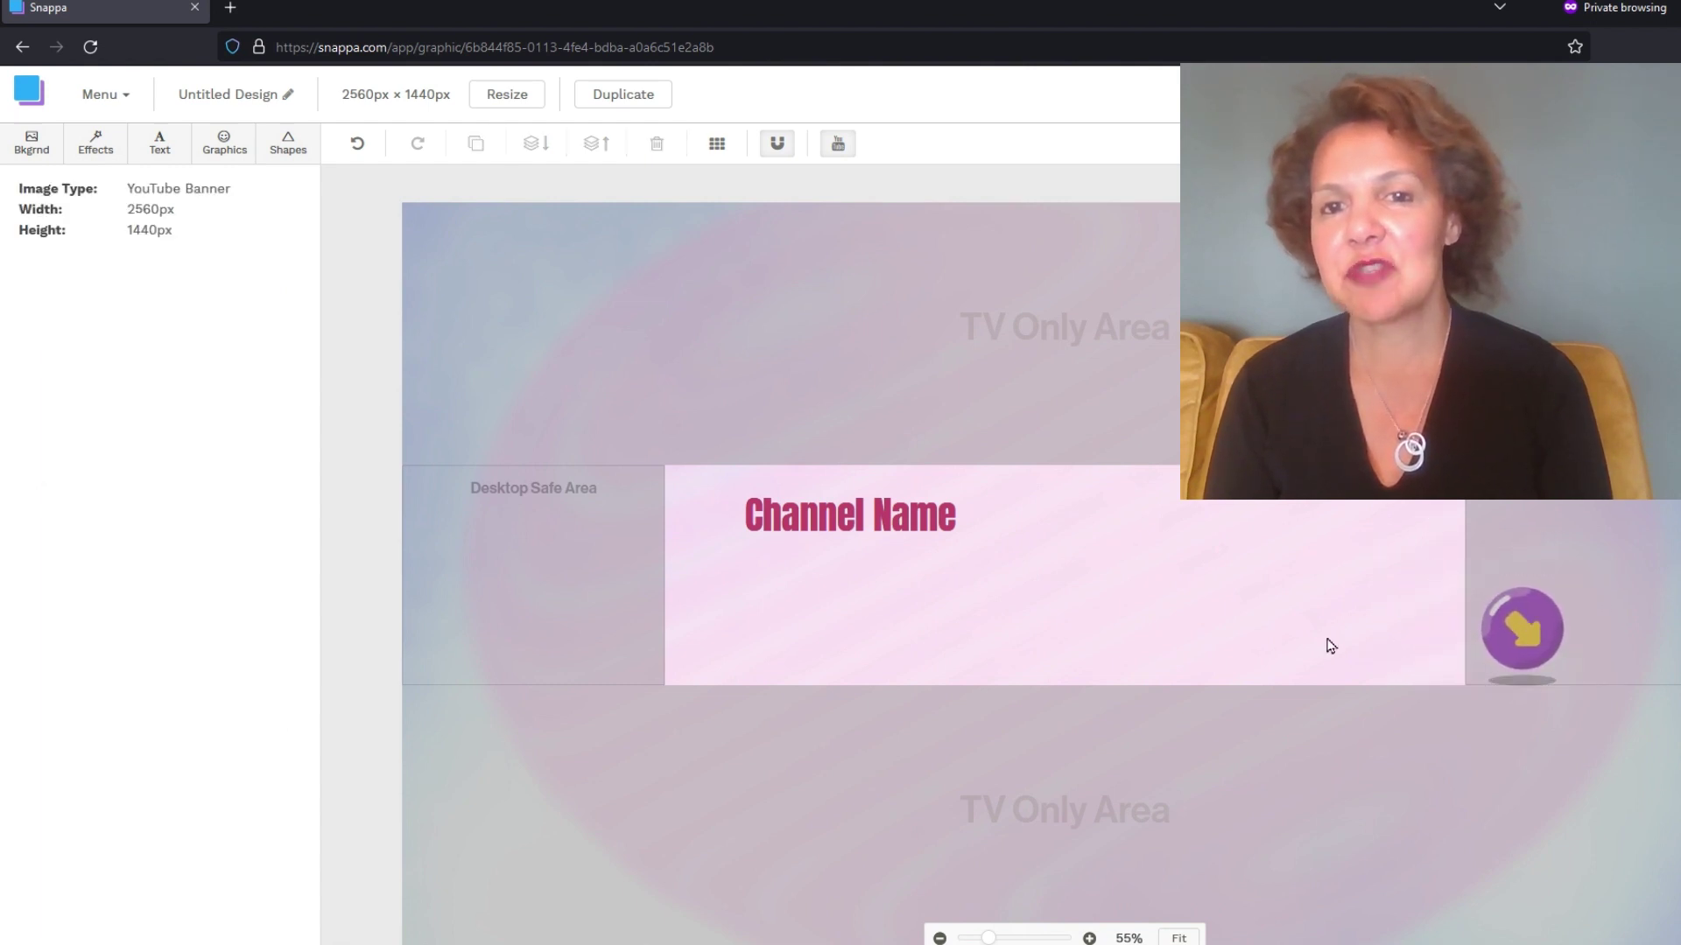
left_click(850, 515)
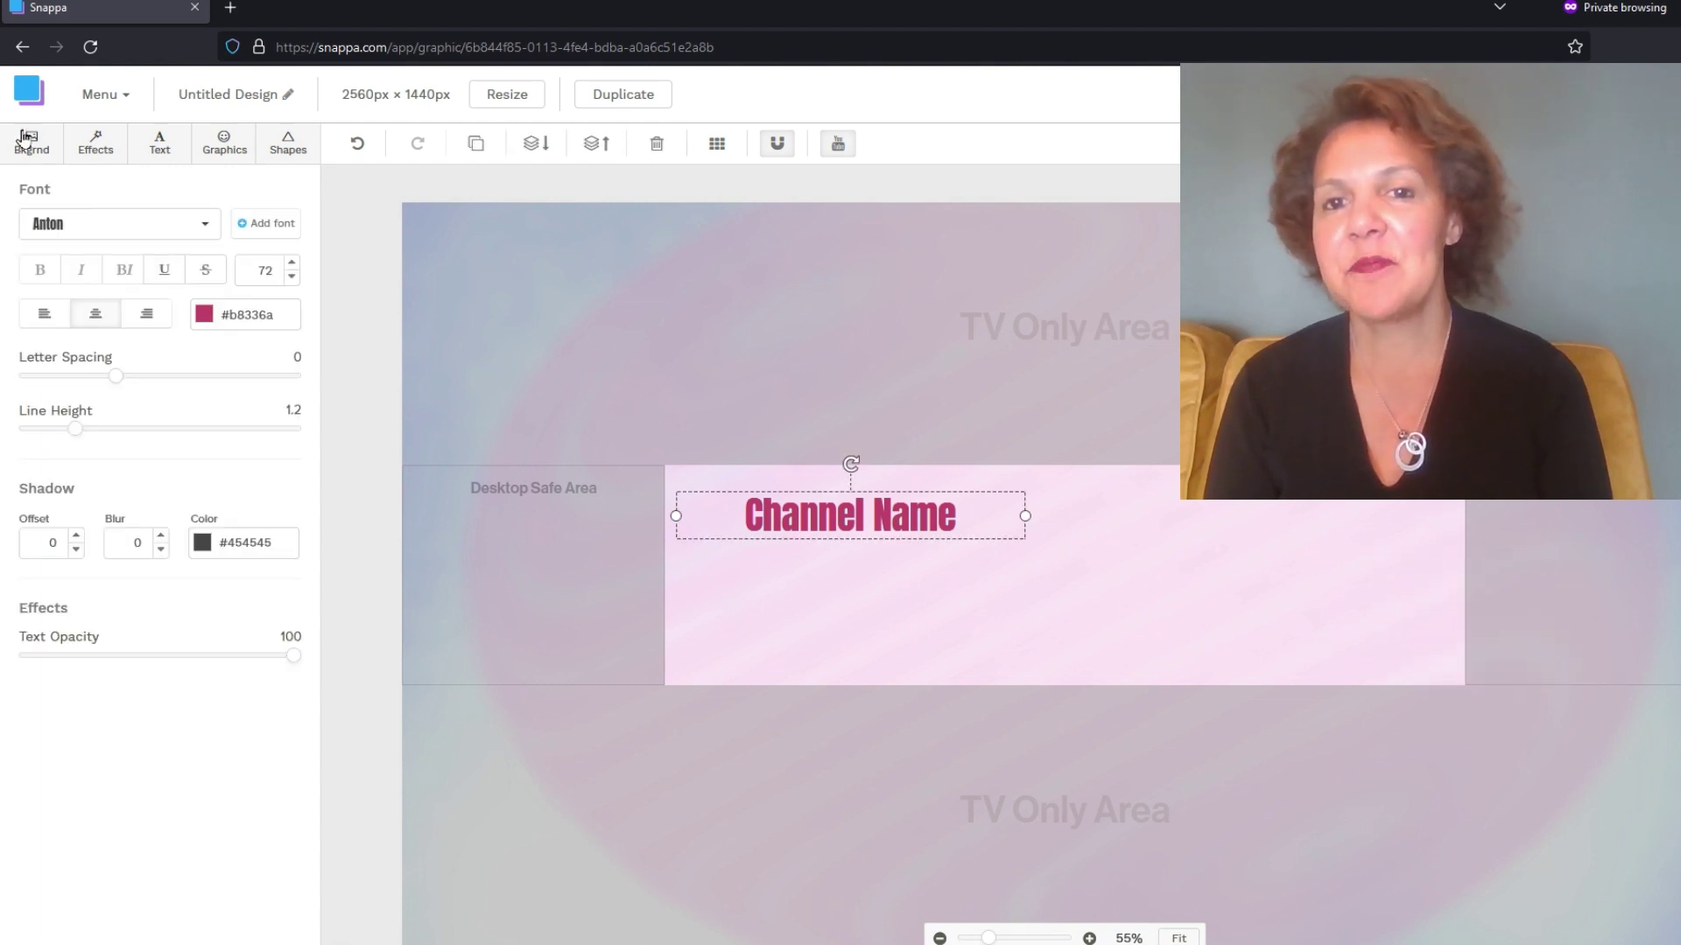
- Add the uploaded red toolbox image to the banner and shrink it to fit below the "Channel Name" heading
left_click(224, 144)
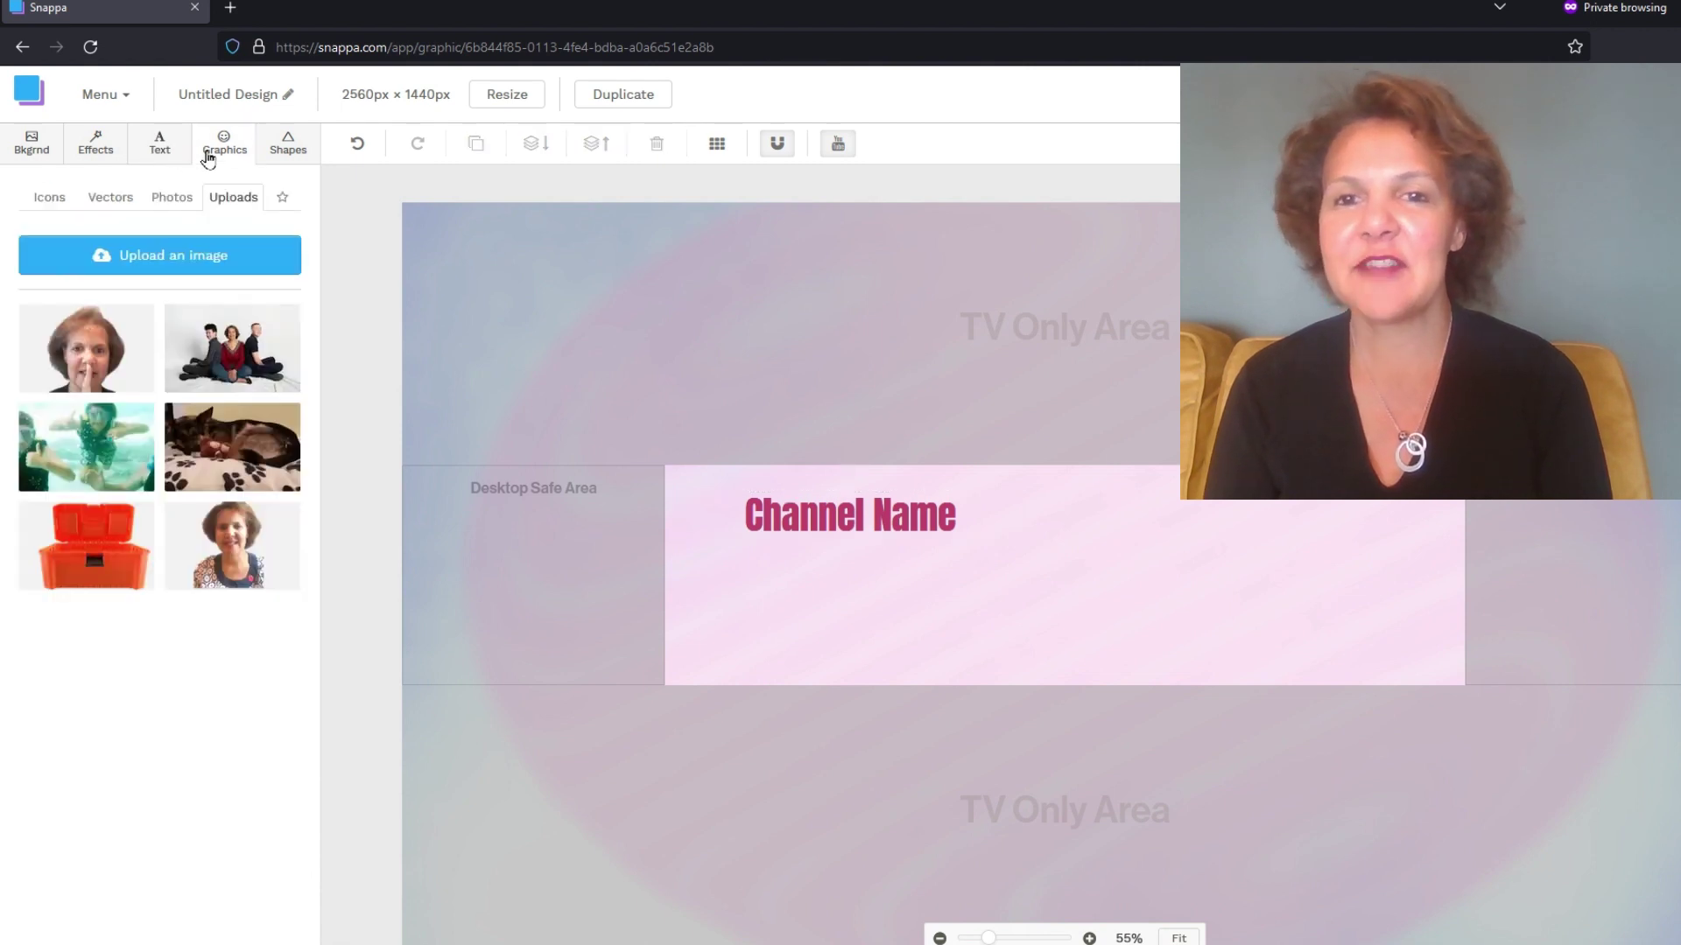
left_click(48, 199)
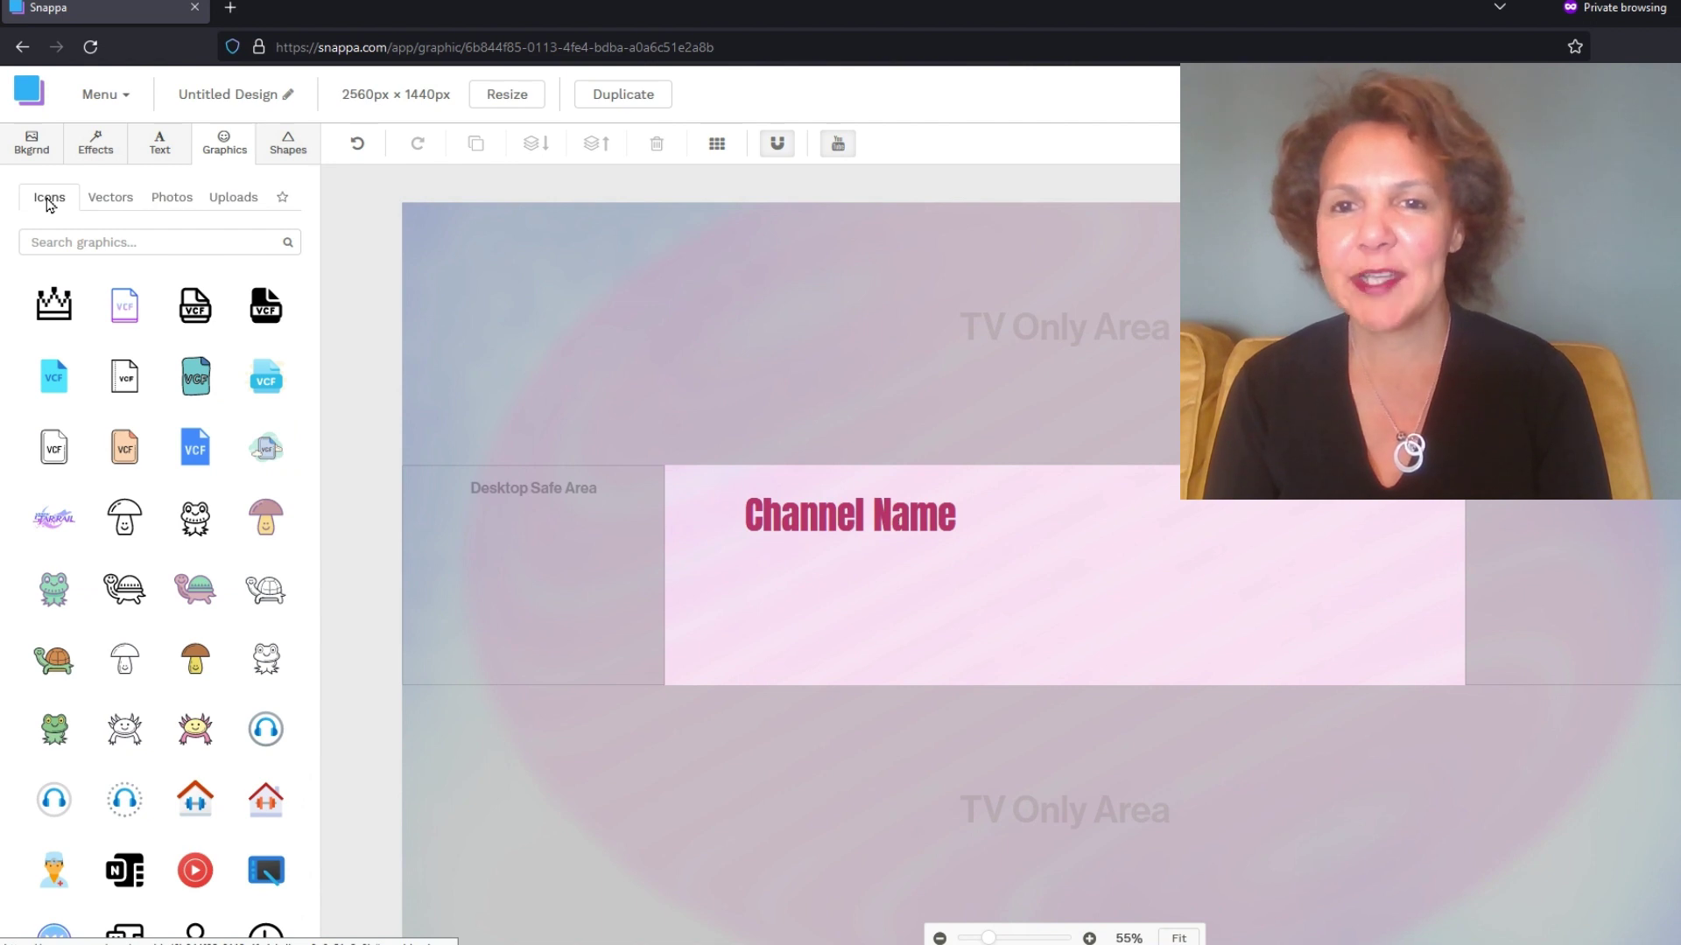
left_click(233, 197)
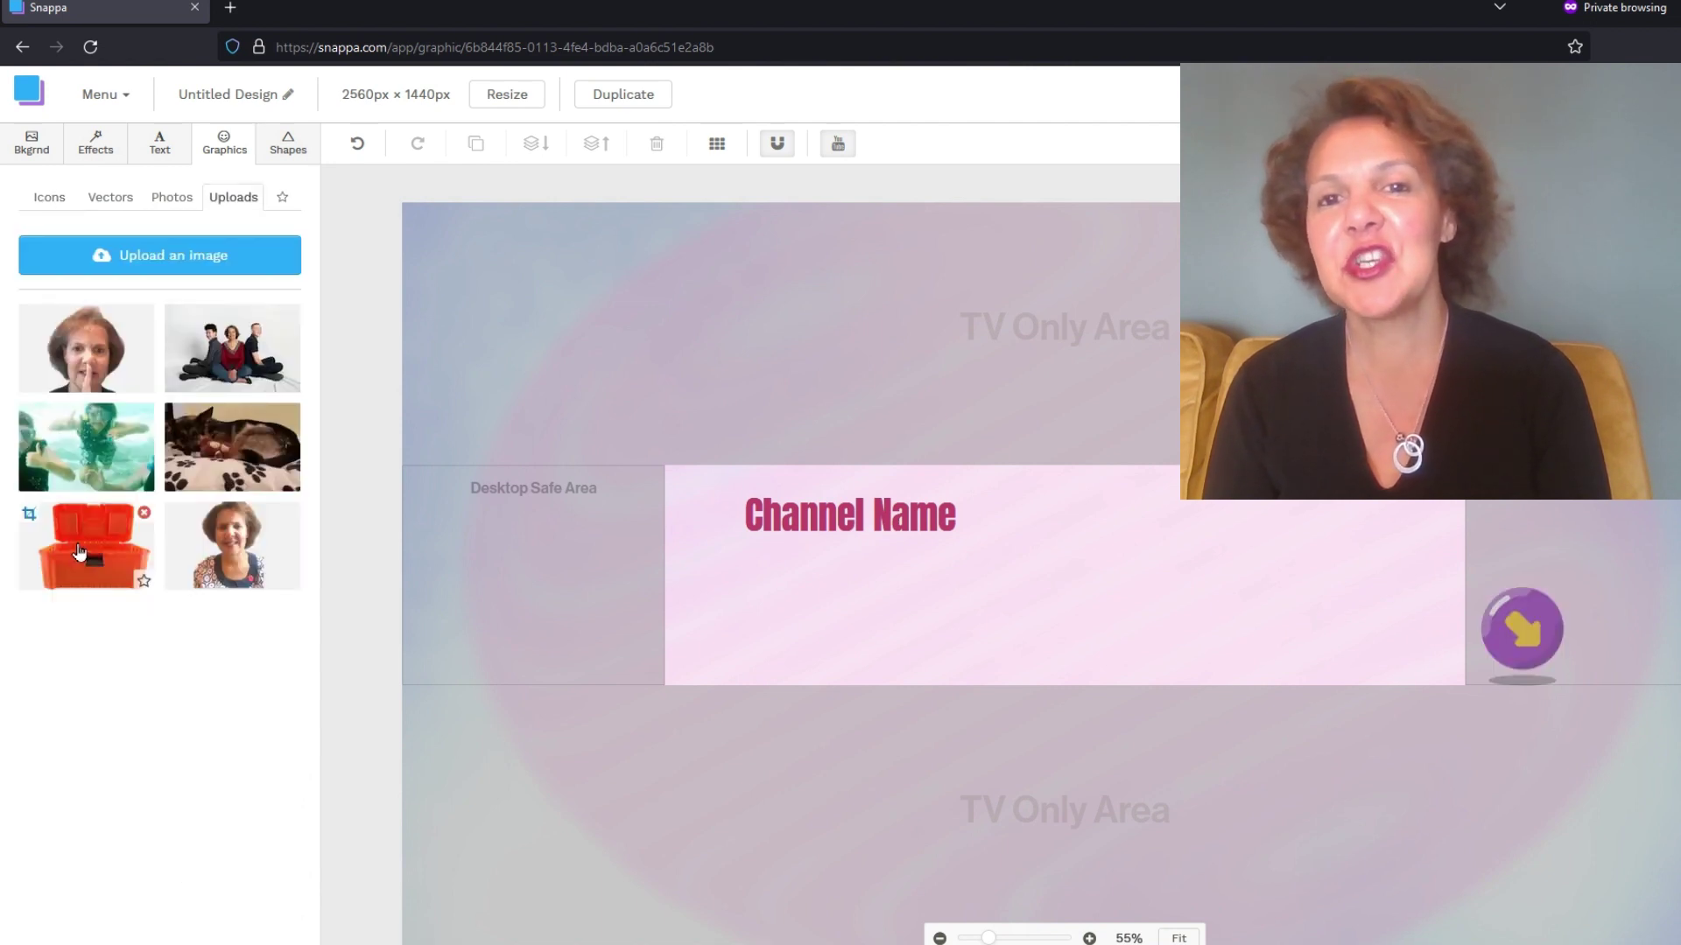
left_click(79, 551)
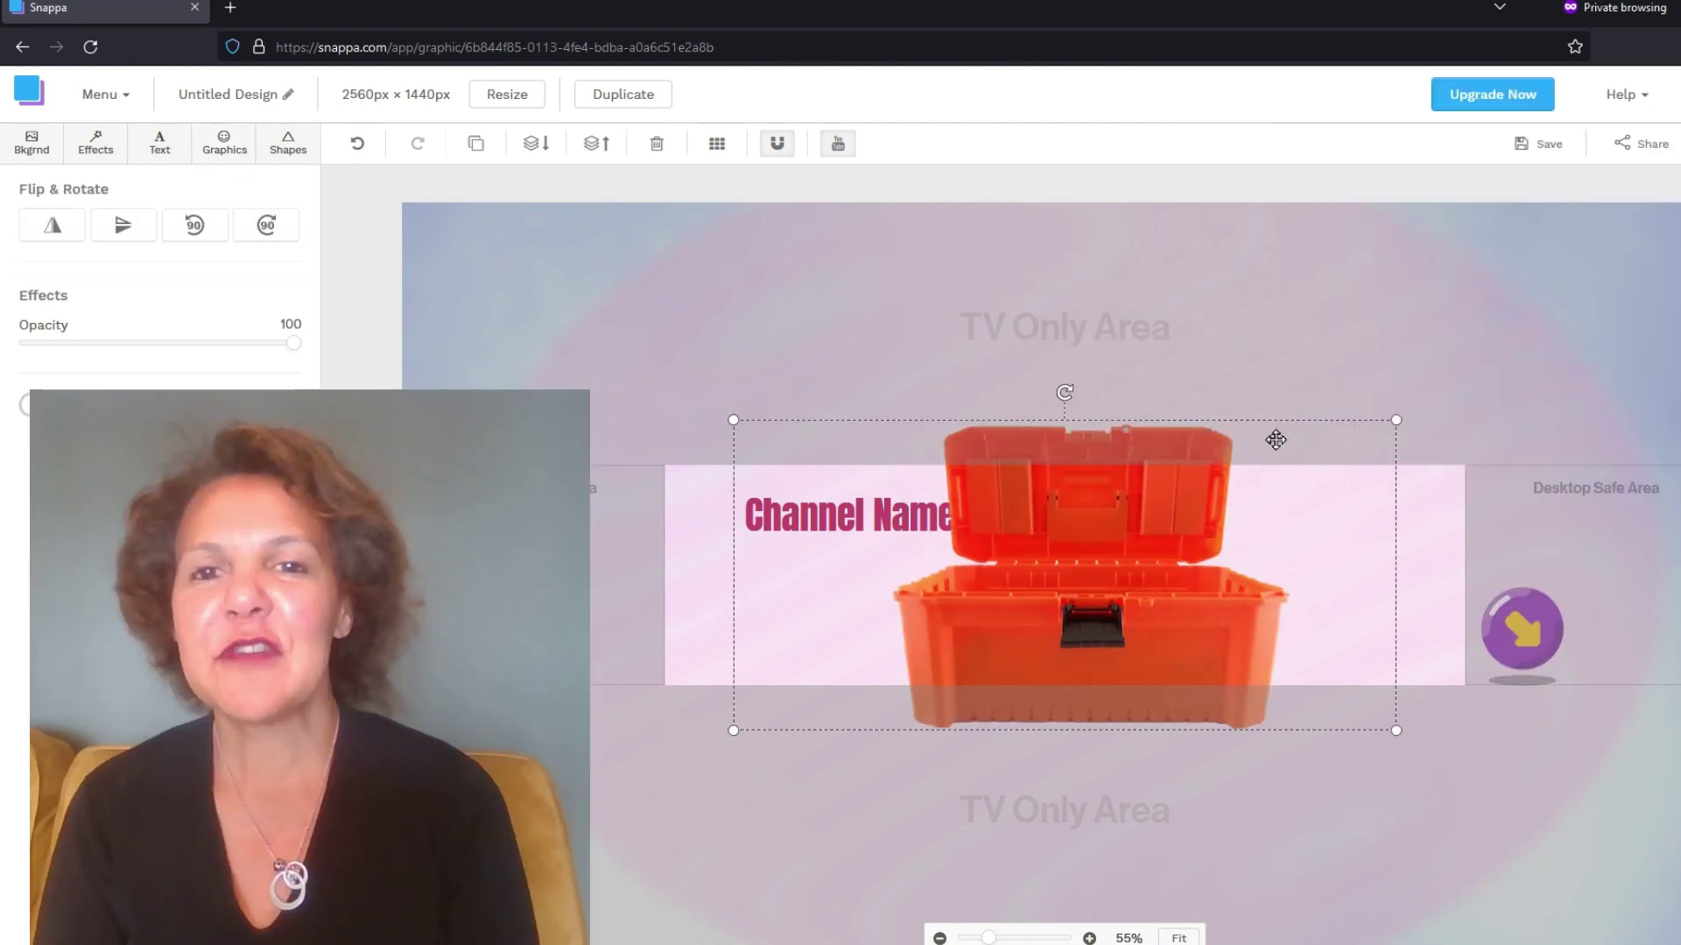
left_click_drag(1396, 420, 1103, 600)
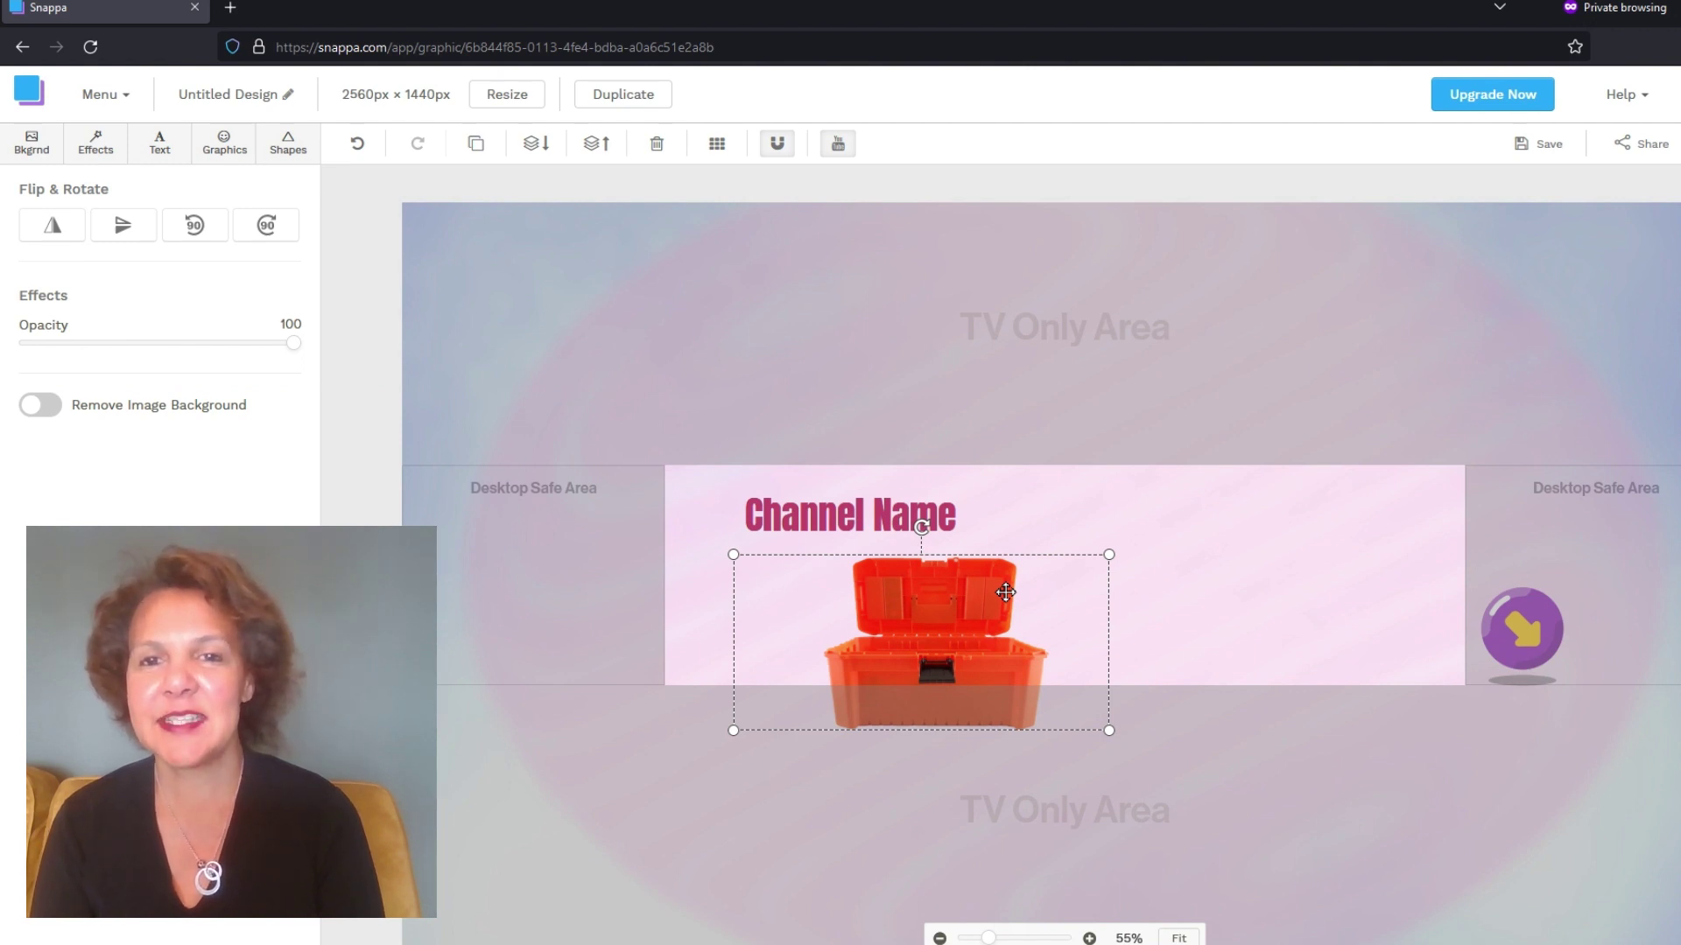
left_click(1101, 541)
left_click(980, 597)
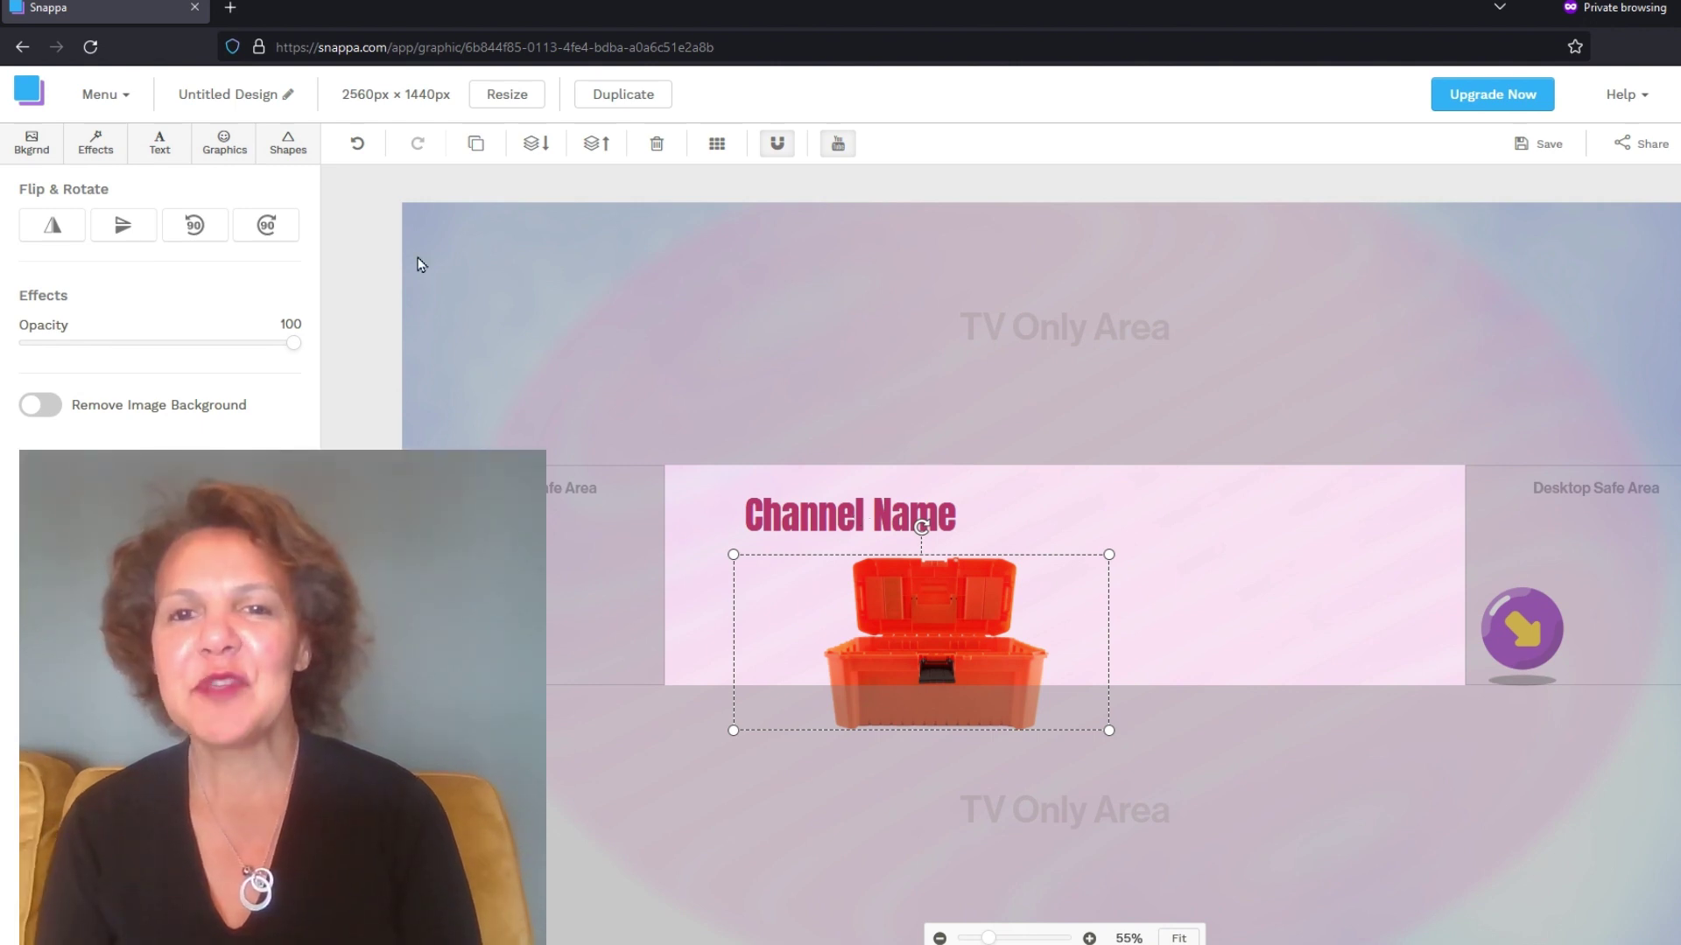
- Try rotating the toolbox image in 90° clockwise turns and flipping it vertically, and delete the image from the banner
left_click(272, 225)
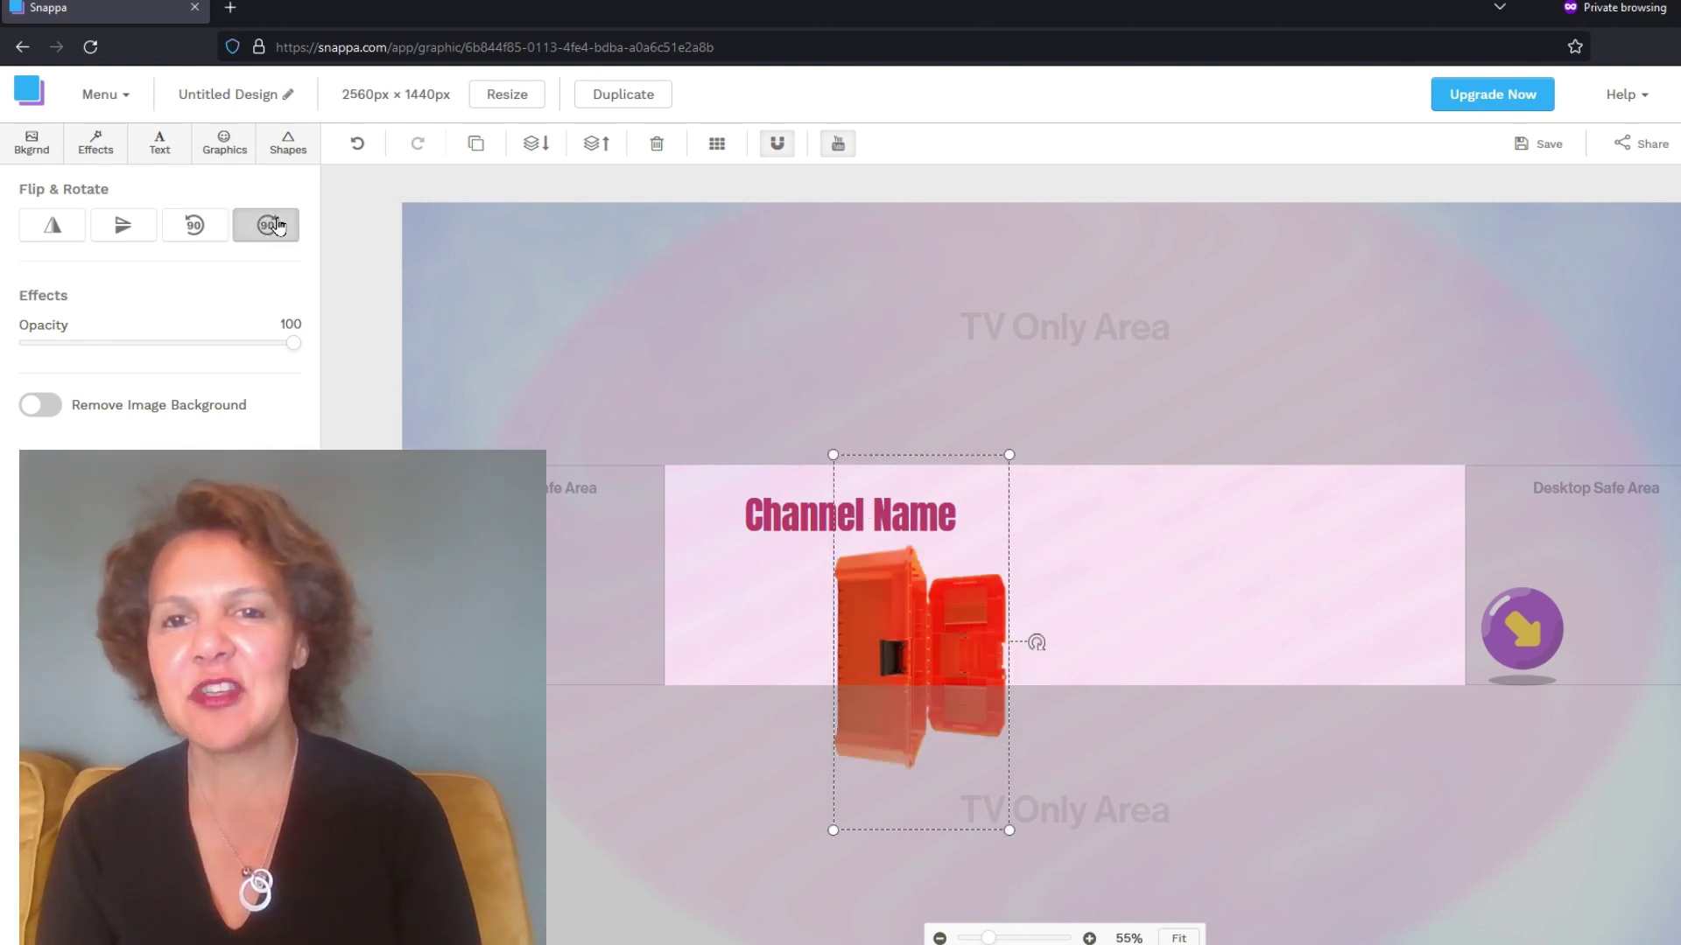
left_click(273, 226)
left_click(273, 226)
left_click(274, 226)
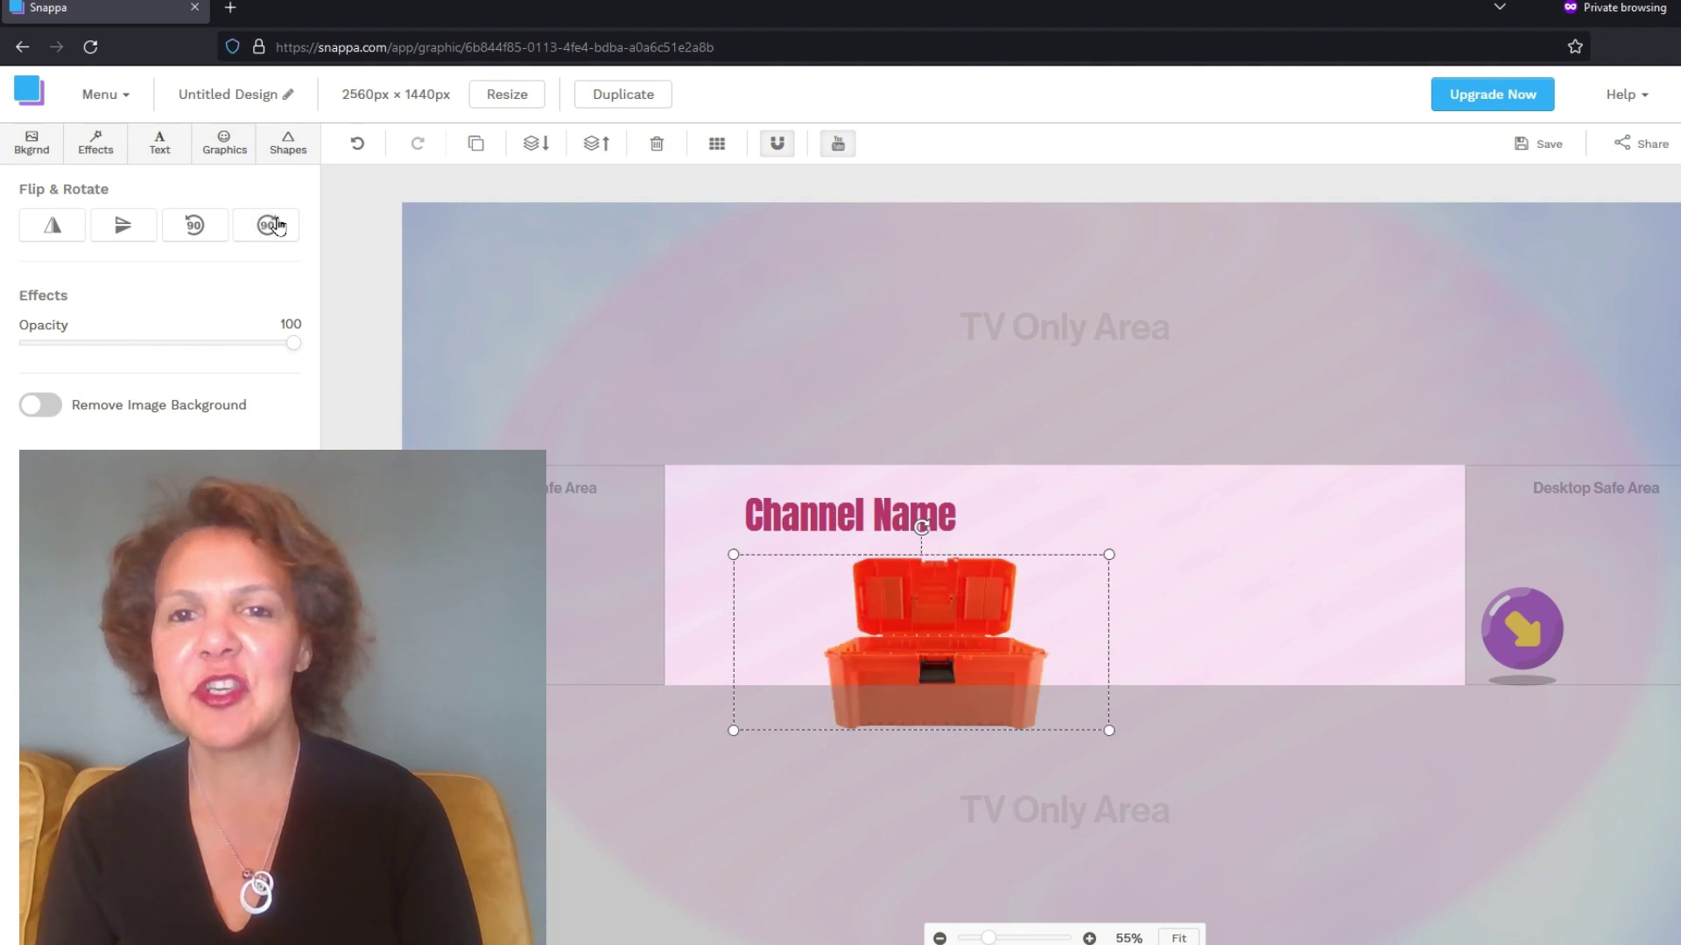
left_click(123, 227)
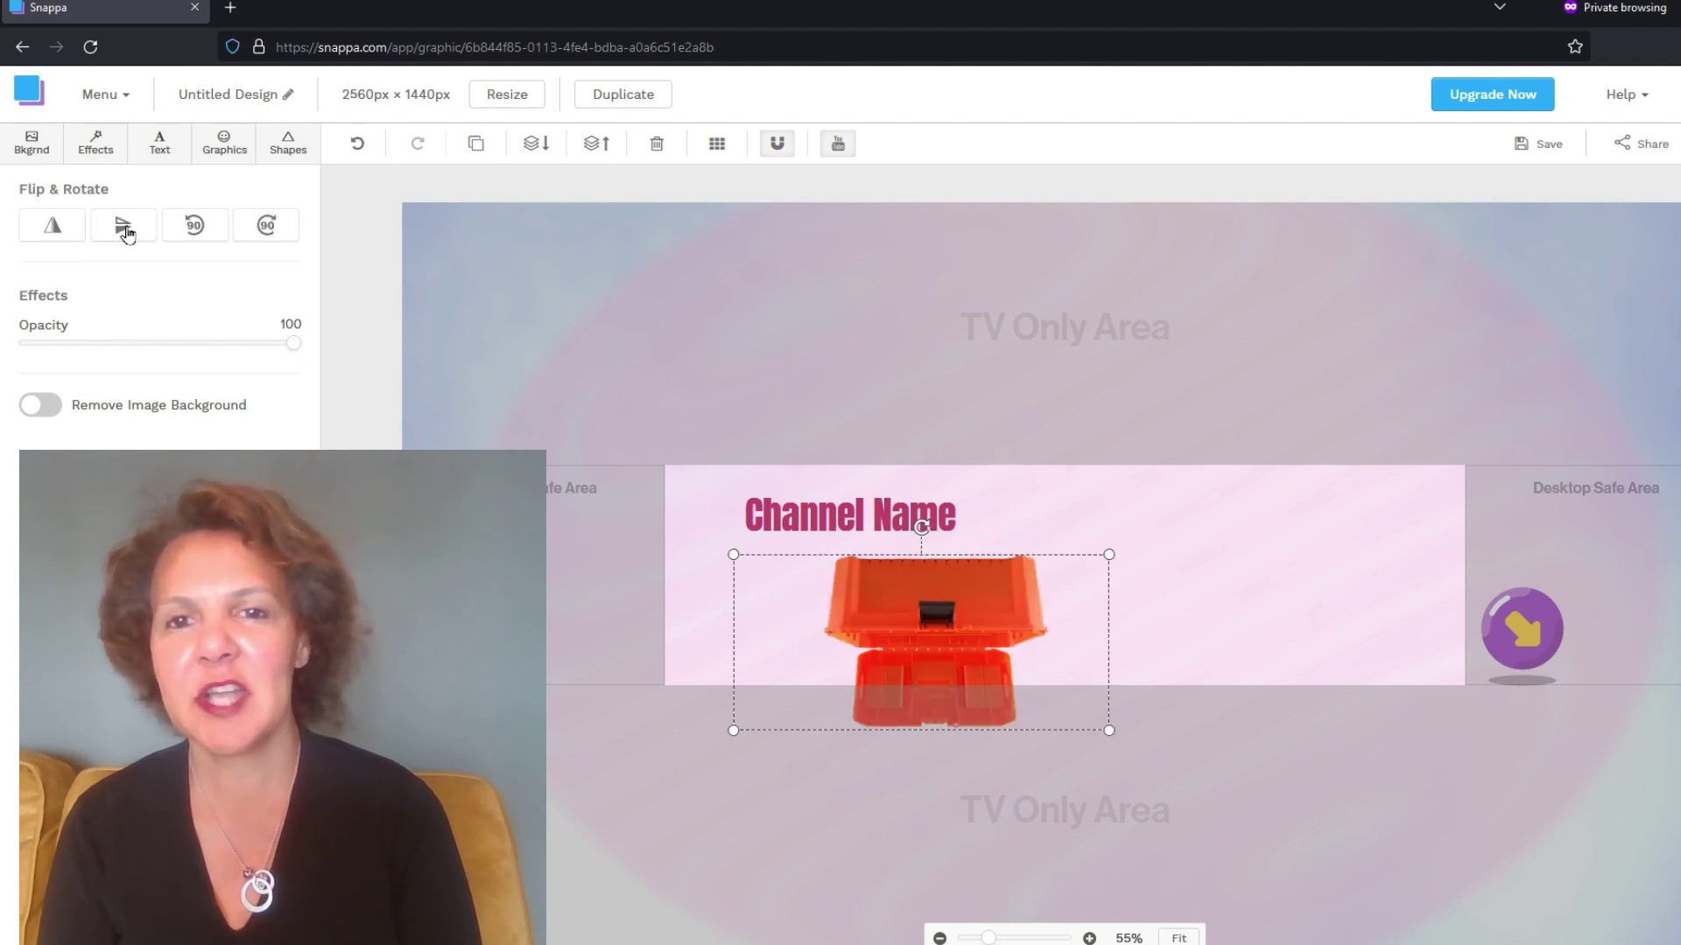
left_click(123, 226)
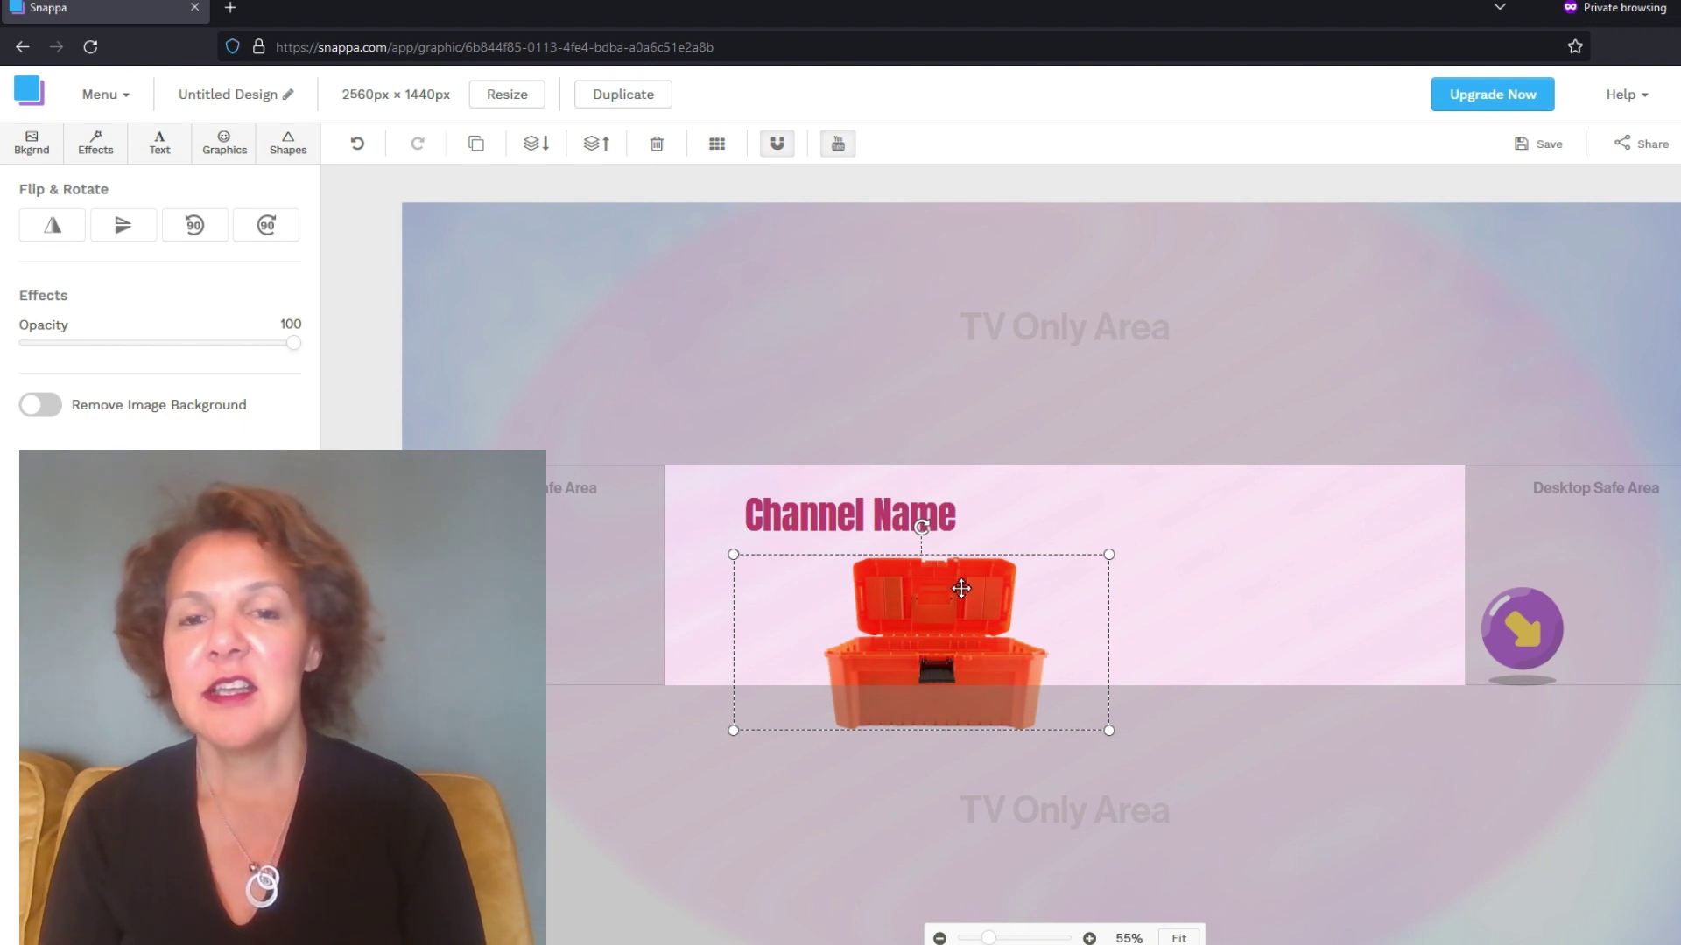
left_click(657, 146)
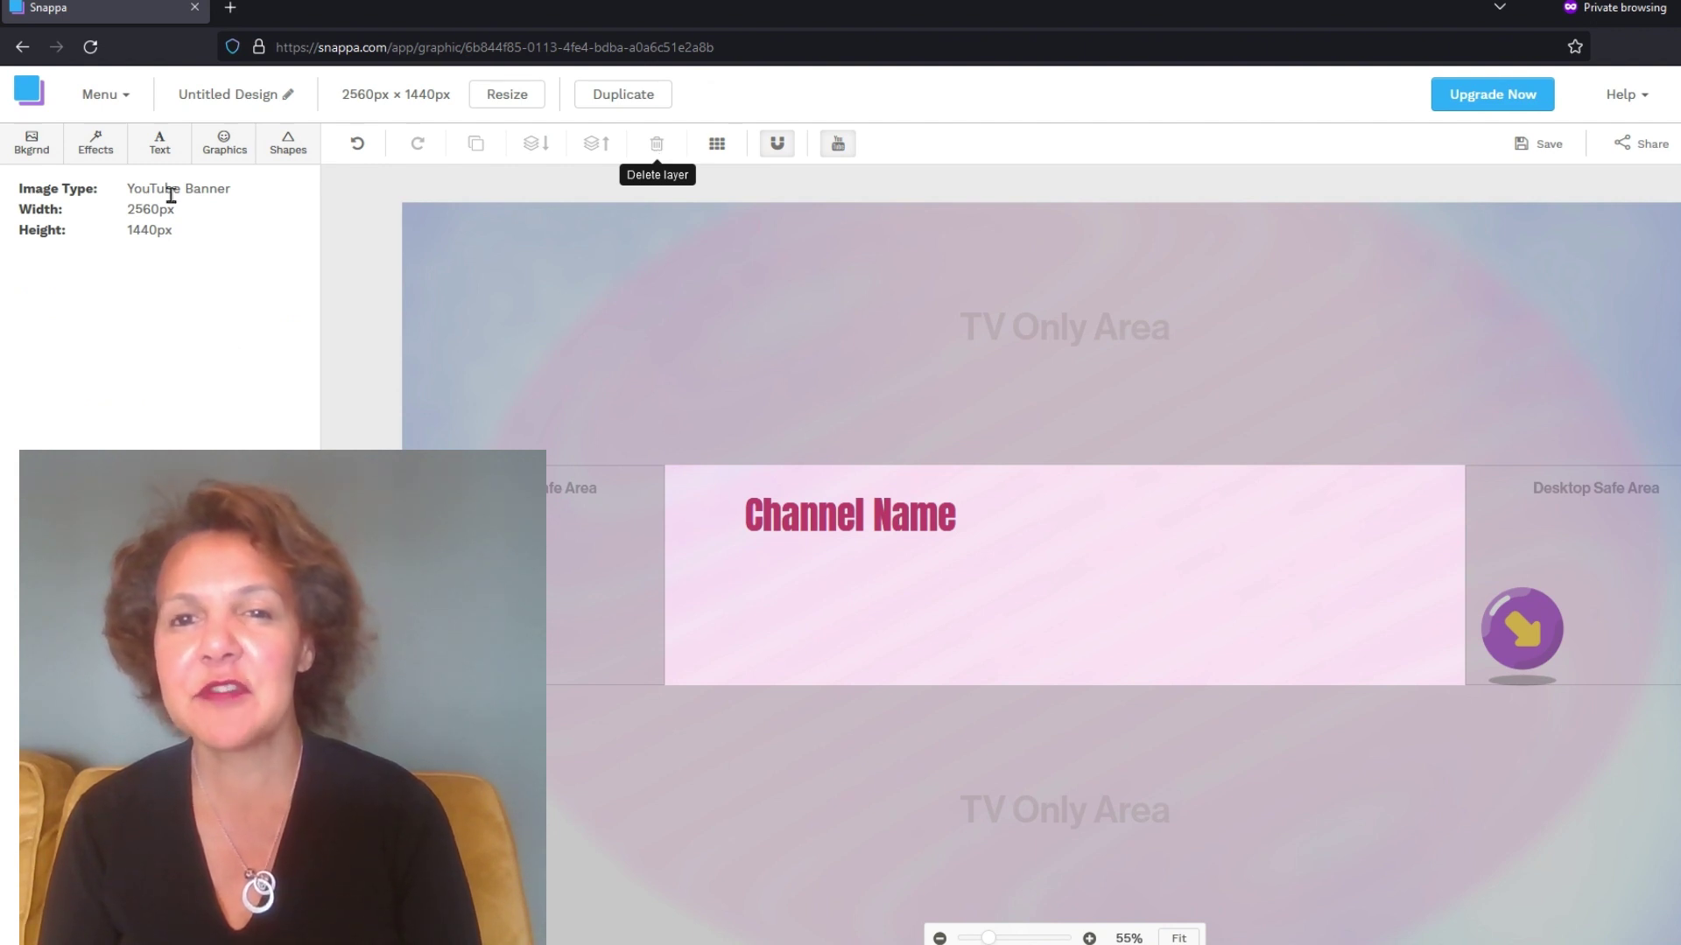
- Add the uploaded photo of three seated people, shrink it and place it in the upper-right corner of the central safe area
left_click(211, 144)
mouse_move(221, 353)
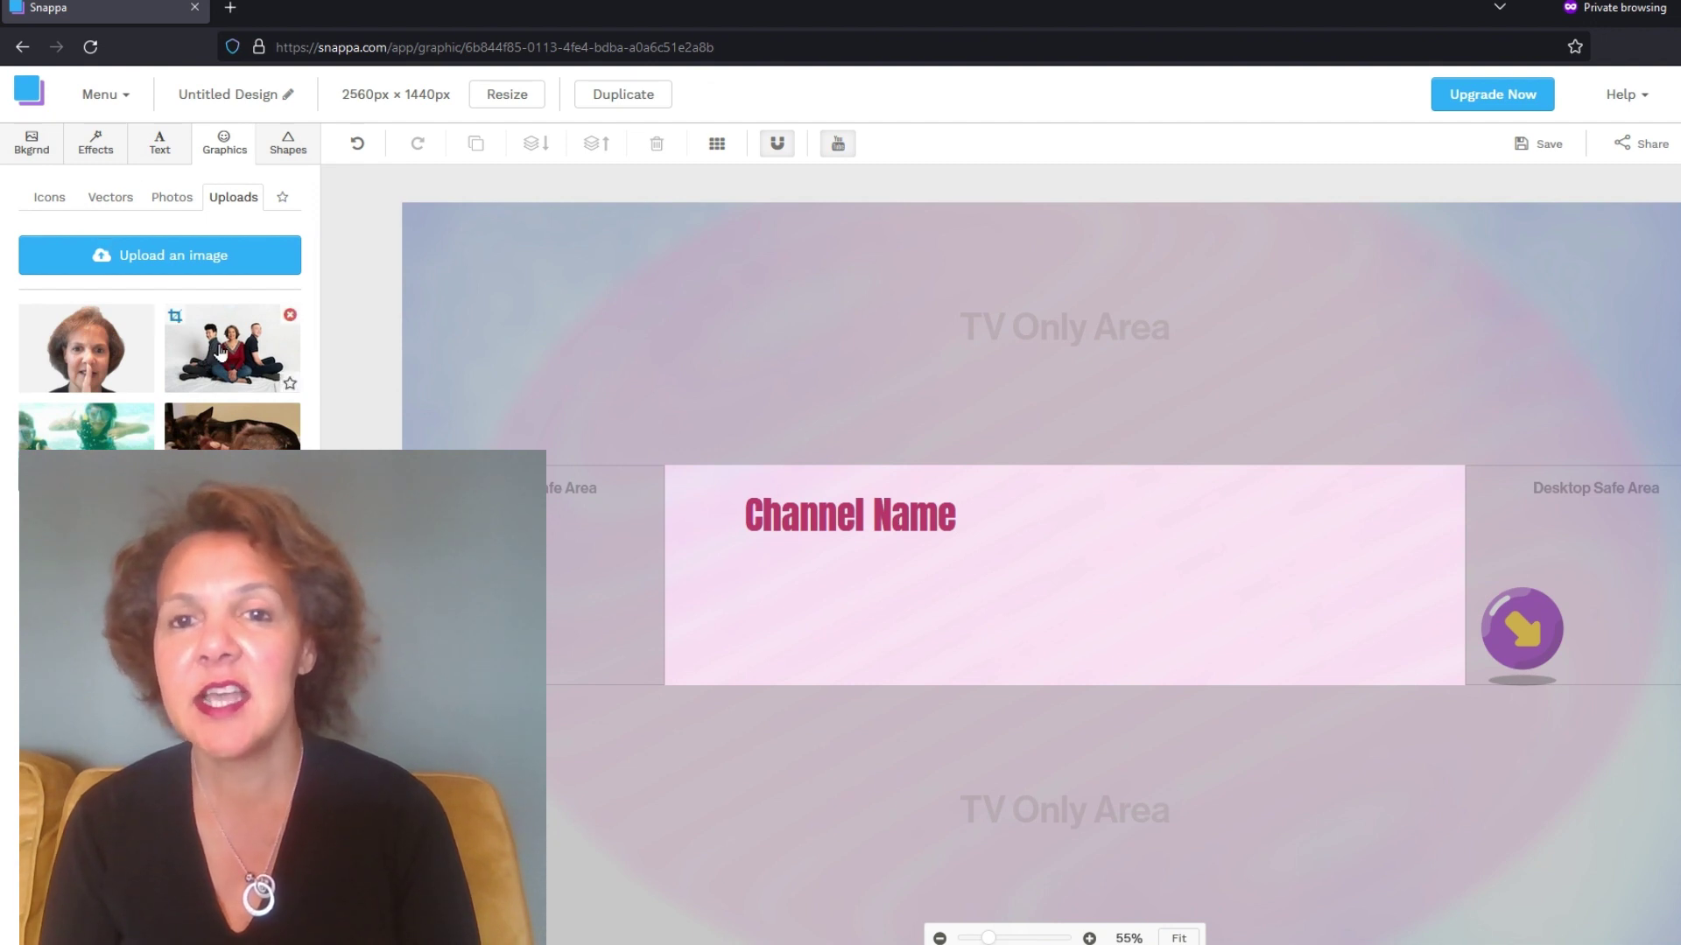
left_click(221, 354)
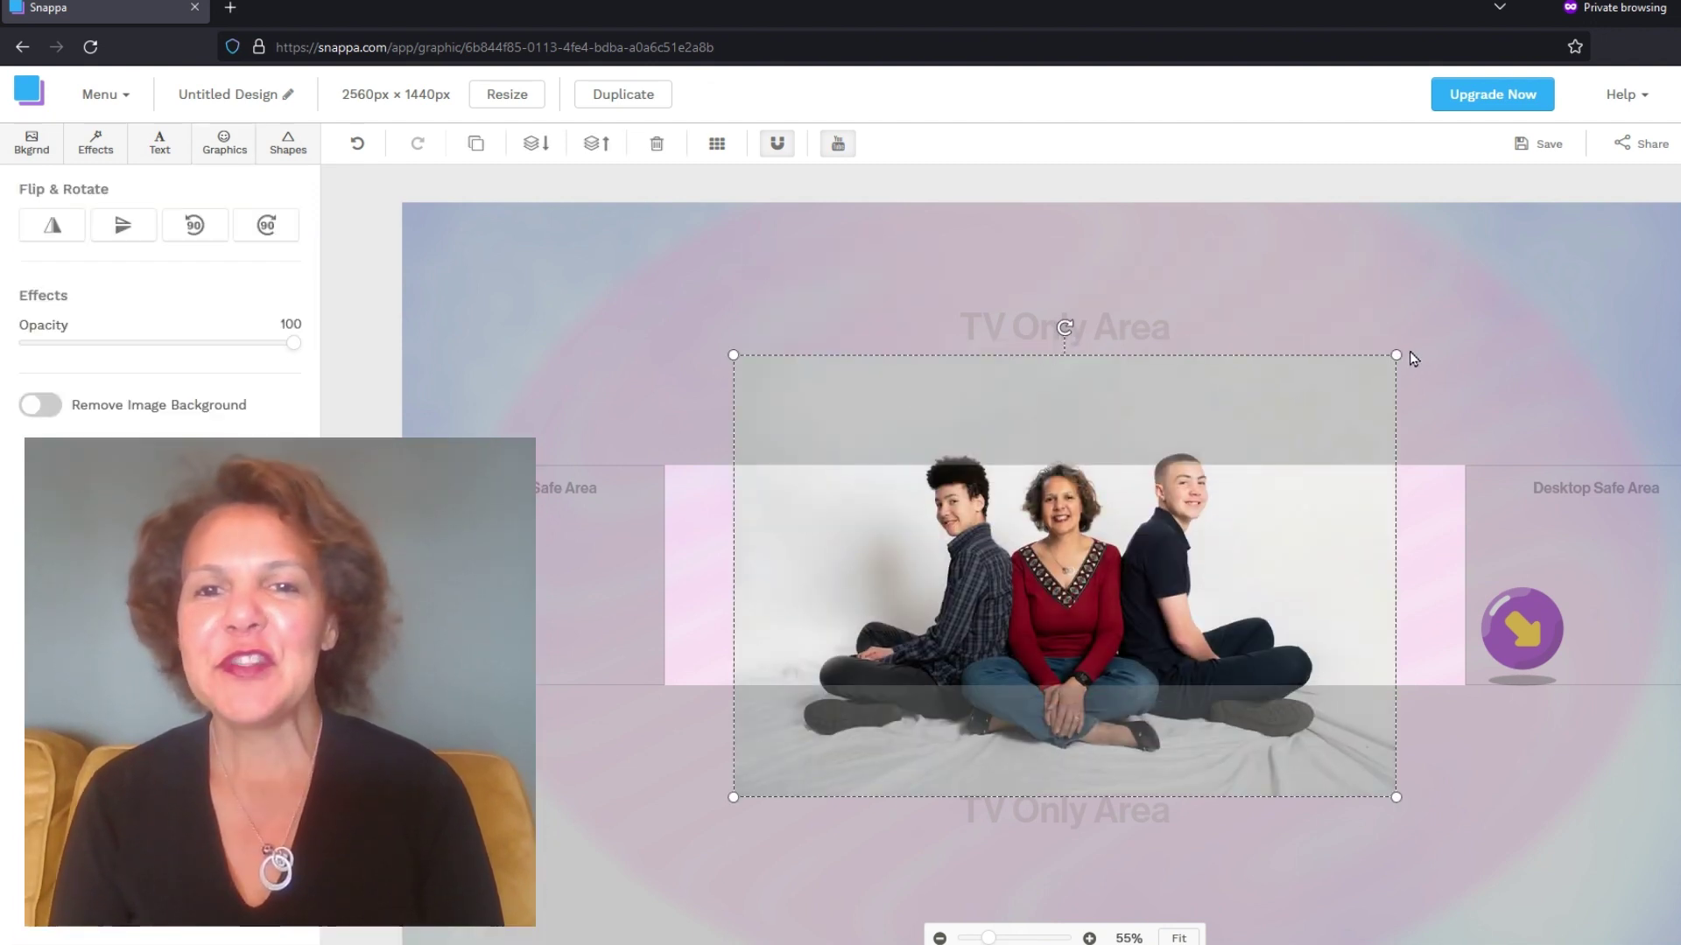
left_click_drag(1394, 355, 963, 644)
left_click_drag(874, 725, 1375, 546)
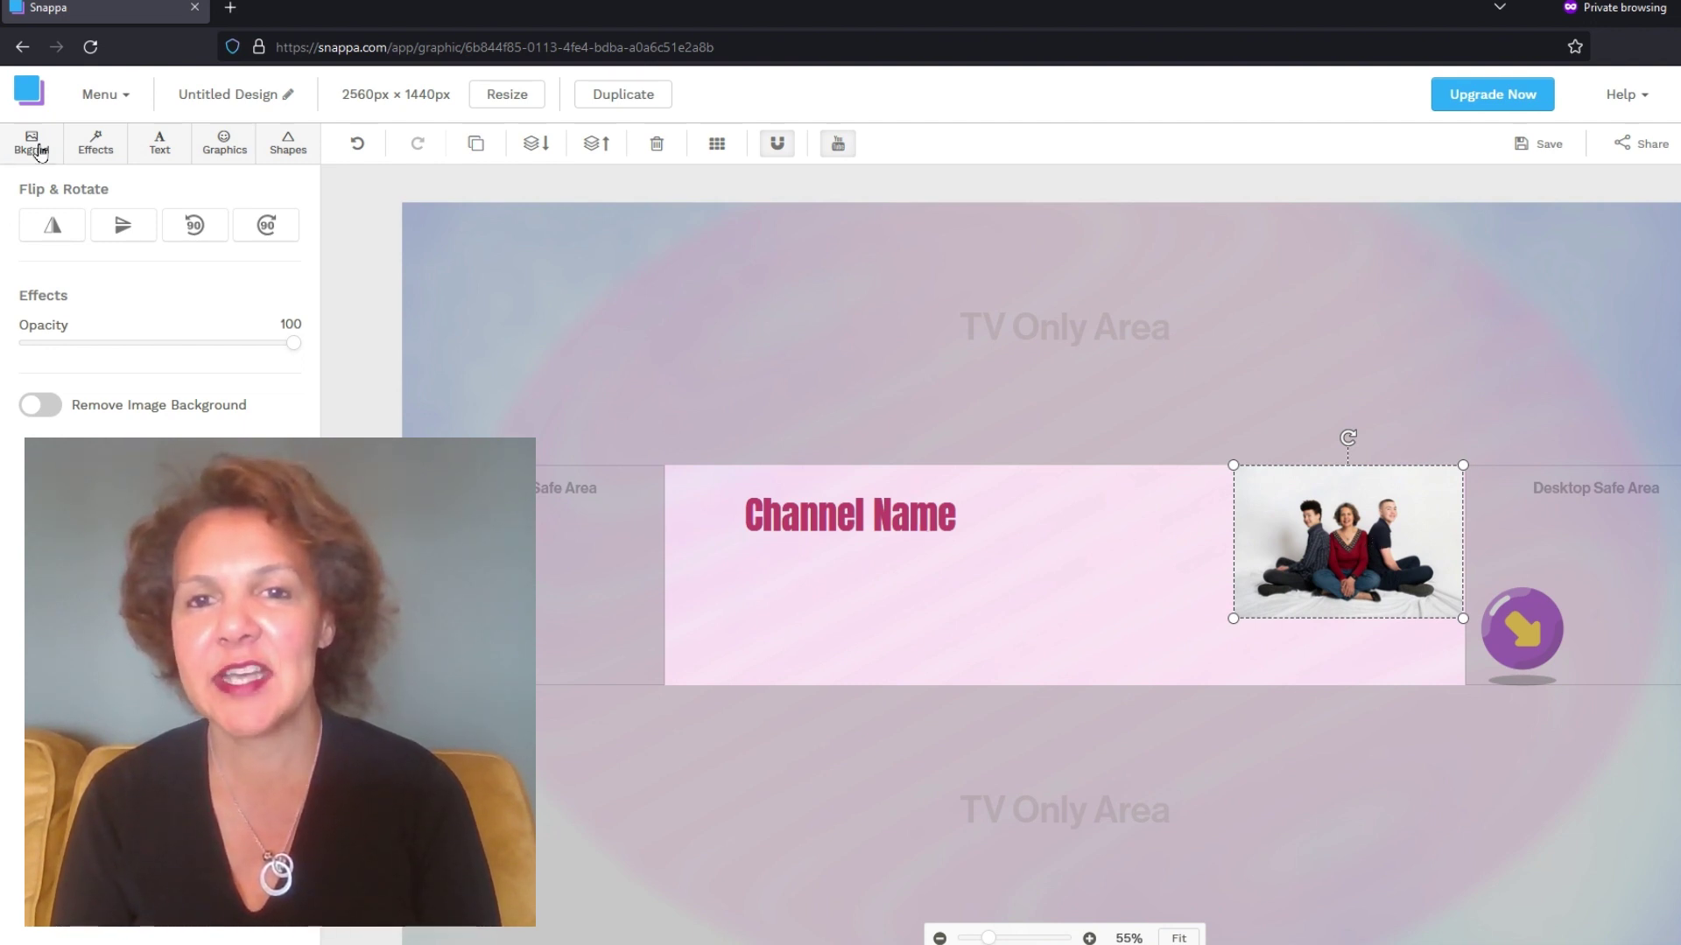
- Add a subheading with the text "Logo" centered below the "Channel Name" heading
left_click(158, 147)
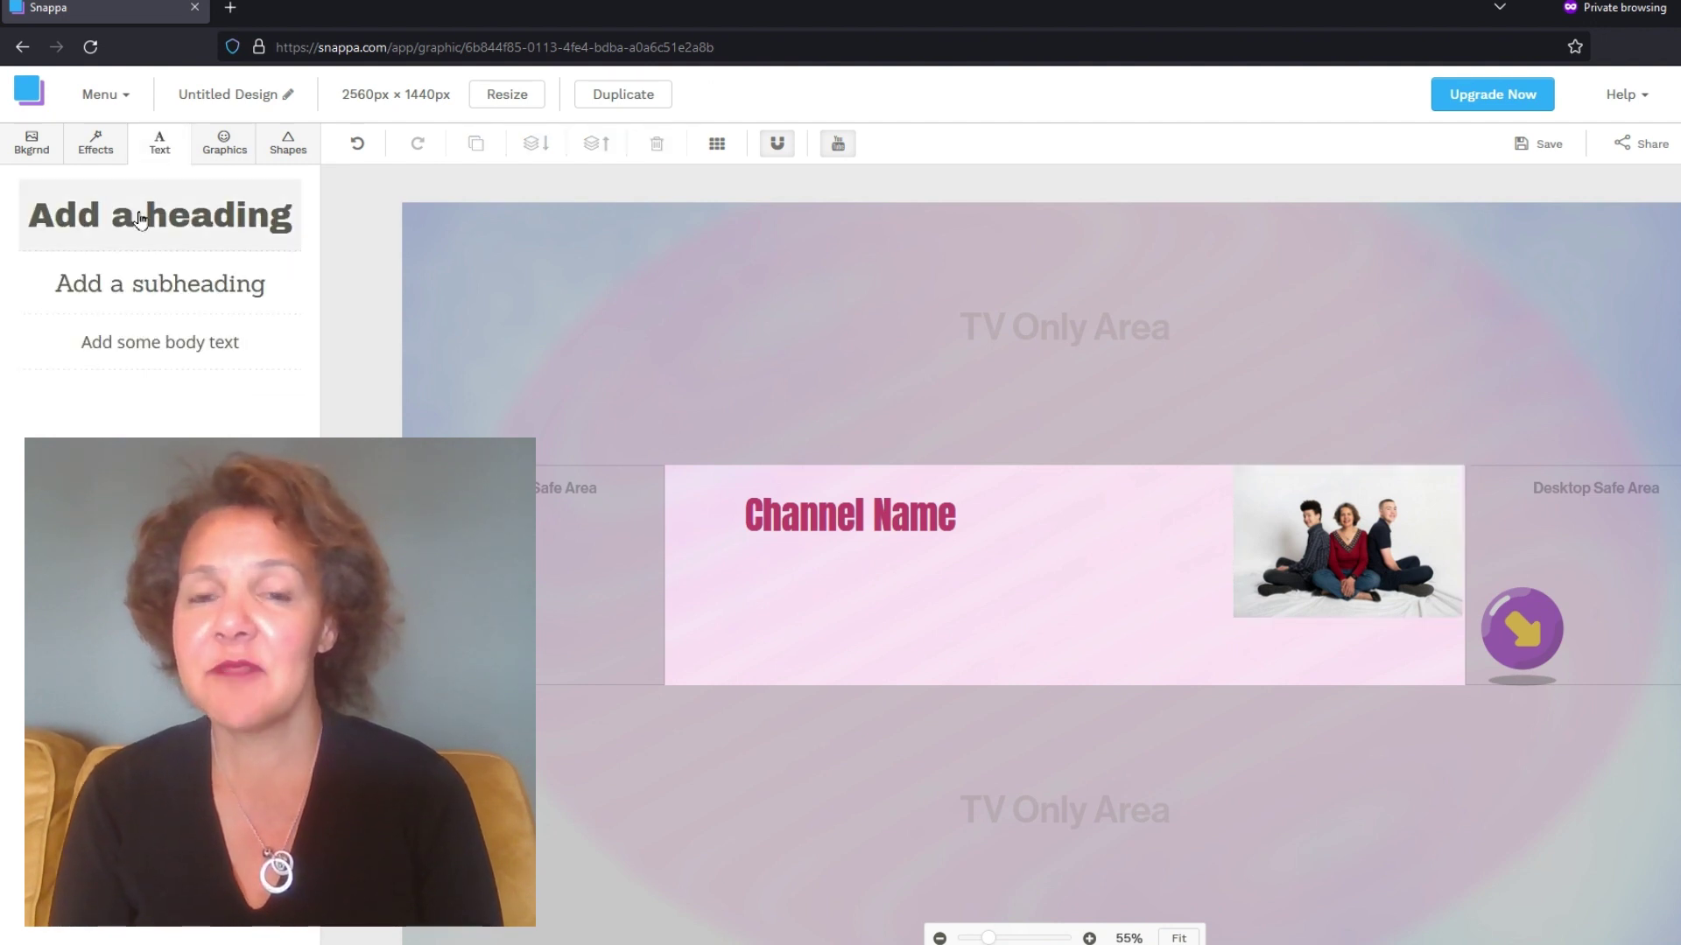
left_click(150, 302)
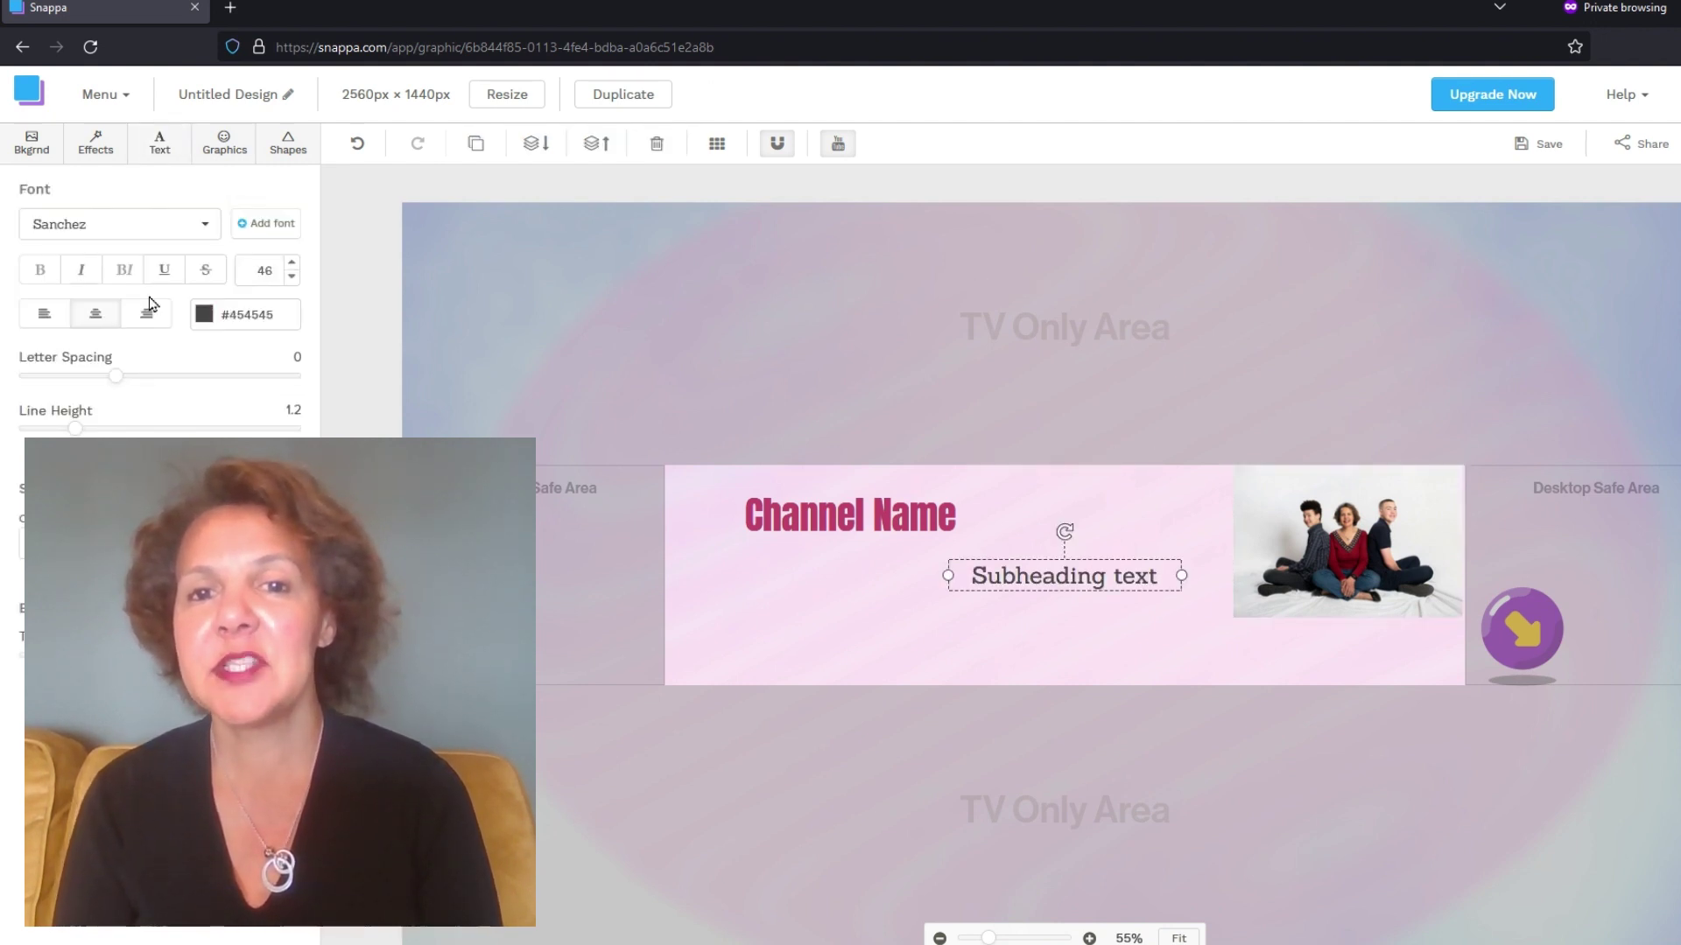
left_click_drag(1110, 581, 895, 583)
double_click(891, 580)
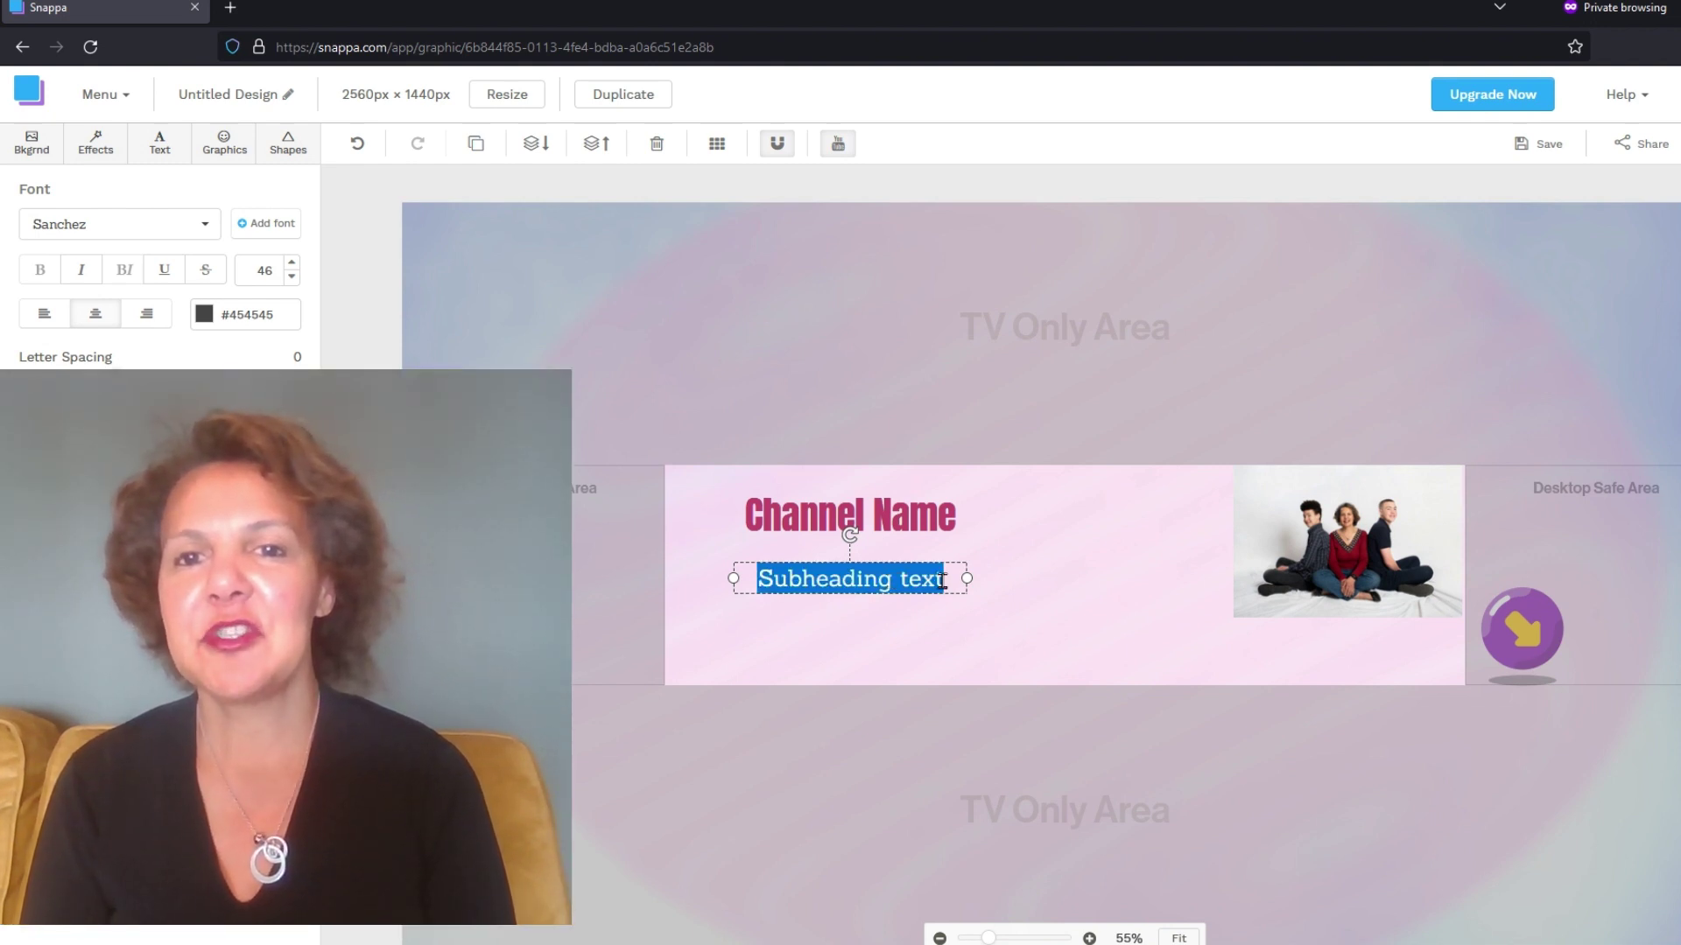
type("Logo")
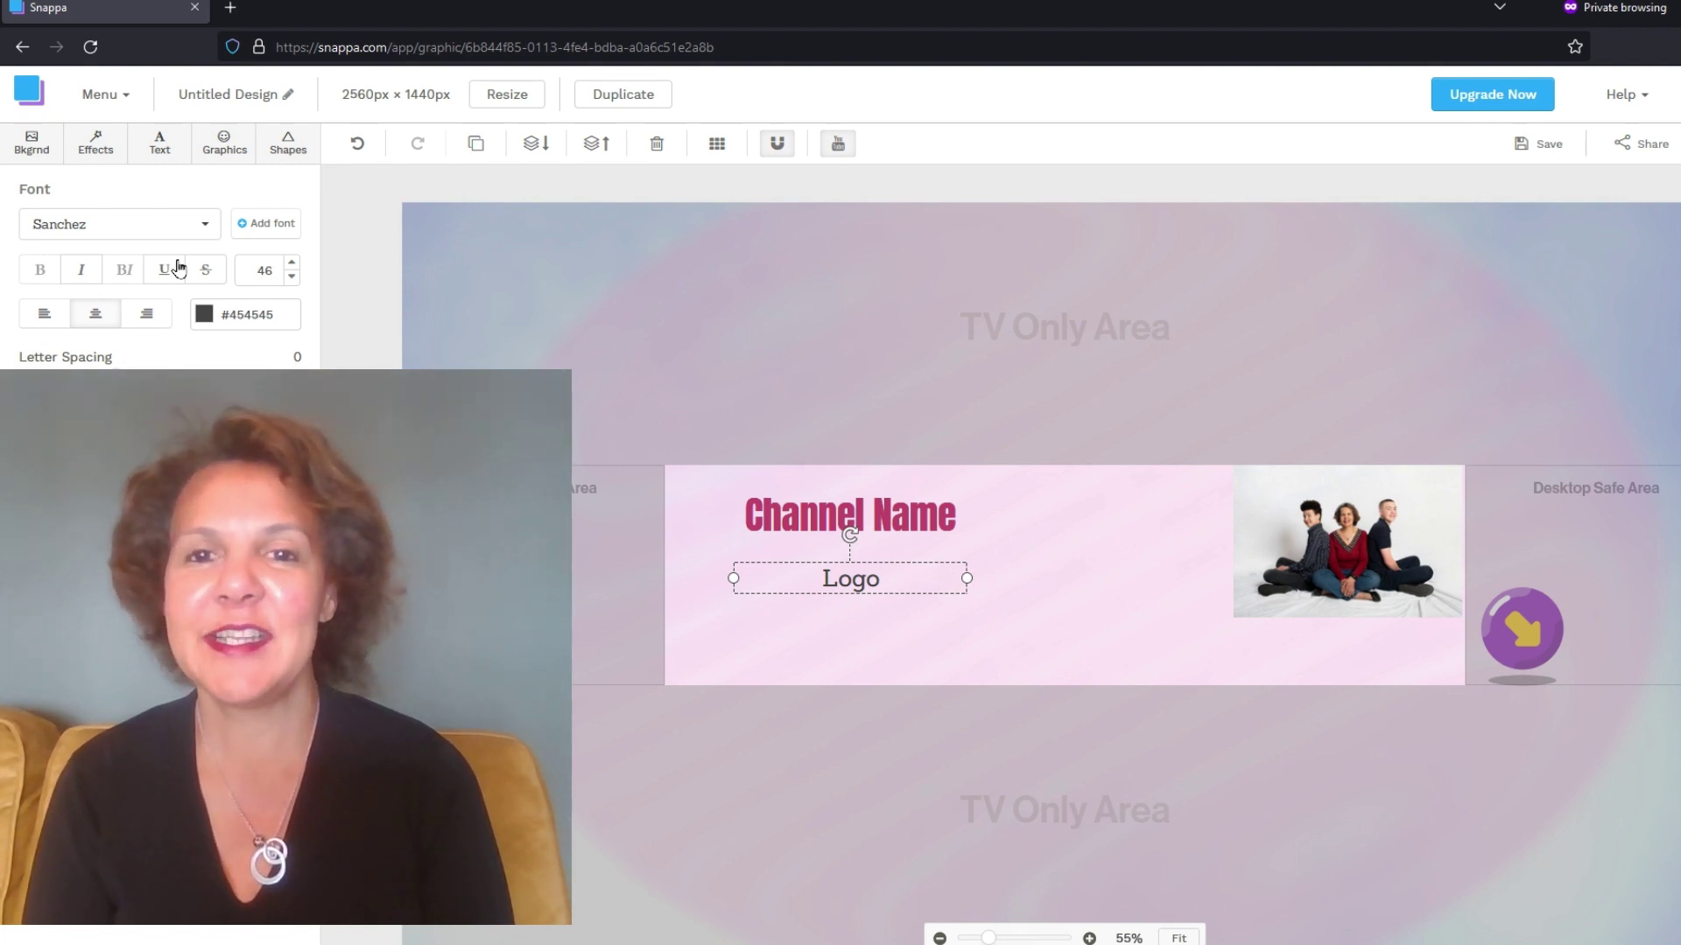
- Add the uploaded underwater snorkeling photo, shrink it and place it at the safe area's bottom edge, overlapping the group photo's lower-left corner
left_click(226, 145)
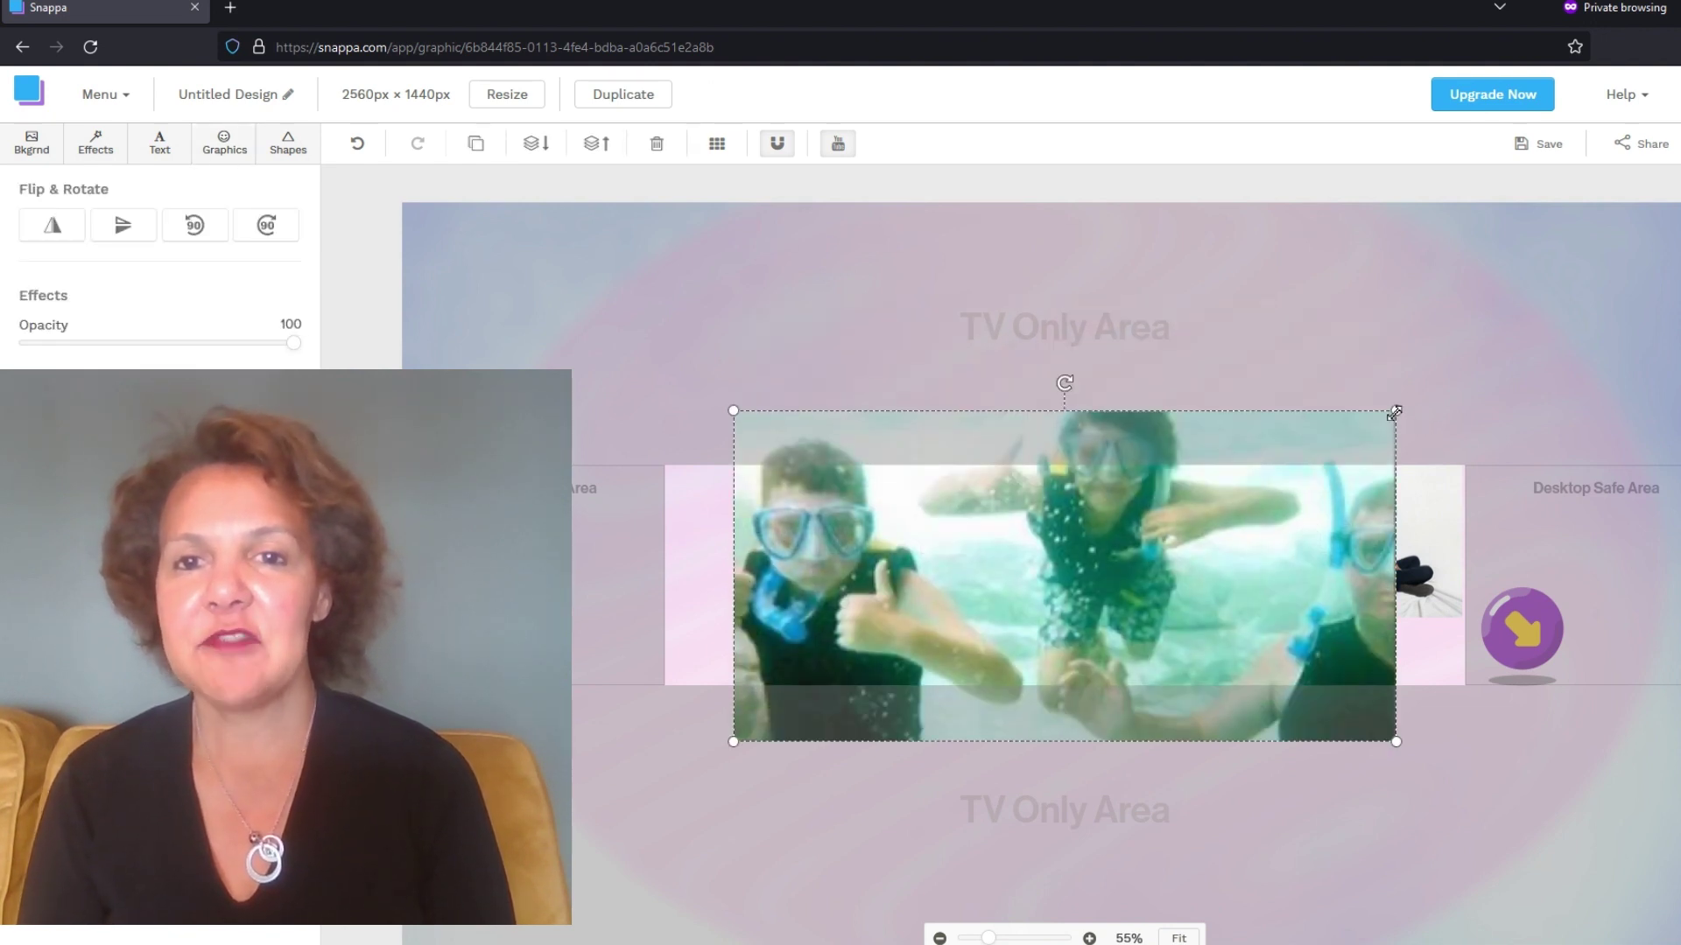
left_click_drag(1394, 412, 1298, 646)
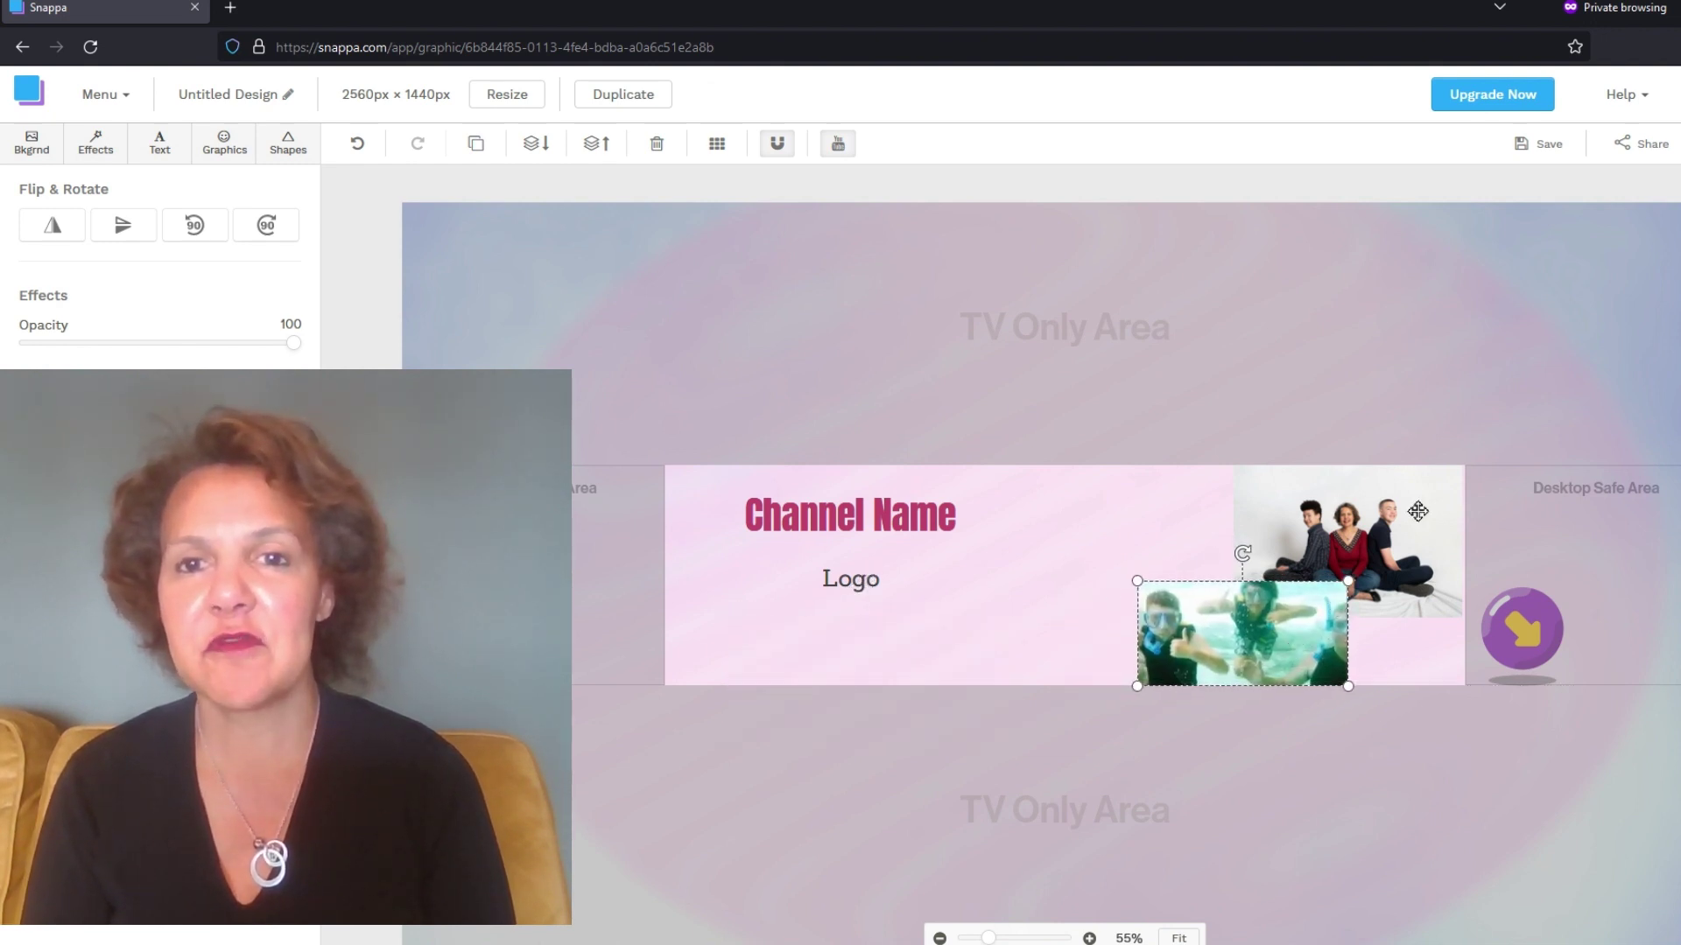
left_click(850, 516)
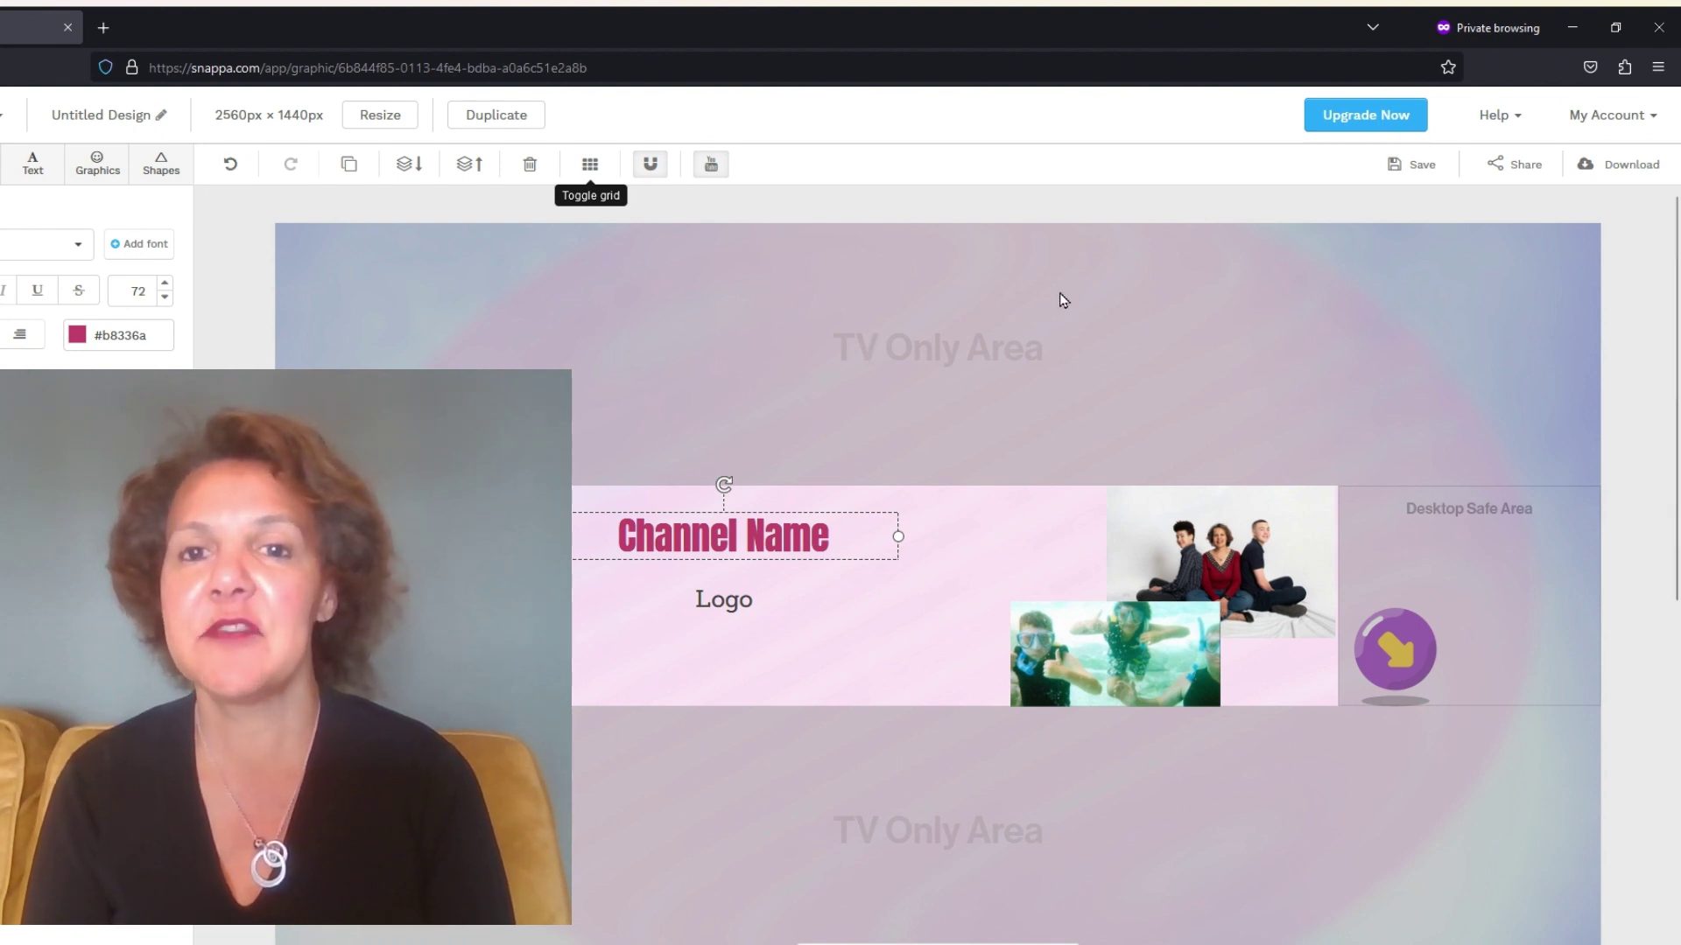
- Check the image sharing options without sharing, and save and download the banner design
left_click(1538, 175)
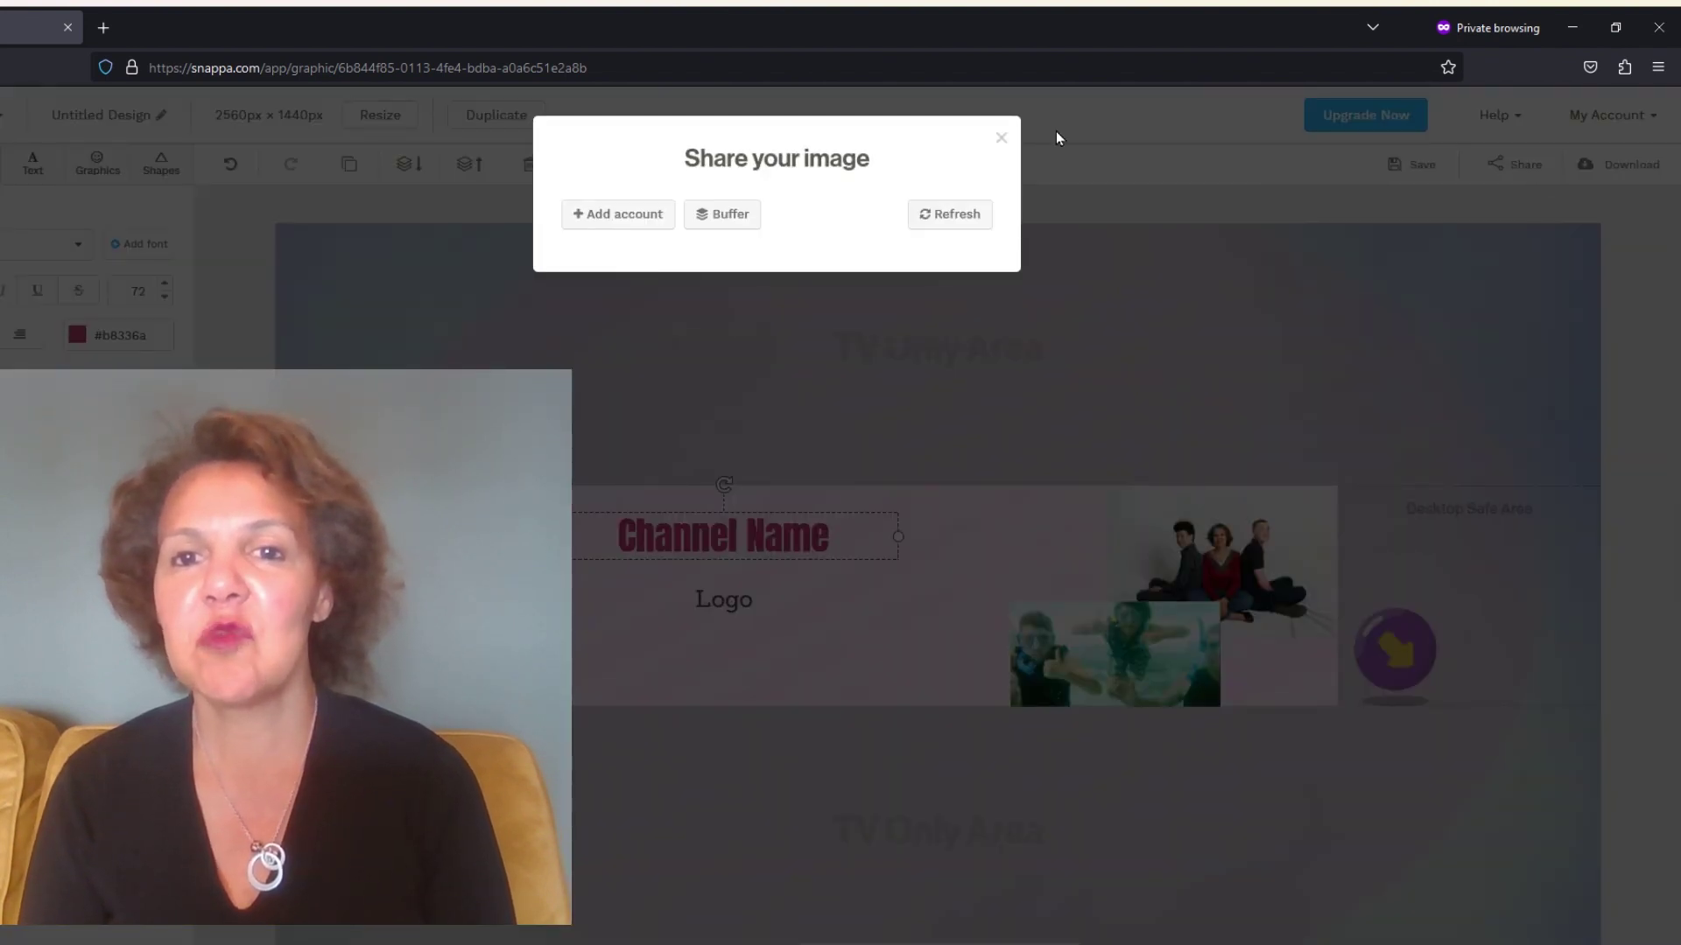
left_click(1001, 138)
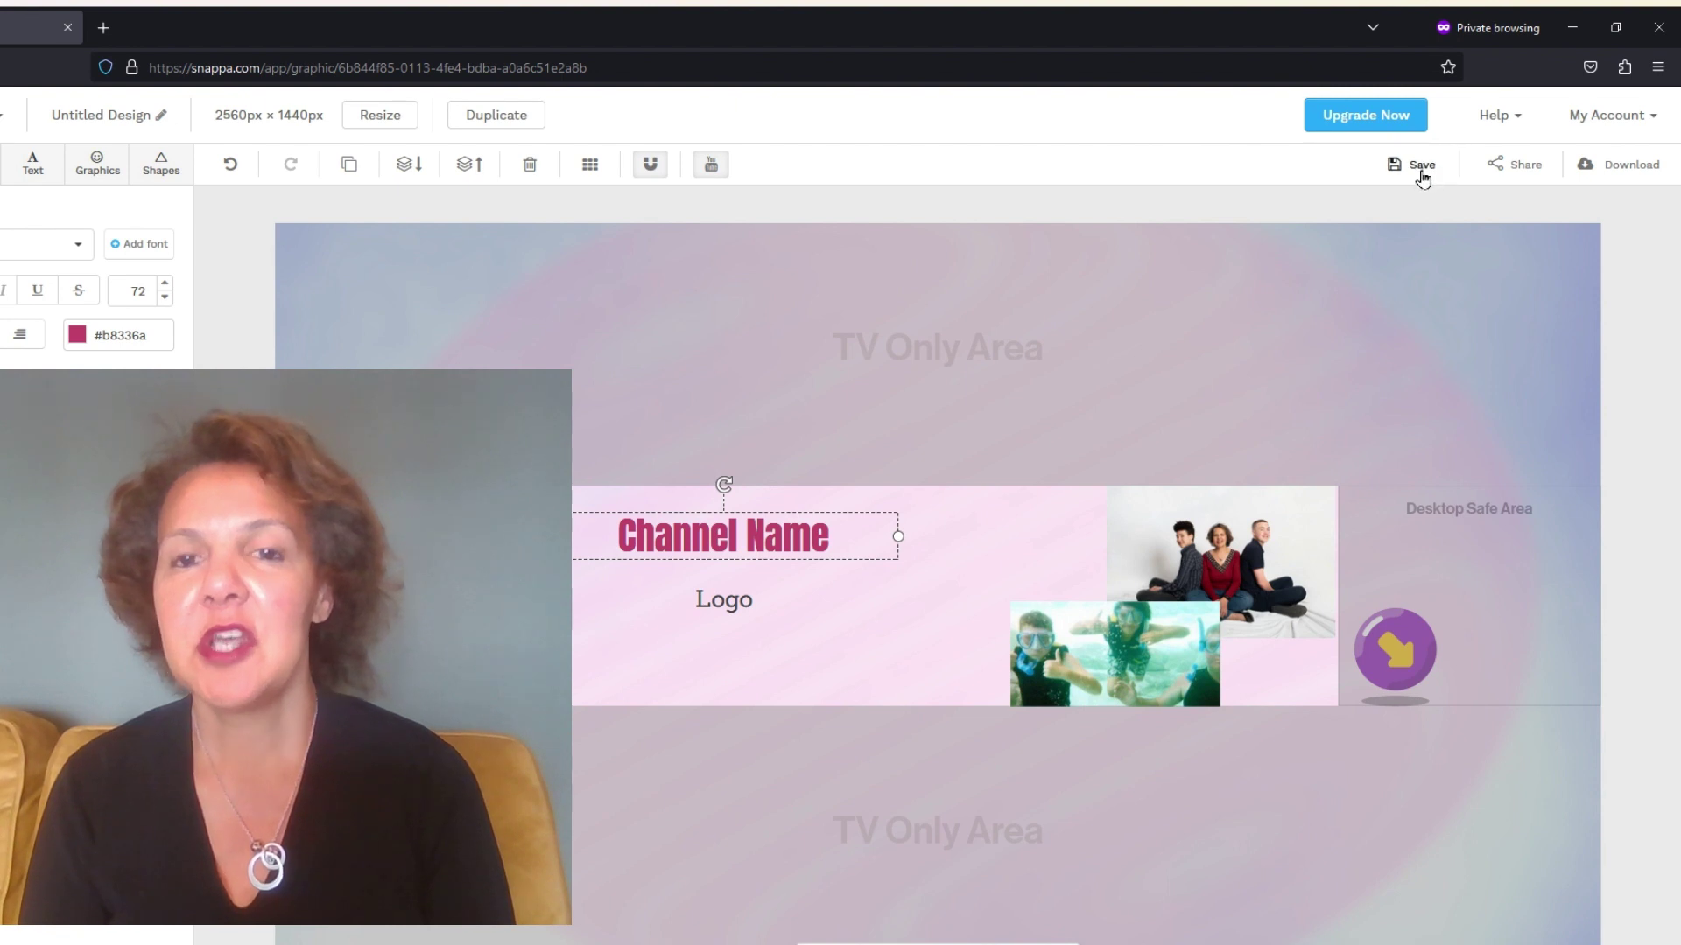
left_click(1423, 176)
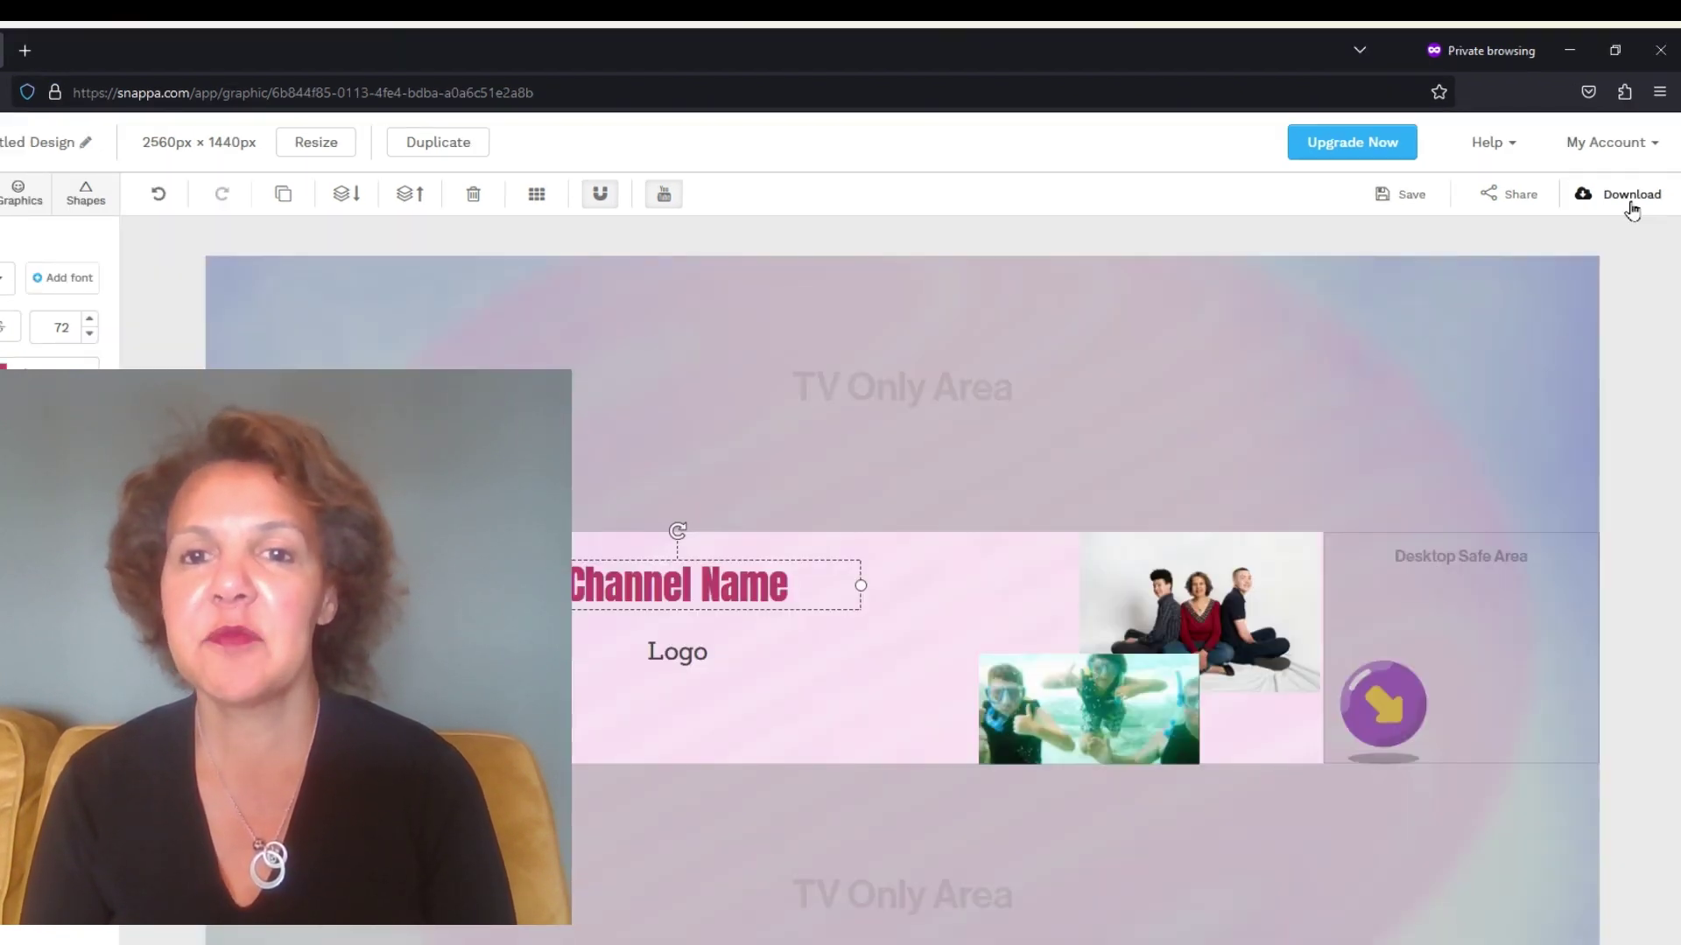
left_click(1631, 208)
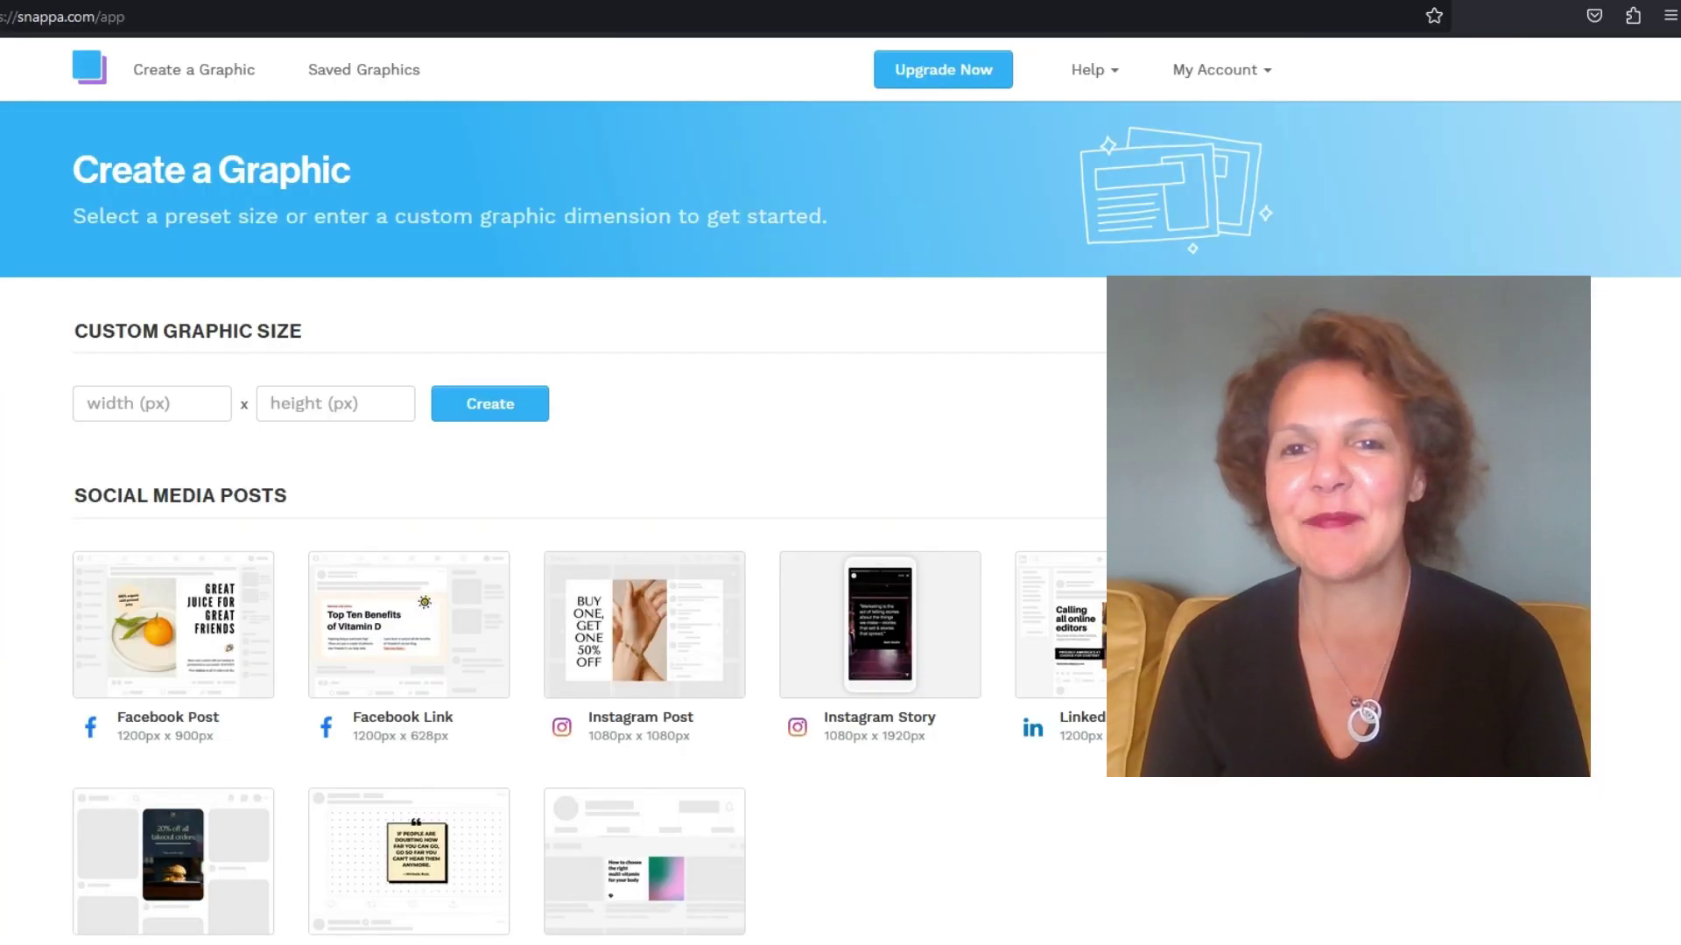
- Examine the preset graphic sizes for social media posts, blogging and infographics, and headers, banners and profile pages
scroll(560, 525, "down", 7)
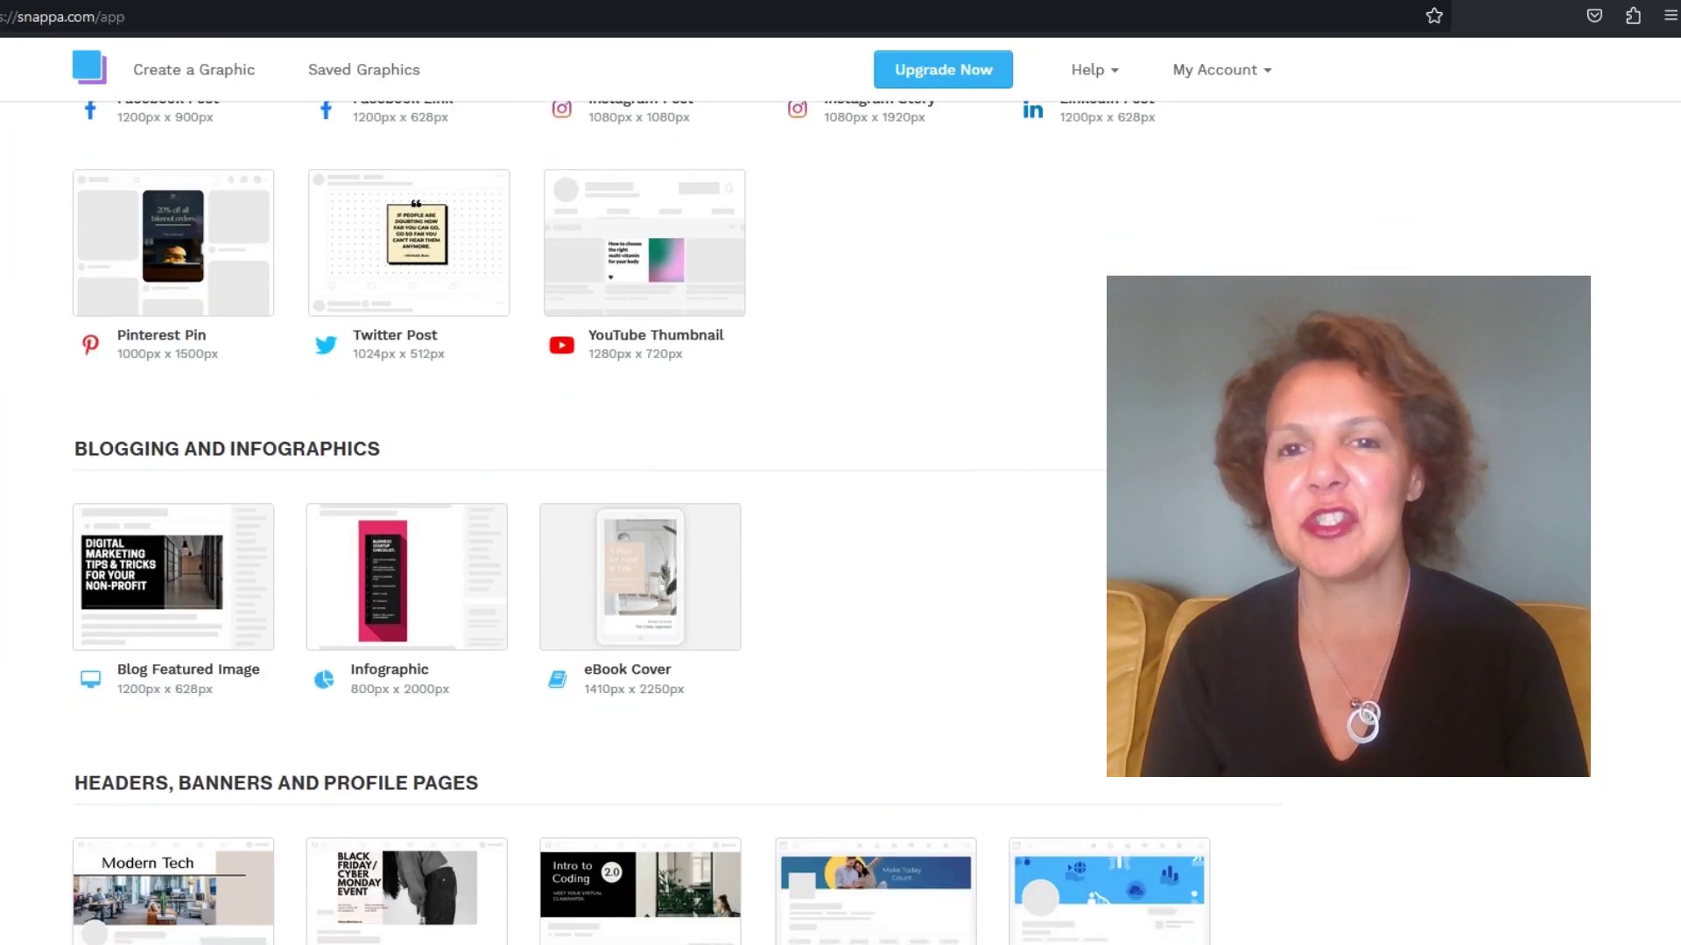
scroll(561, 525, "down", 7)
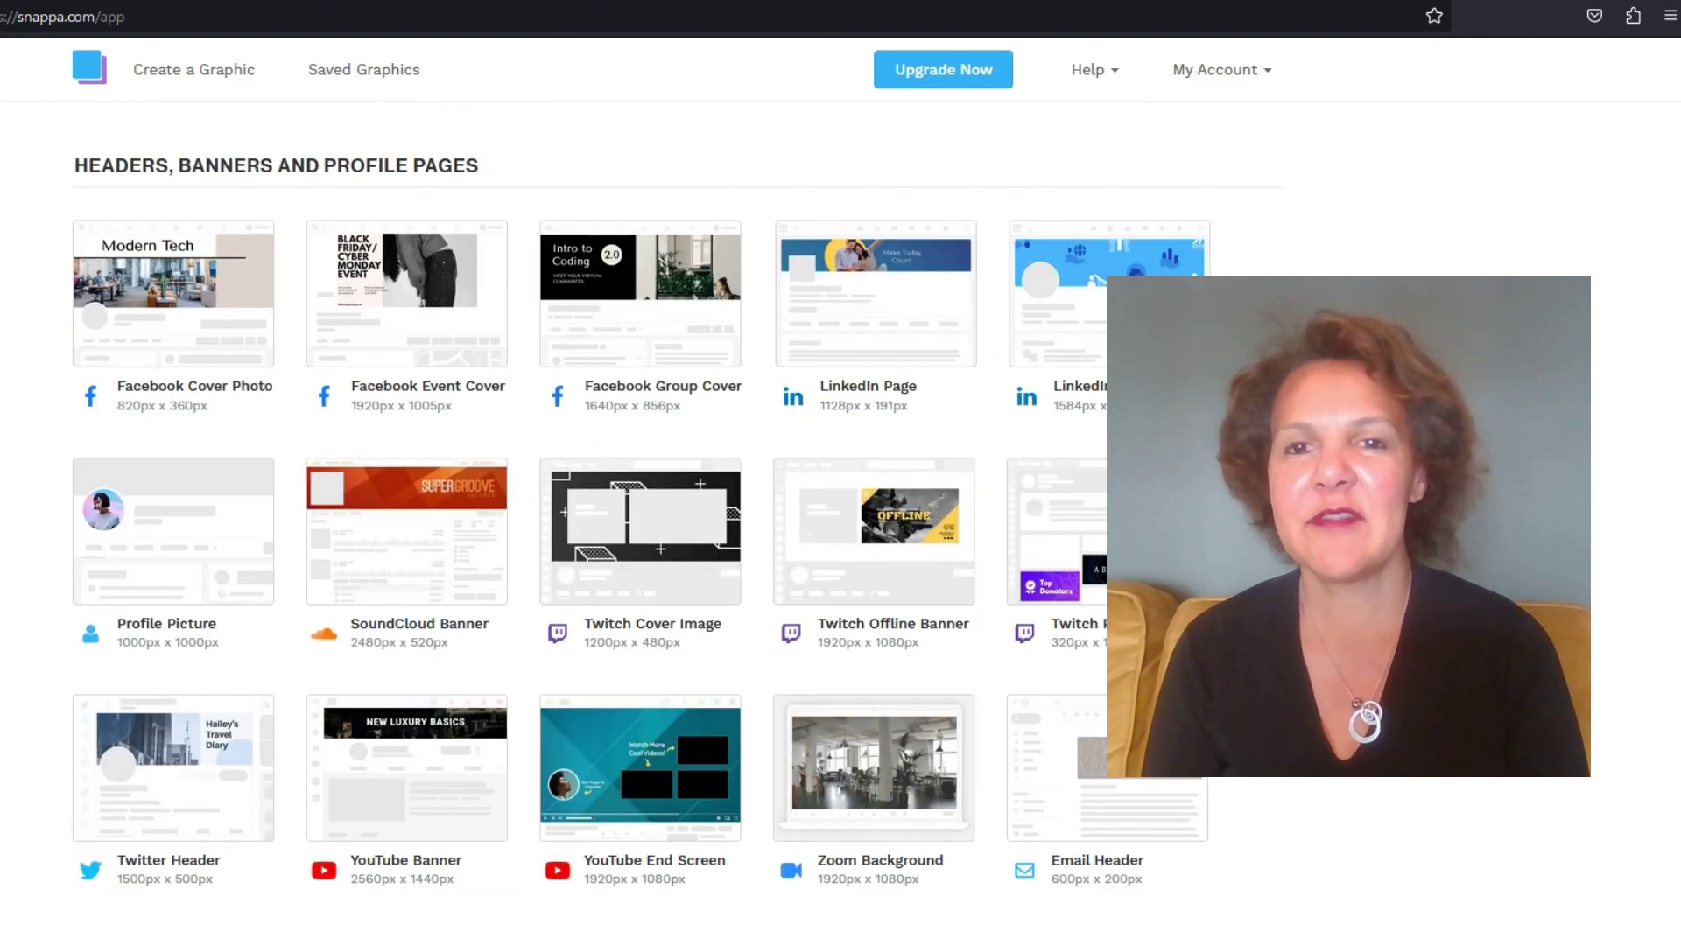
scroll(674, 517, "down", 1)
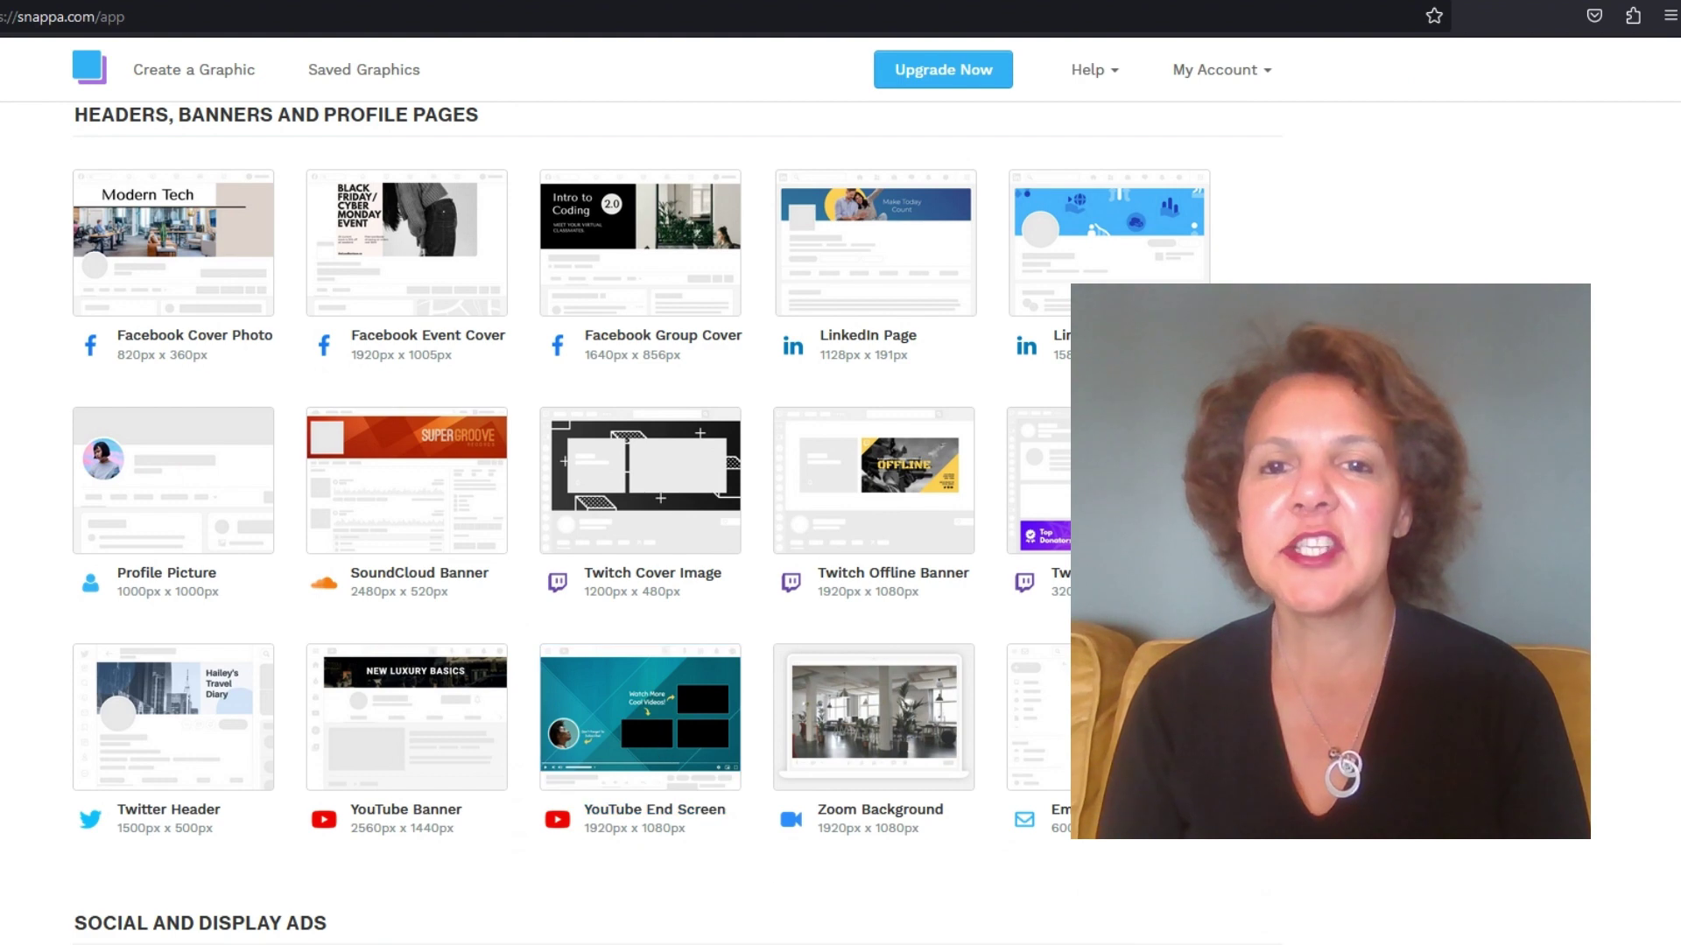
scroll(613, 525, "up", 15)
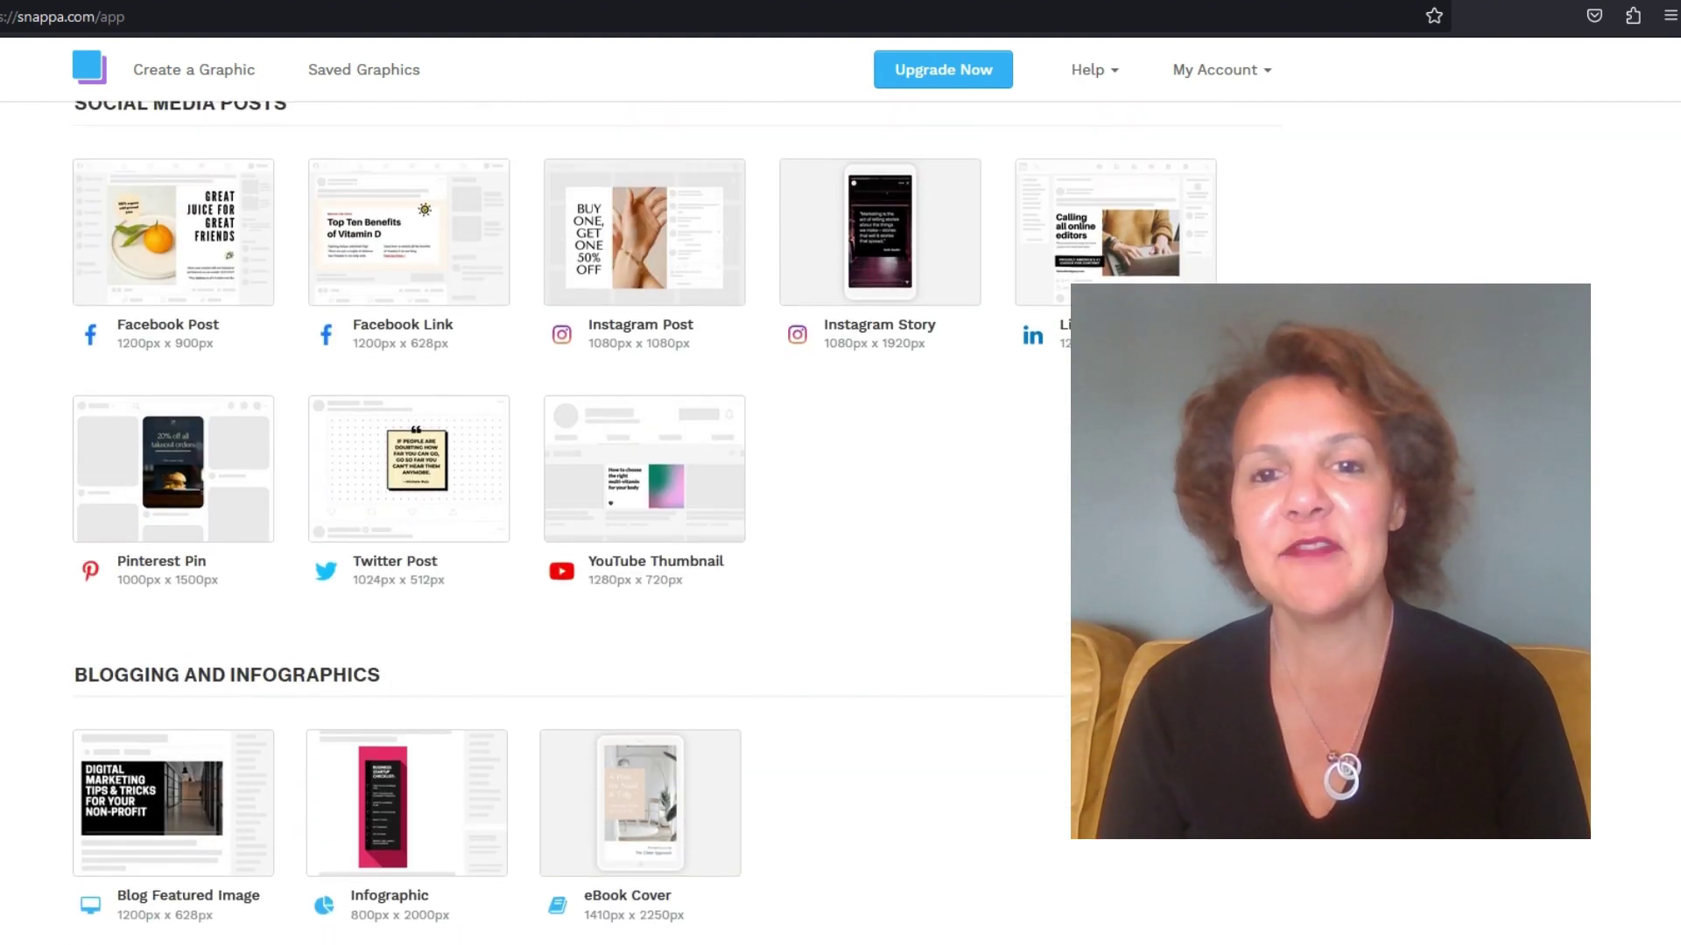
scroll(578, 525, "down", 7)
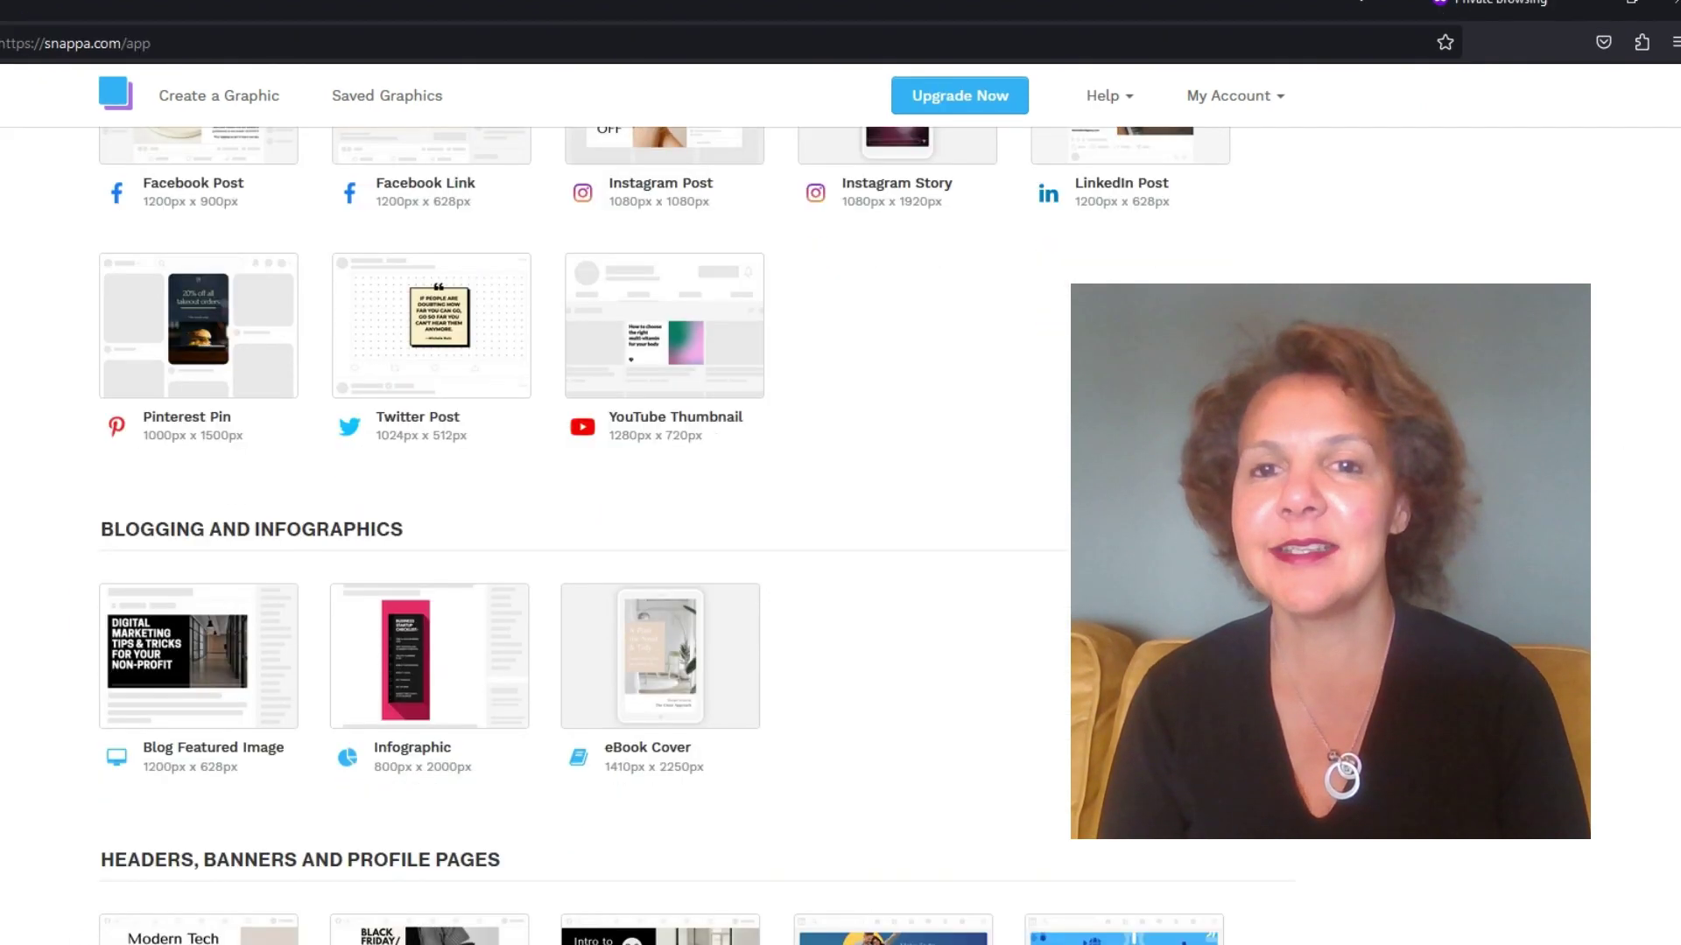
scroll(578, 525, "down", 7)
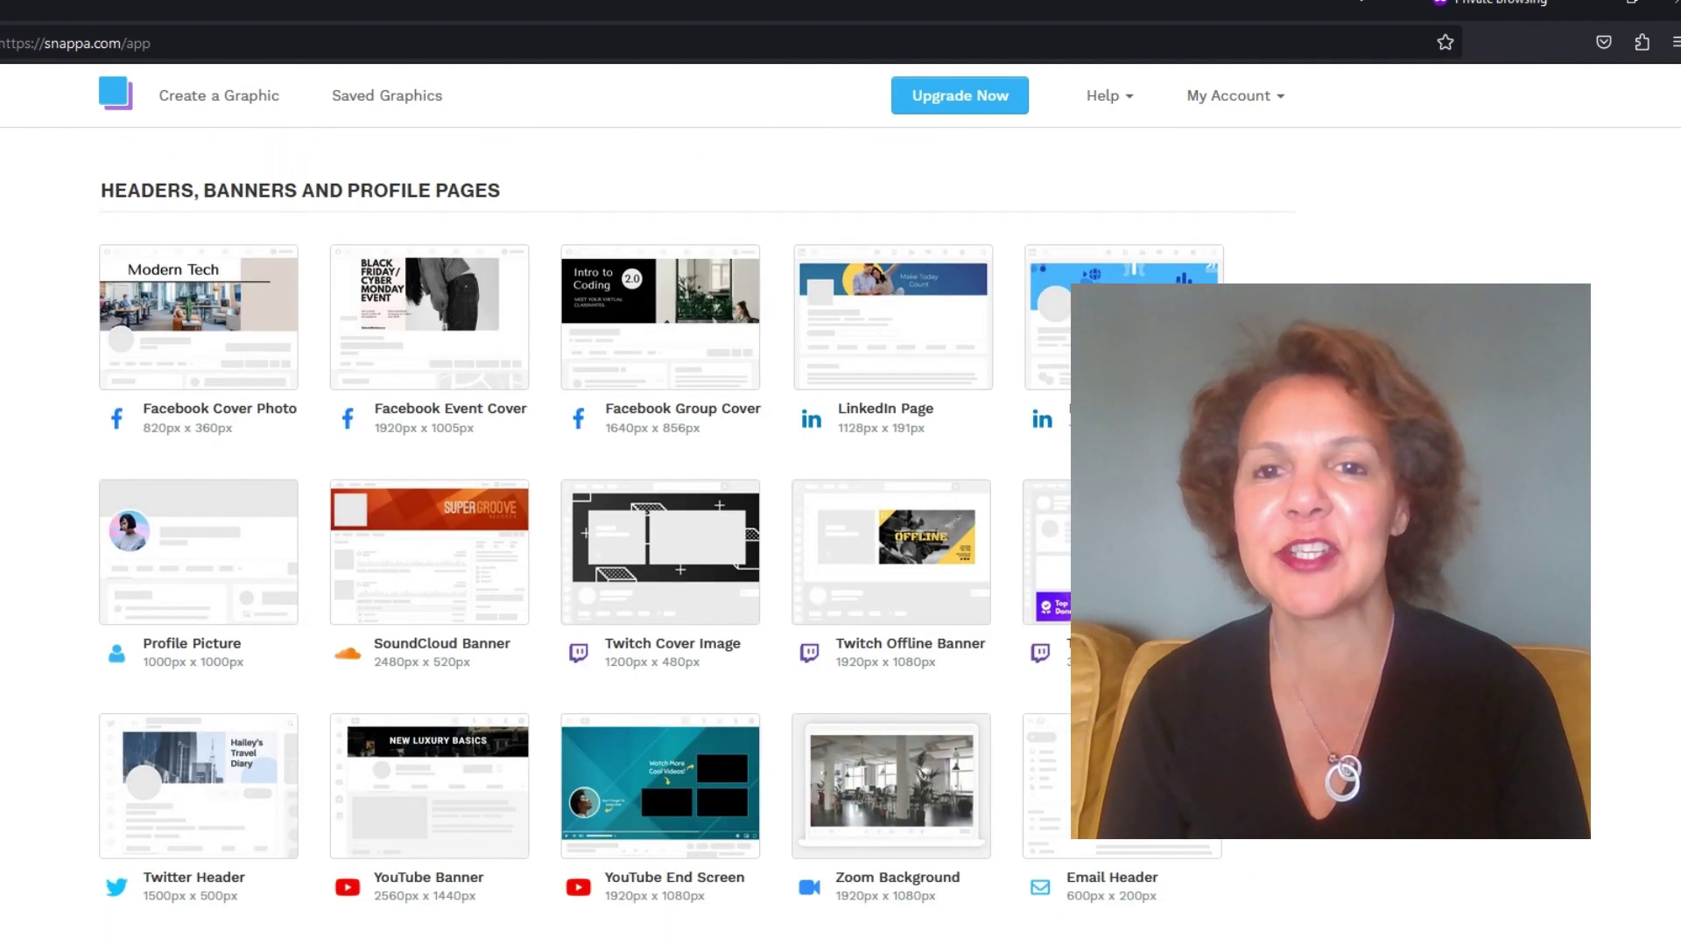
scroll(578, 525, "down", 1)
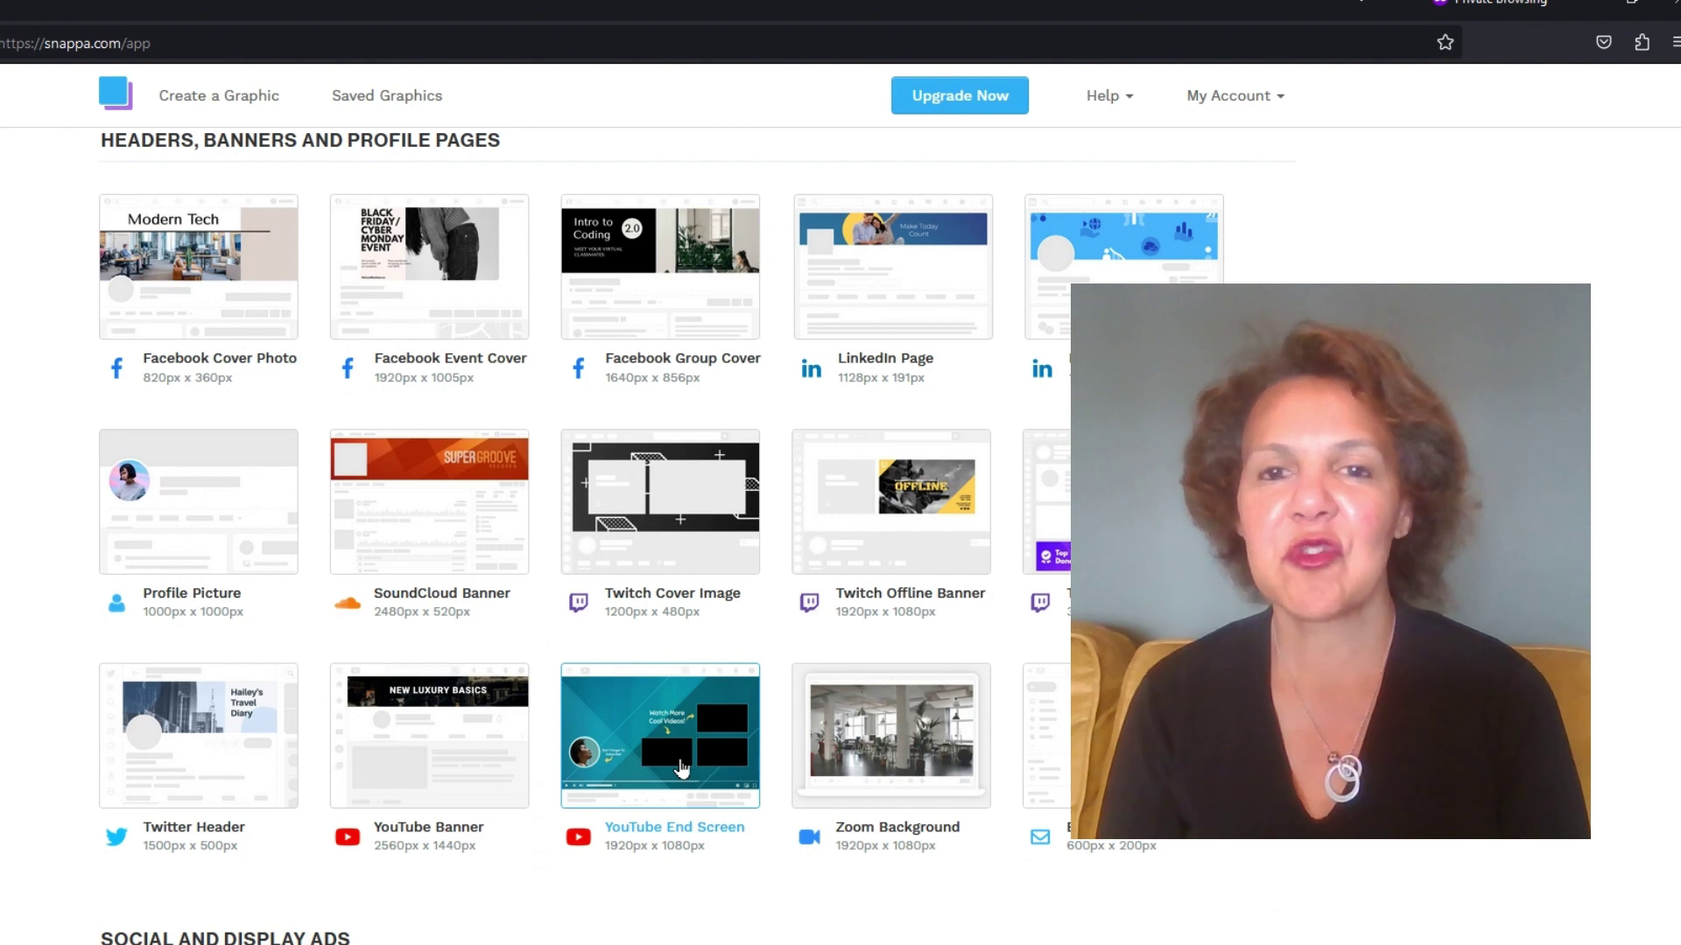
scroll(666, 534, "up", 10)
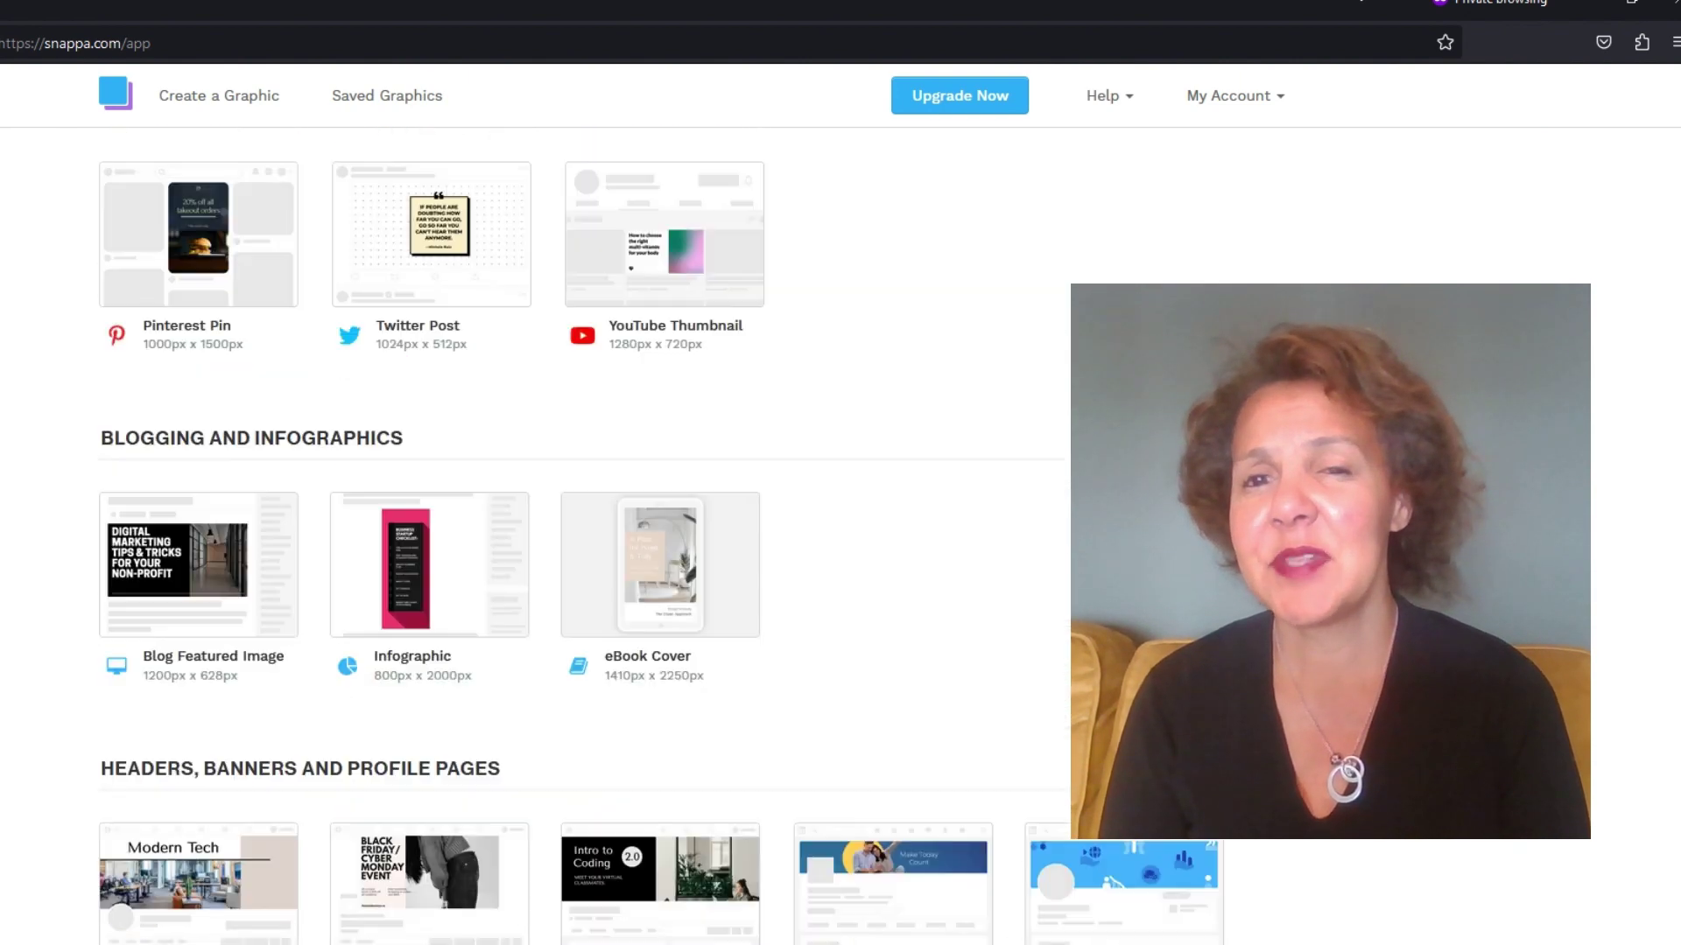